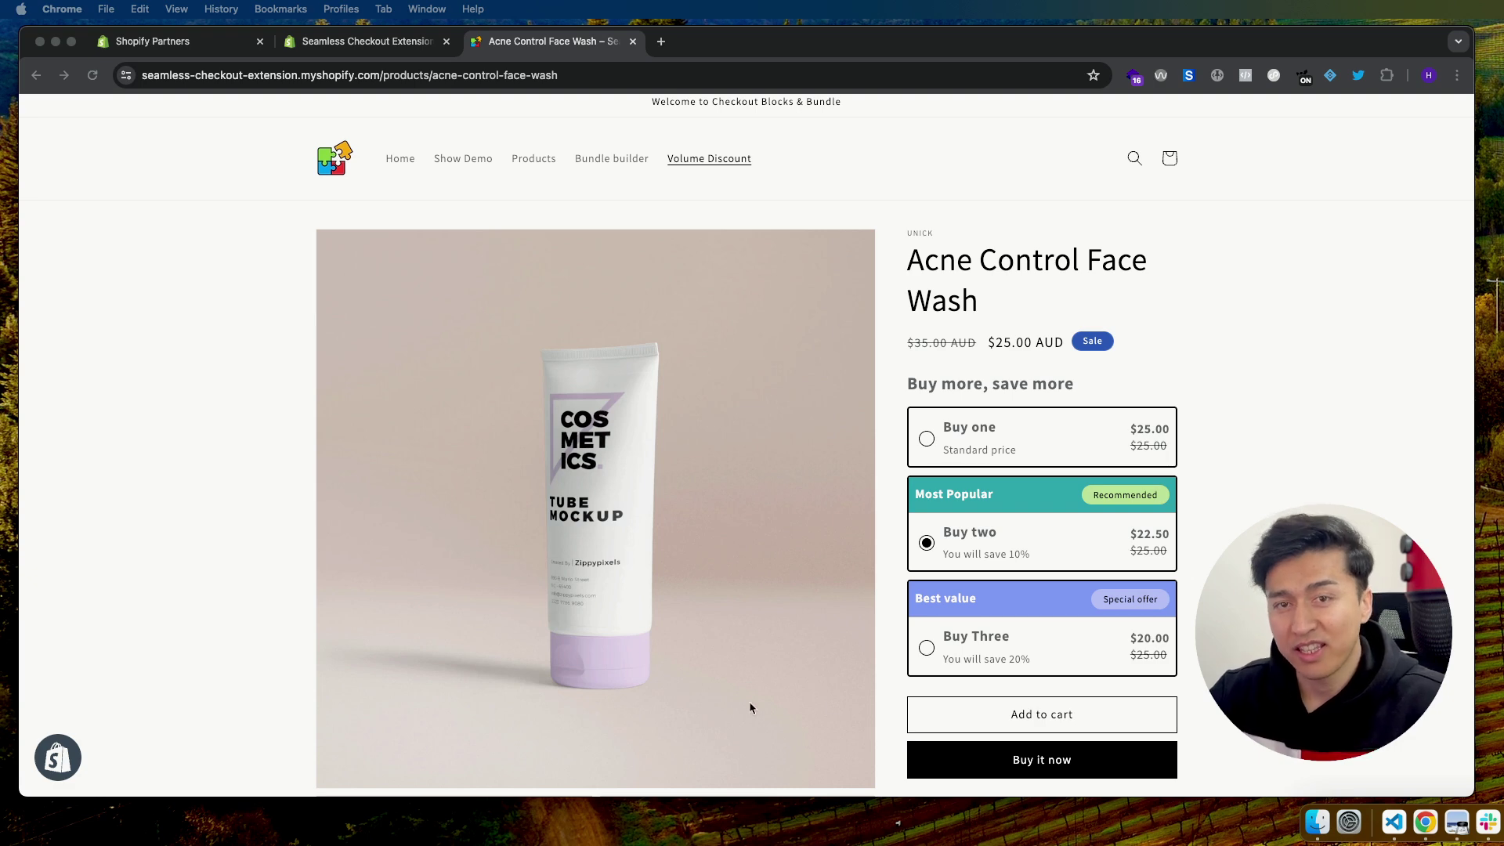
Bring the browser forward and switch to the admin's Update Volume Discount tab
left_click(1218, 538)
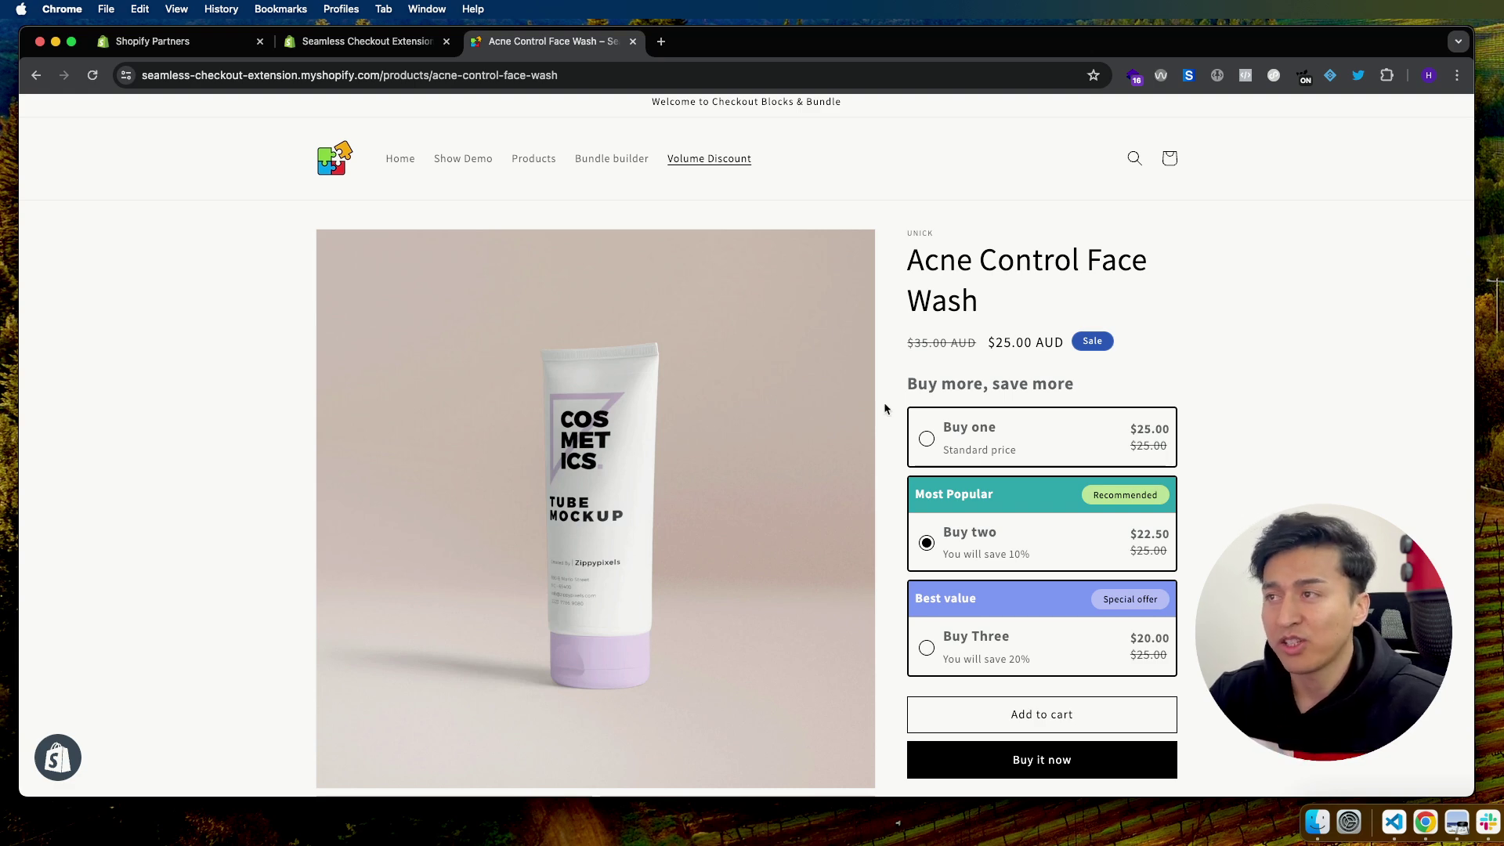
left_click(372, 49)
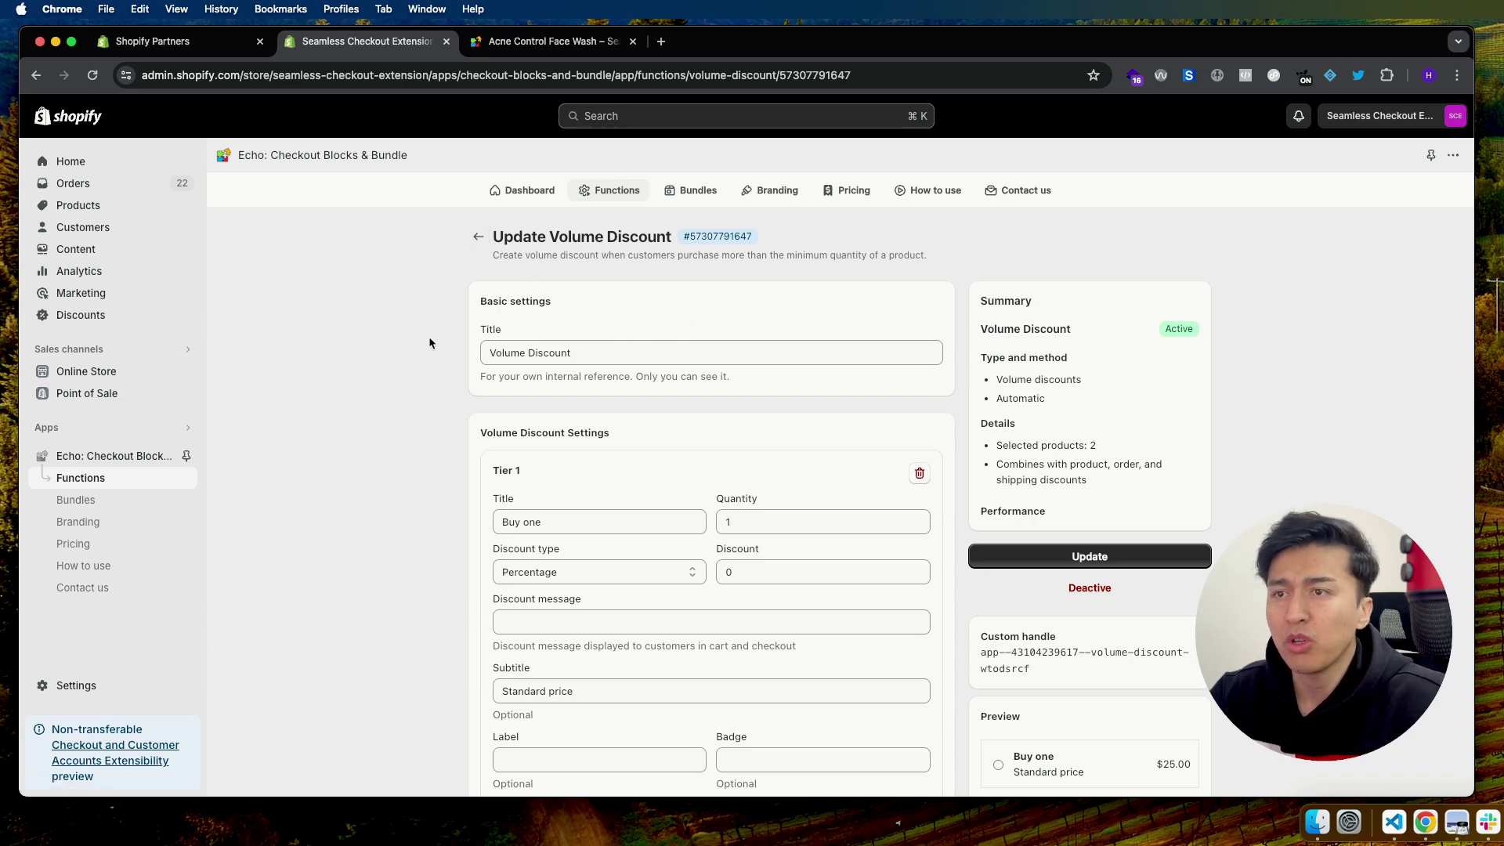
left_click(478, 236)
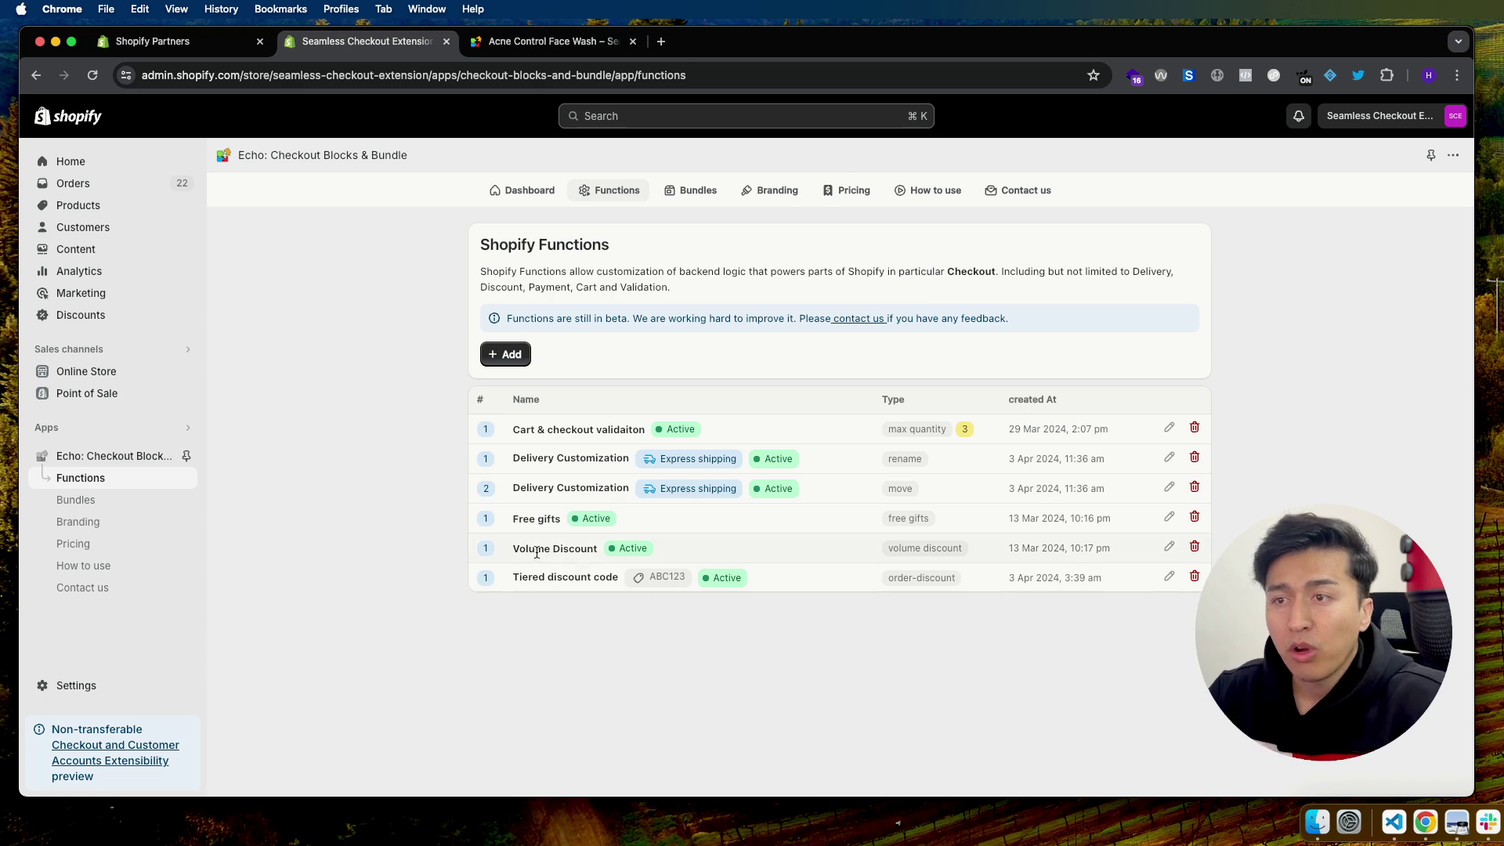
left_click_drag(520, 546, 578, 548)
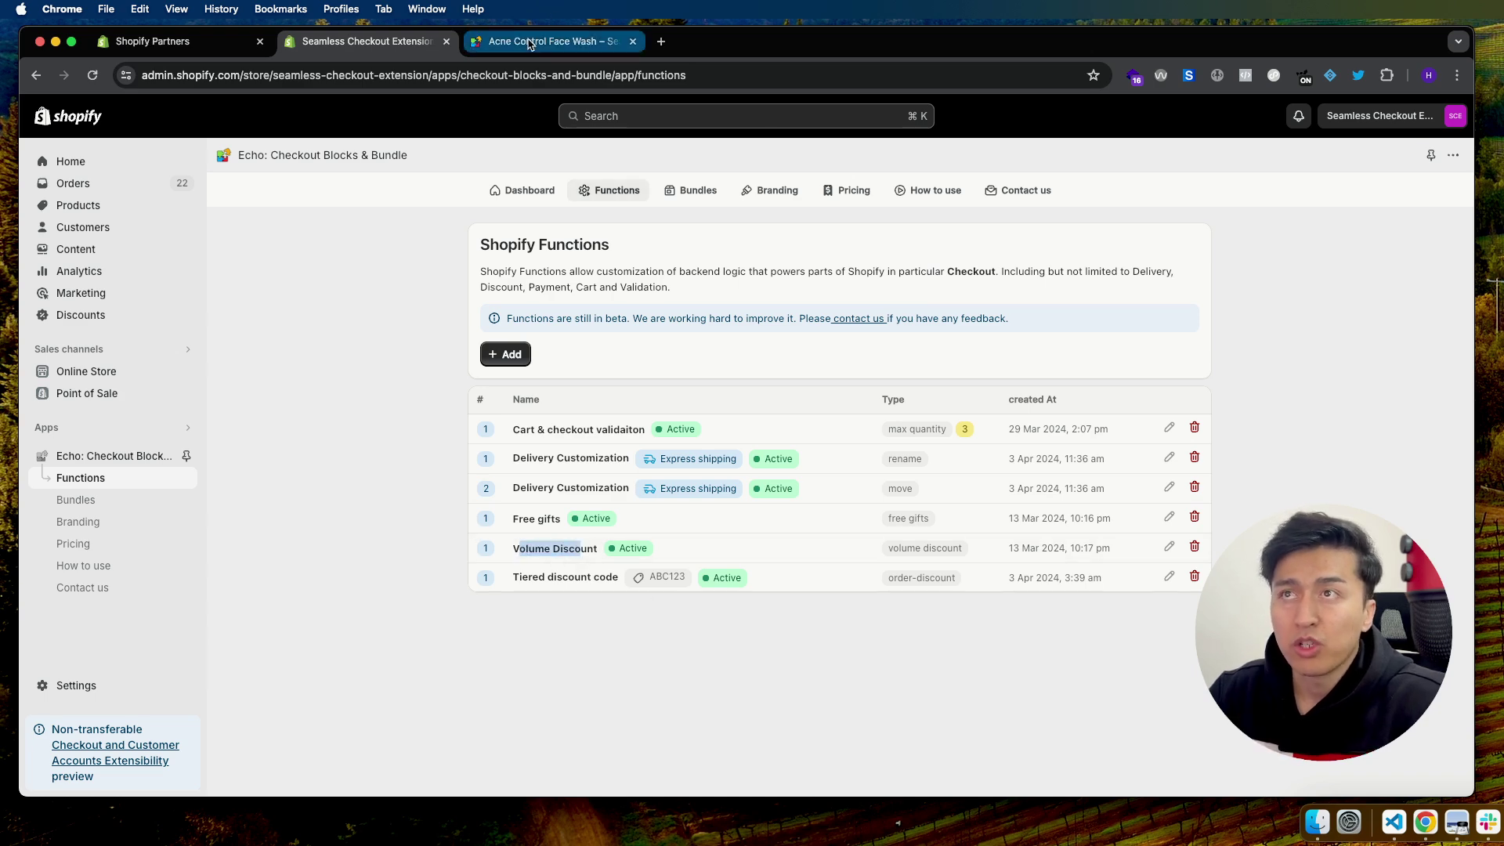
left_click(618, 626)
left_click_drag(561, 548, 584, 540)
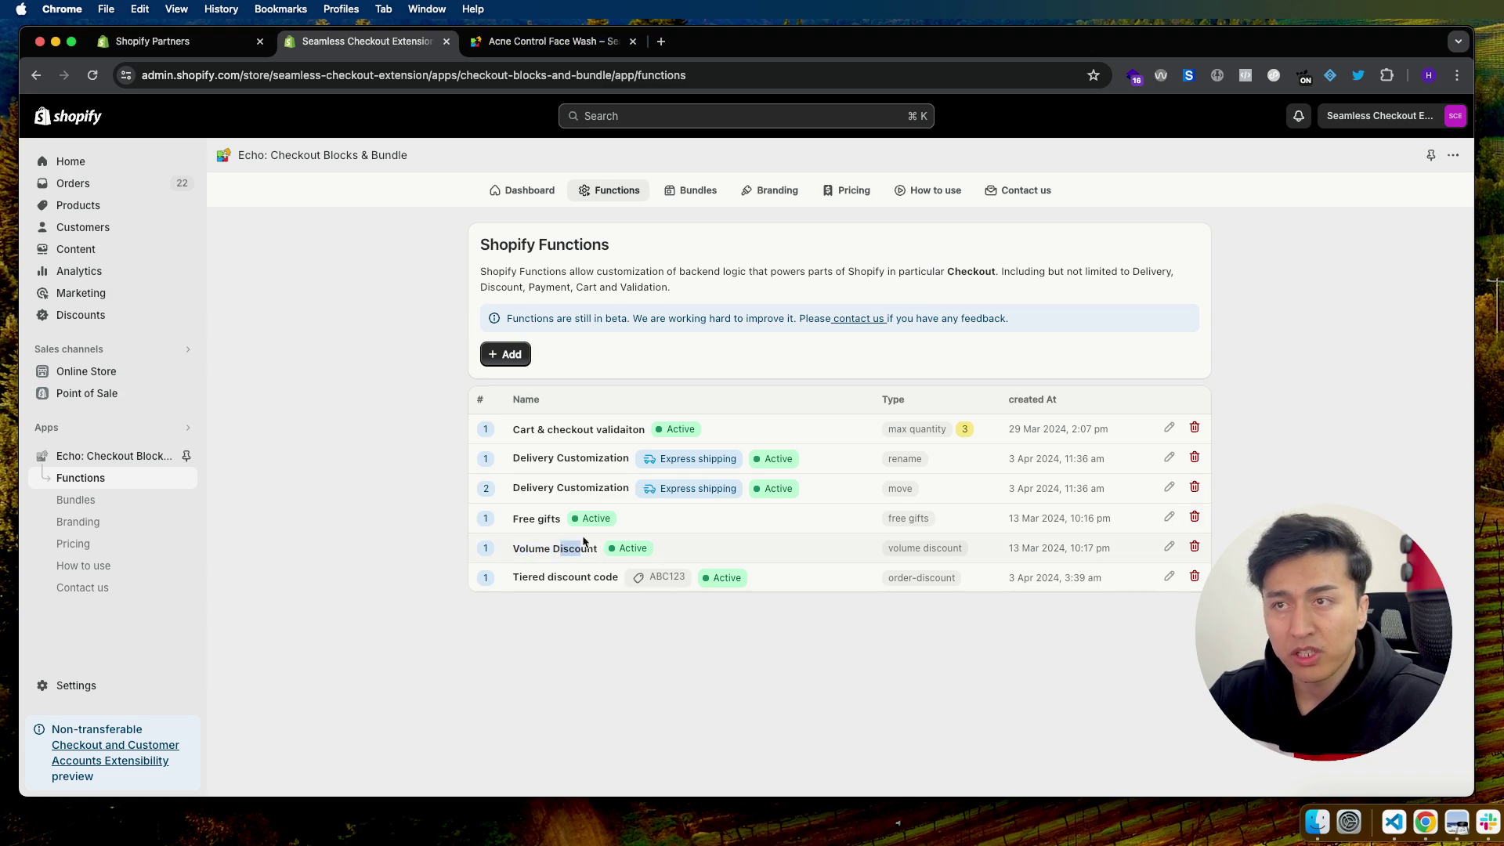
left_click(511, 356)
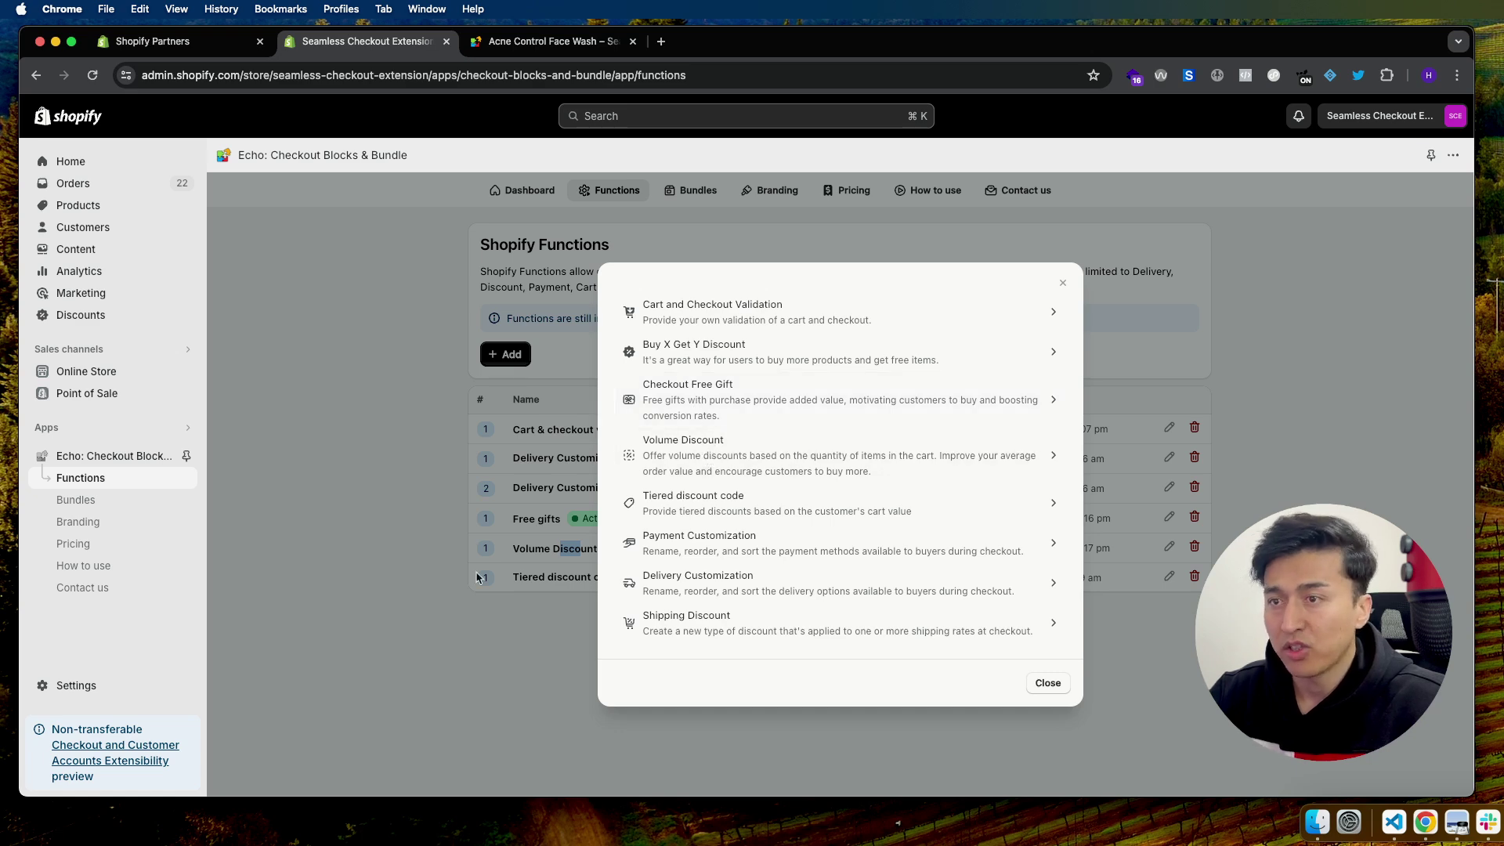
left_click(439, 627)
left_click_drag(535, 550, 589, 552)
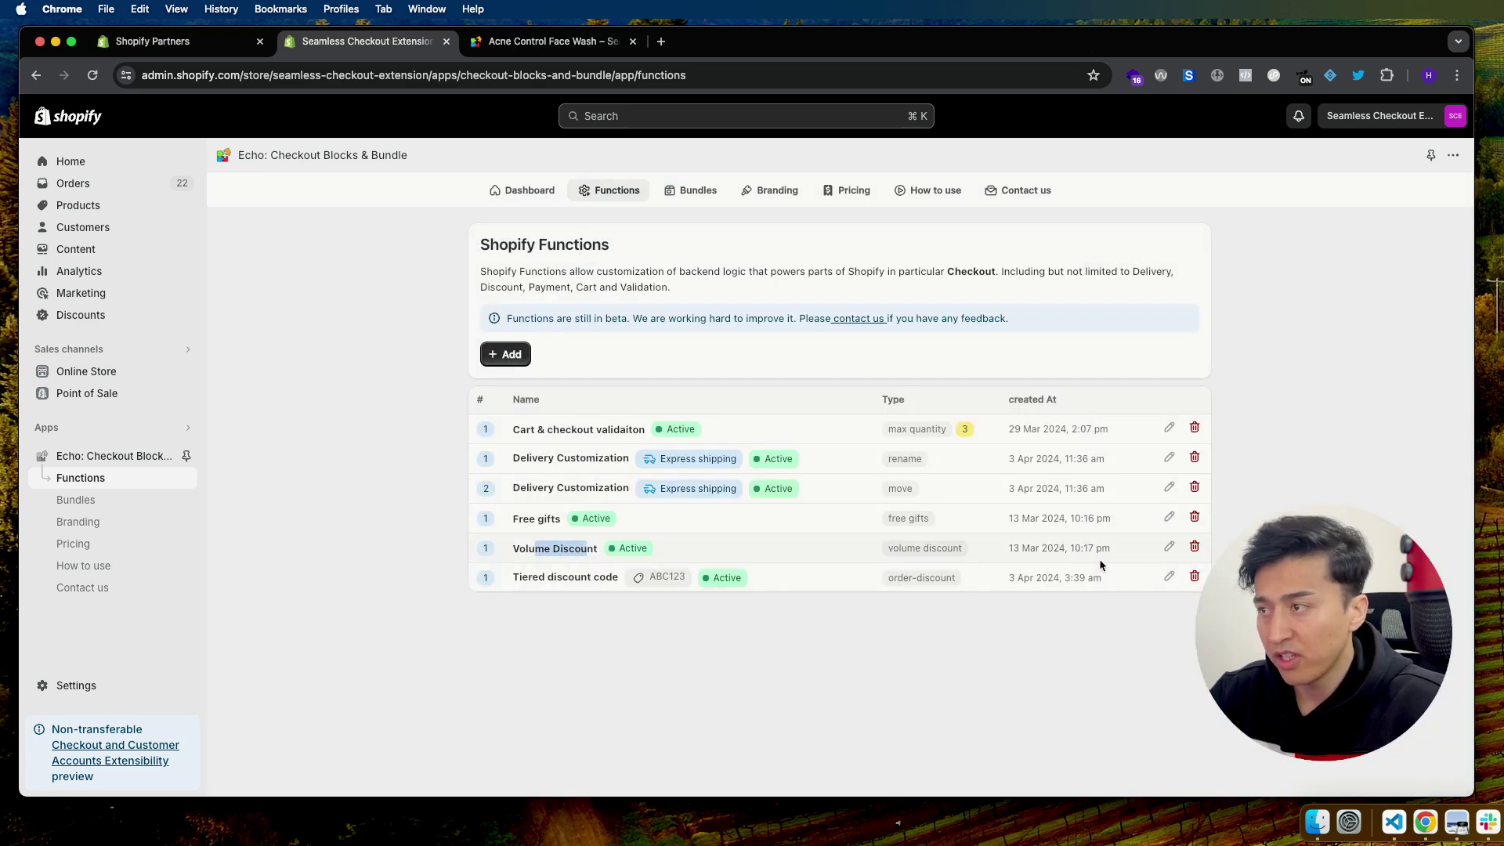
left_click(1147, 553)
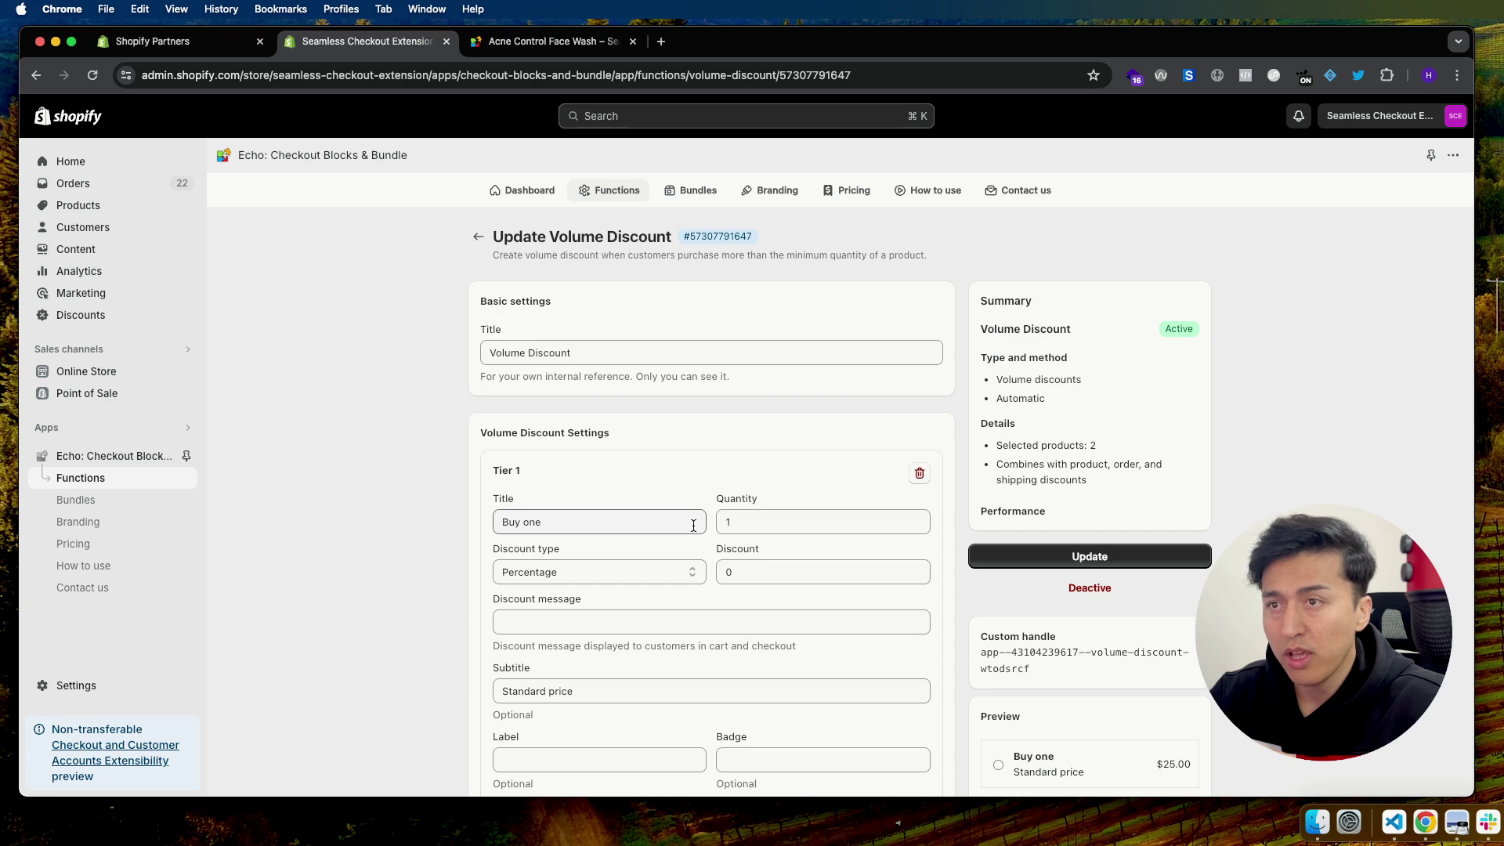
scroll(691, 523, "down", 2)
triple_click(595, 272)
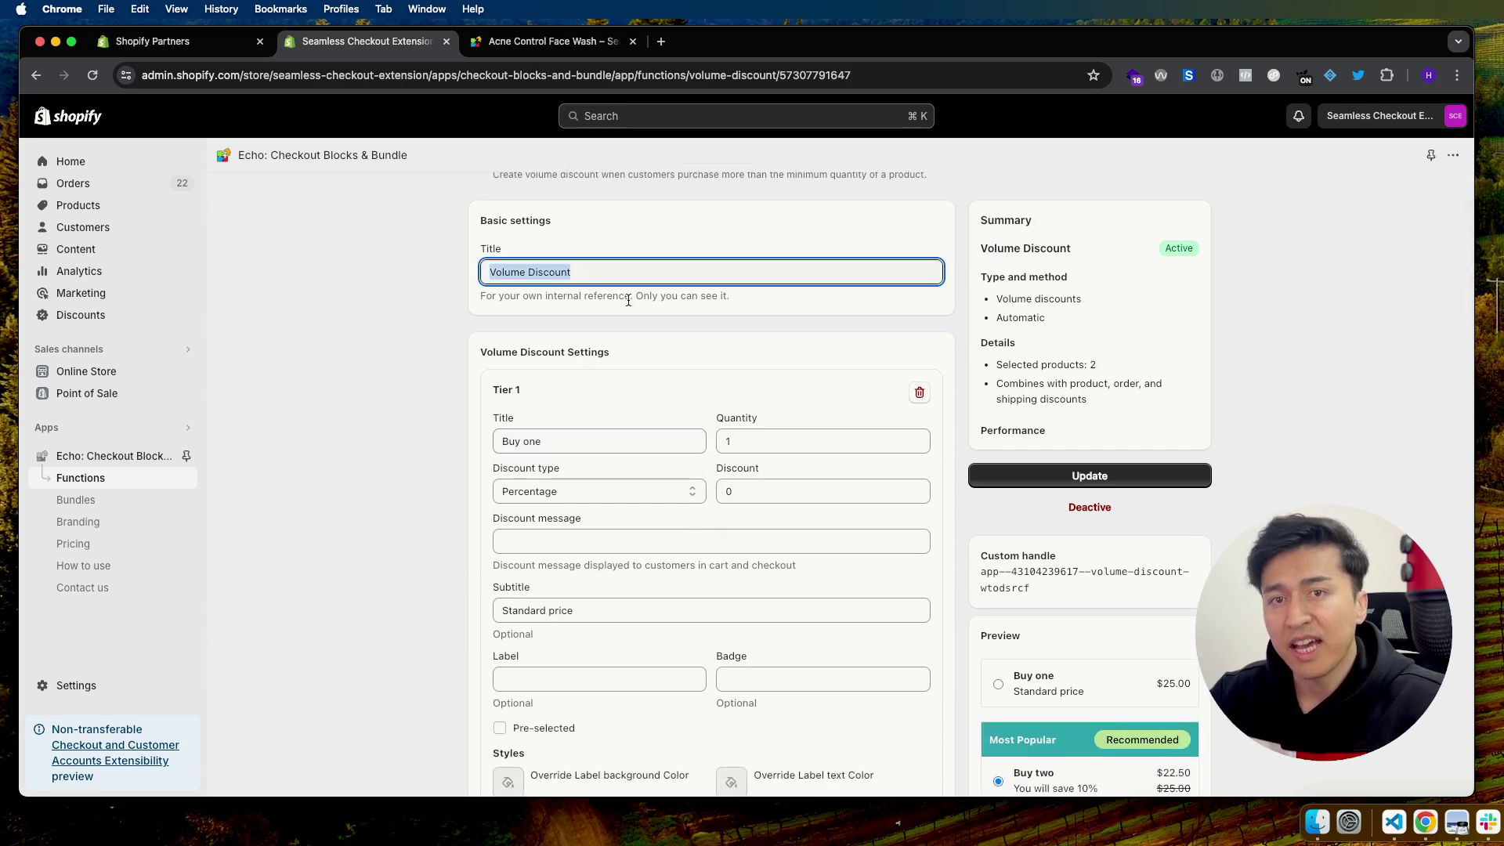
scroll(650, 432, "down", 2)
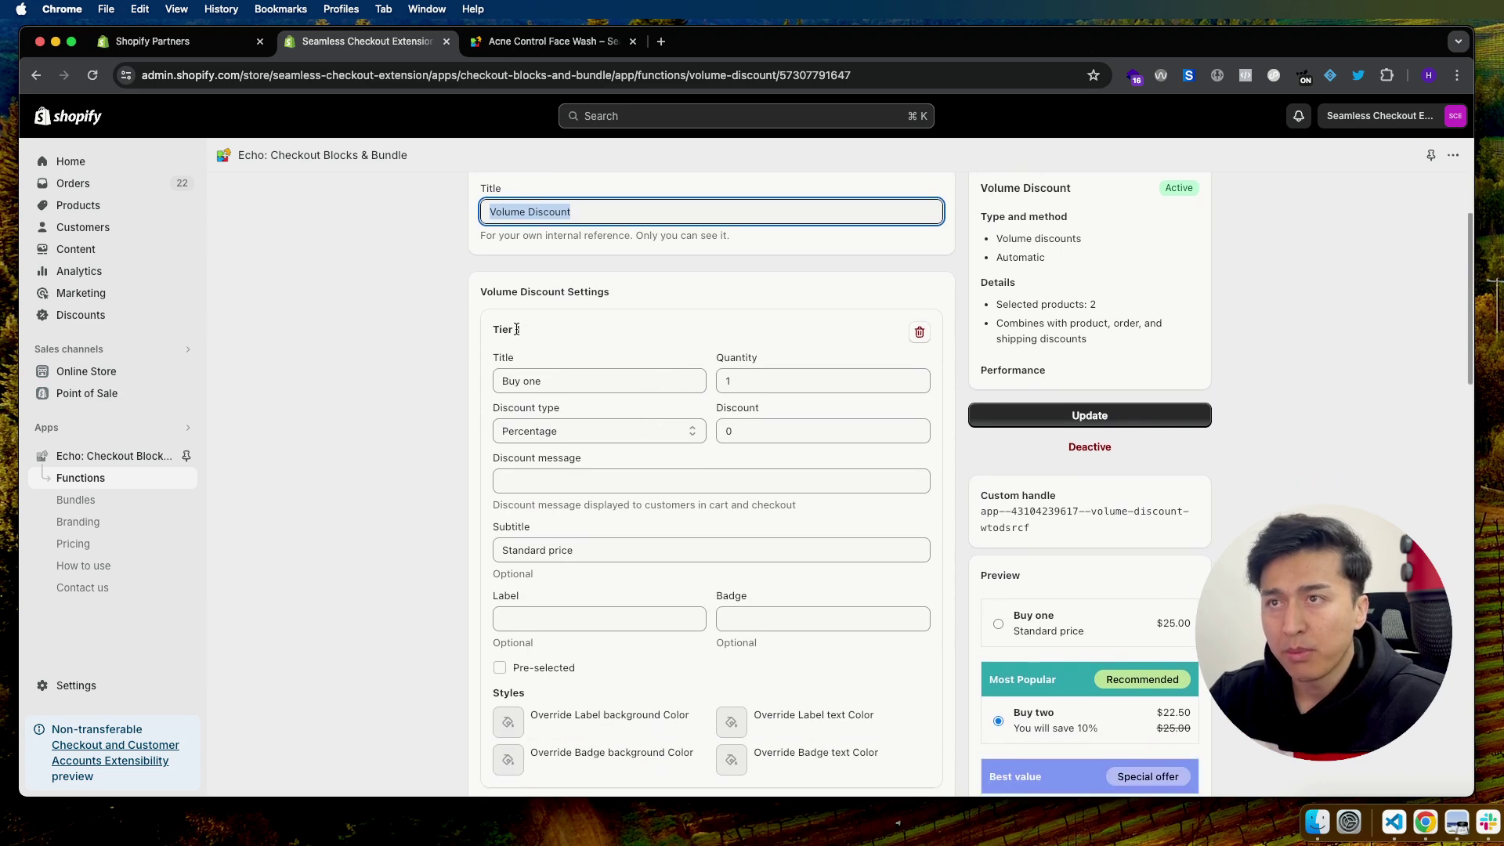
scroll(705, 487, "down", 3)
scroll(657, 407, "up", 2)
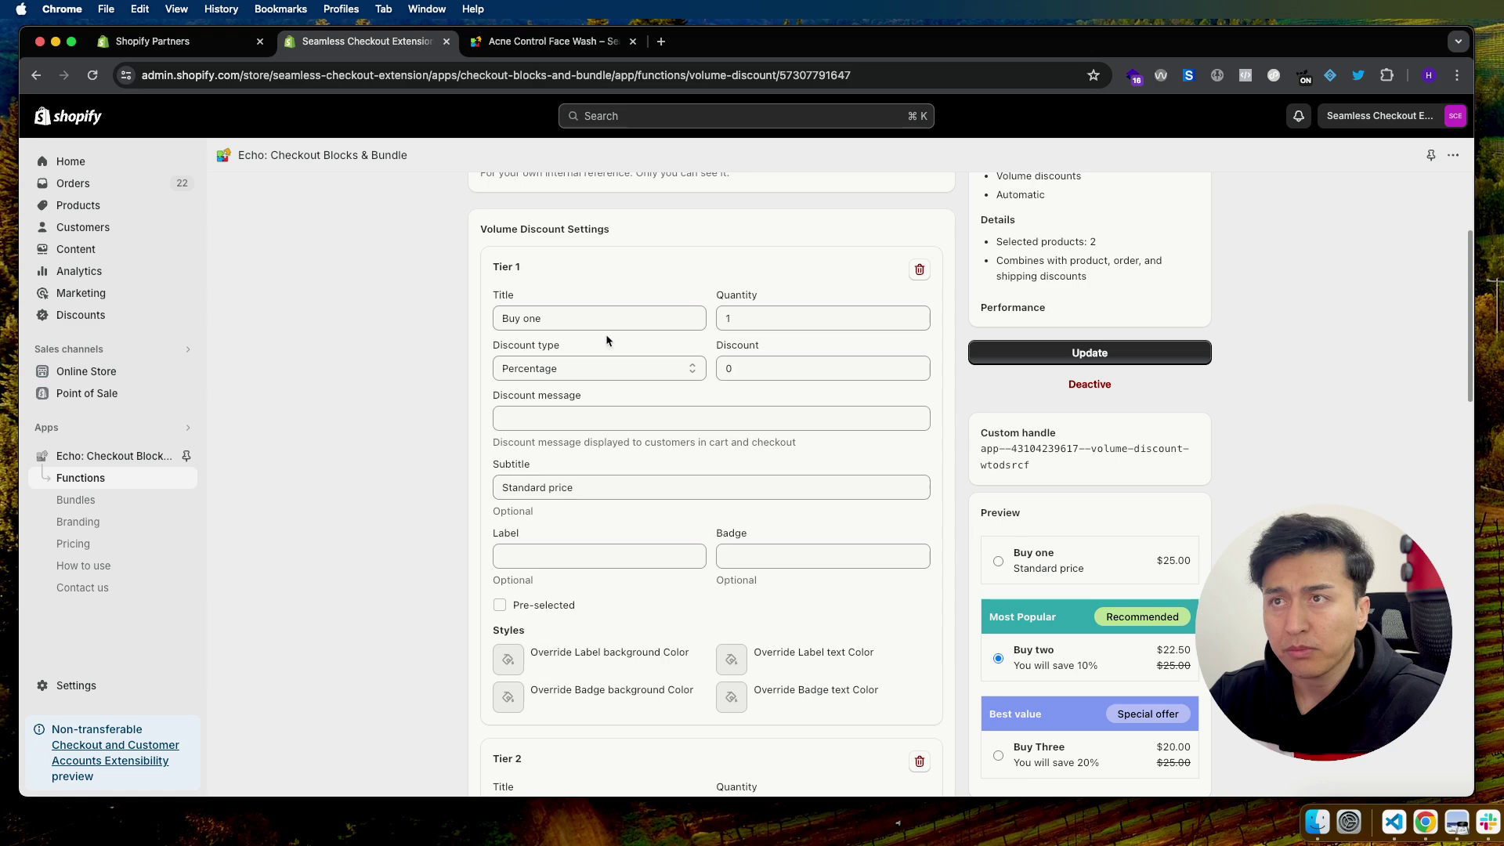
scroll(1128, 546, "down", 3)
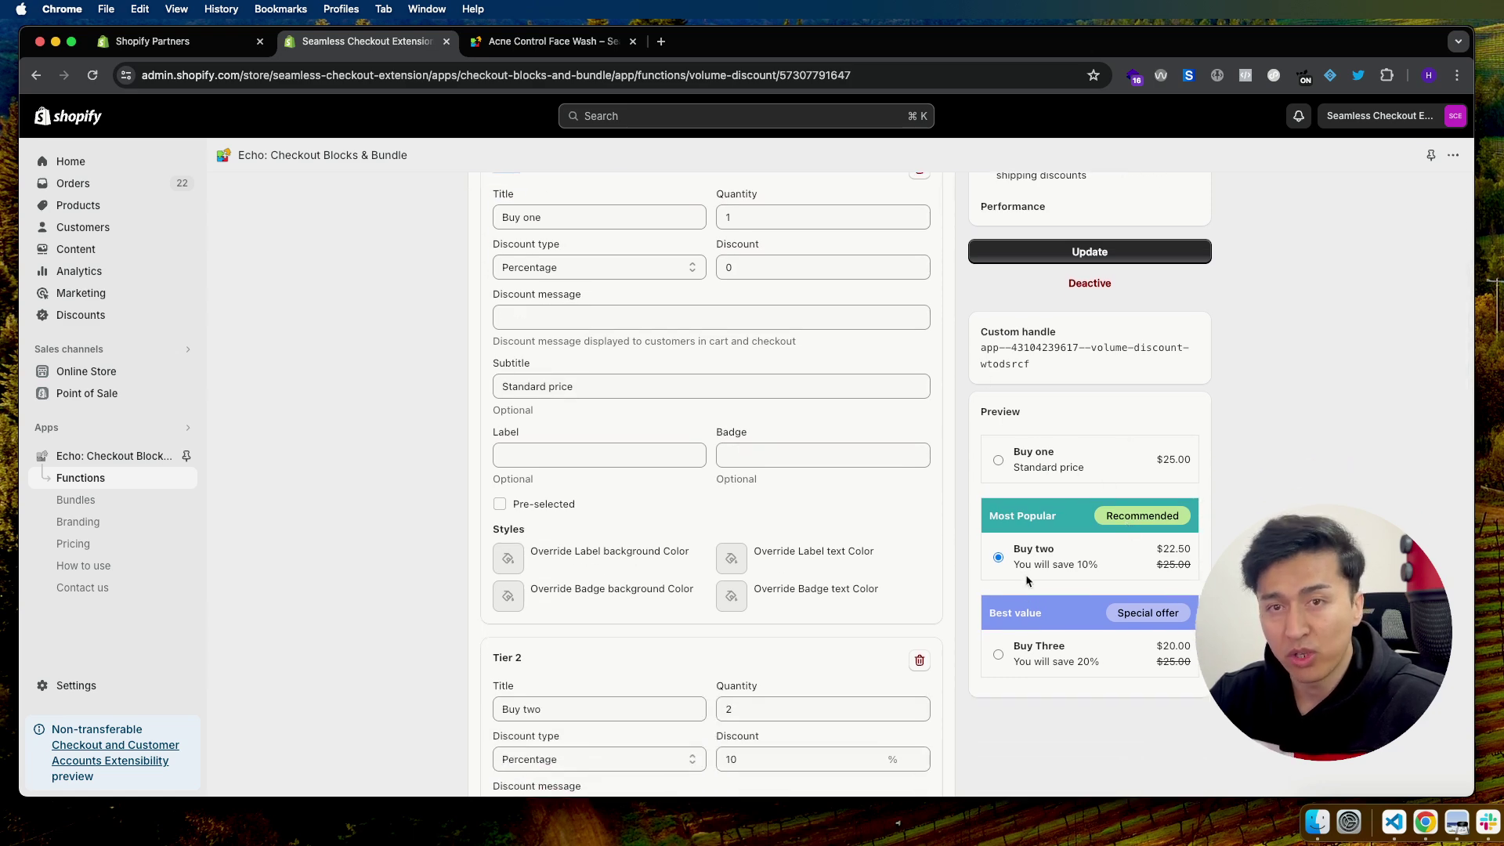
scroll(834, 561, "up", 3)
triple_click(501, 268)
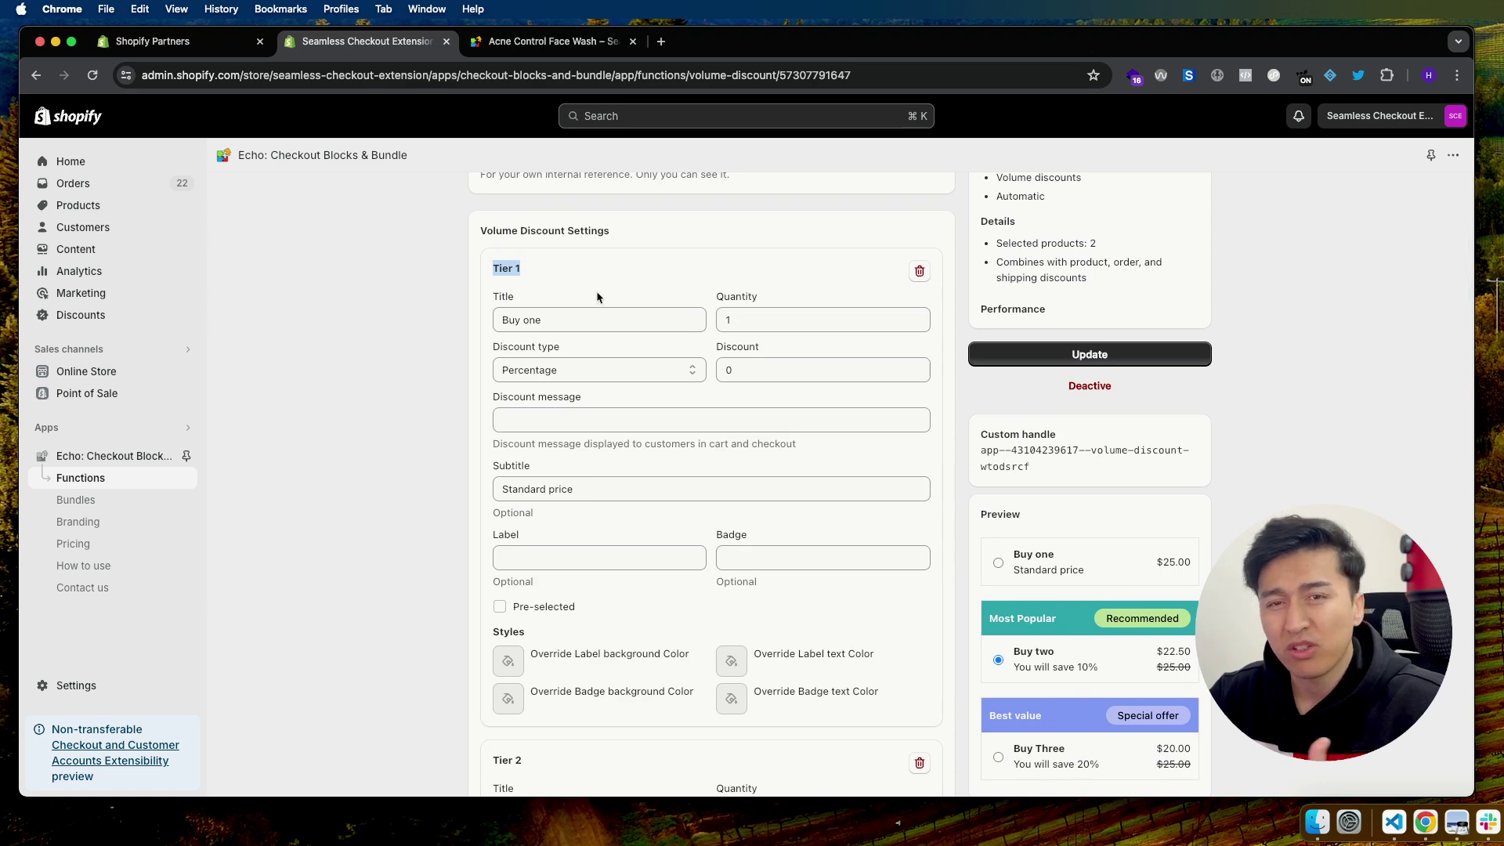
scroll(711, 467, "down", 3)
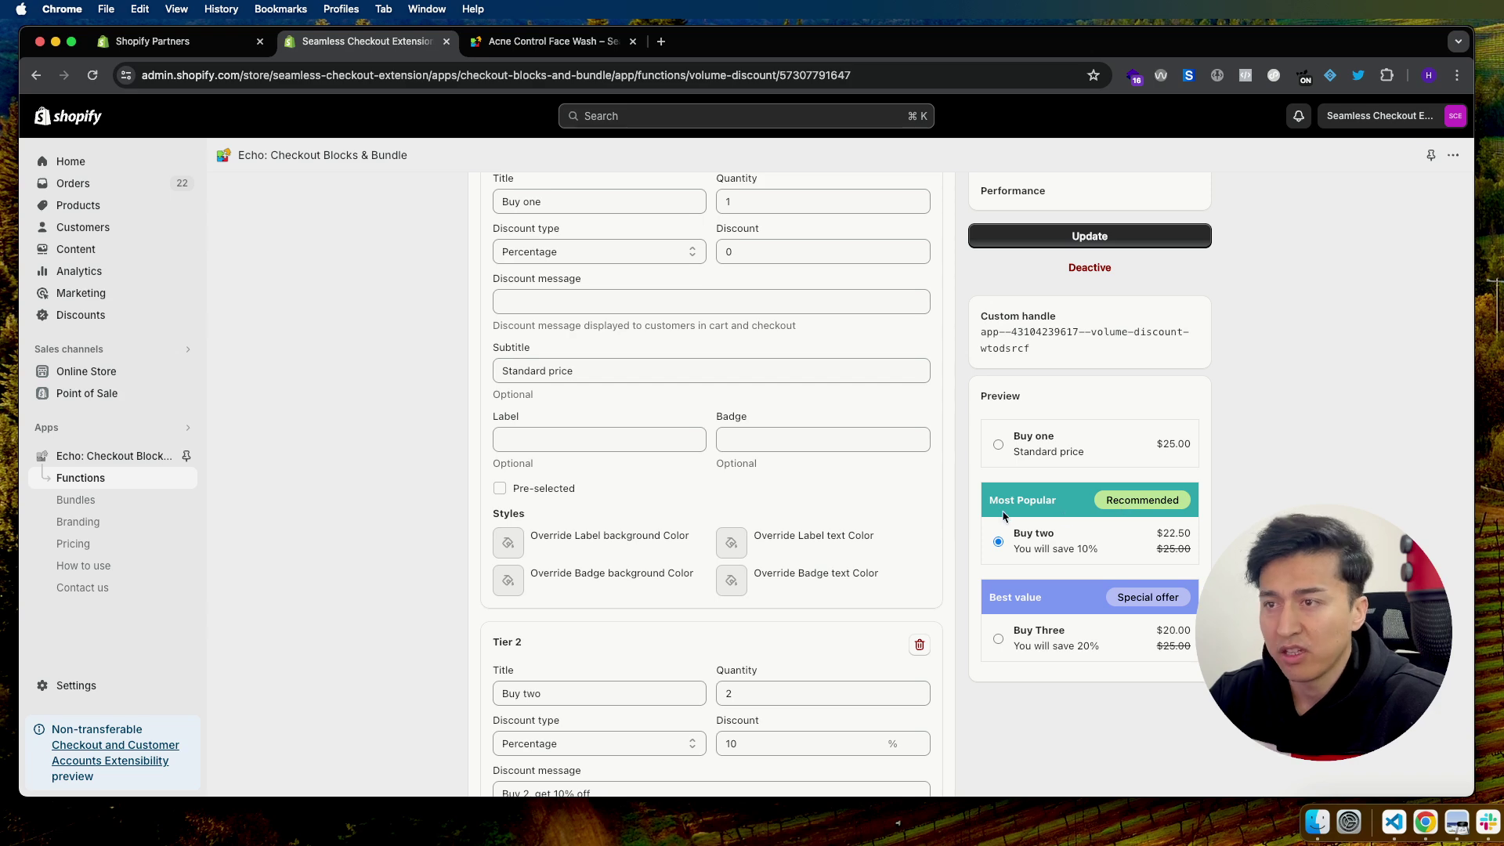
scroll(640, 503, "down", 5)
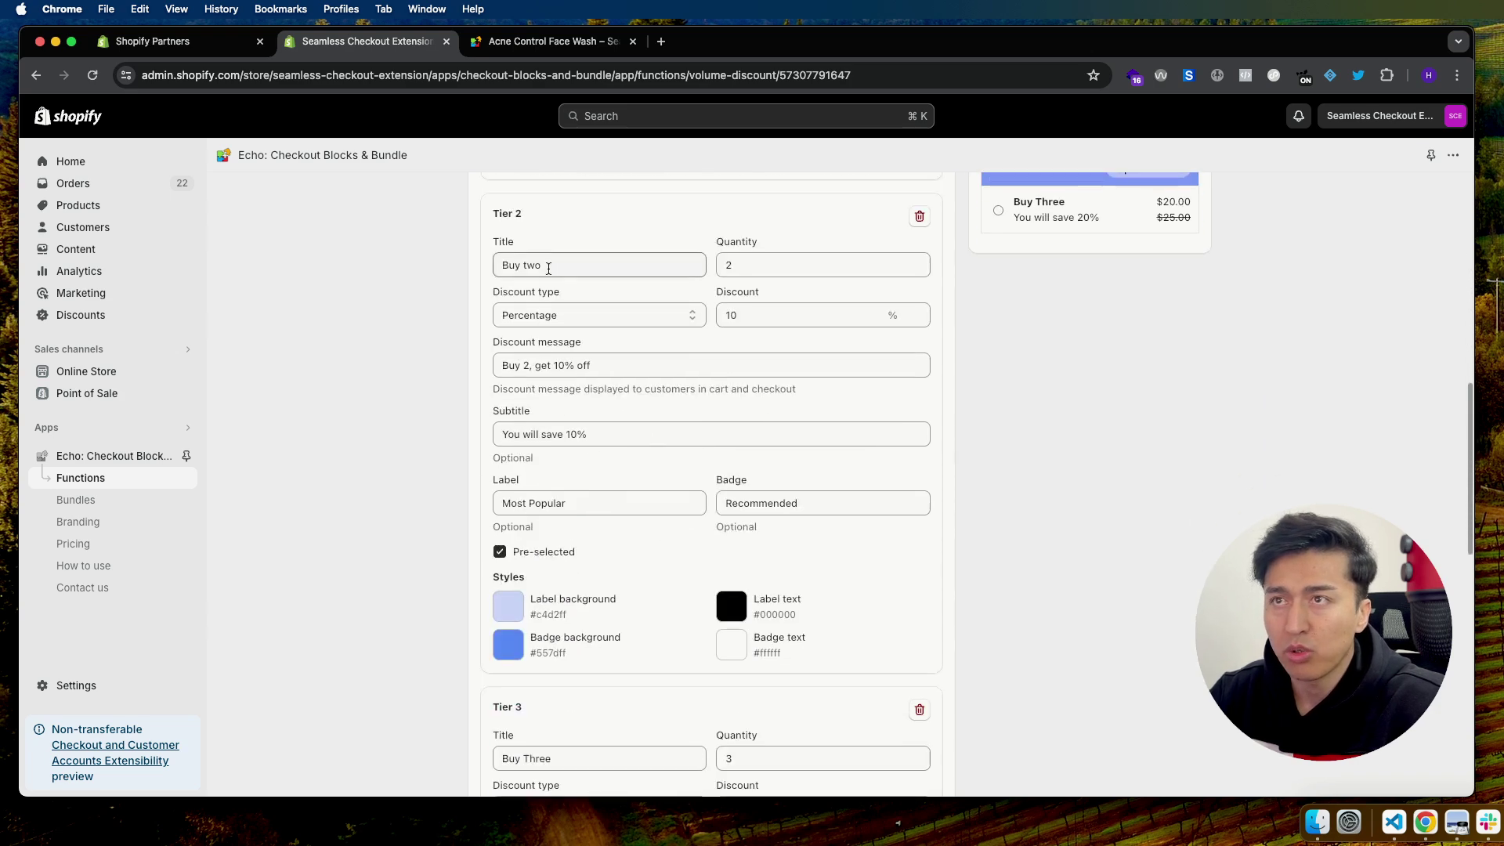
scroll(548, 269, "up", 1)
left_click_drag(552, 313, 493, 310)
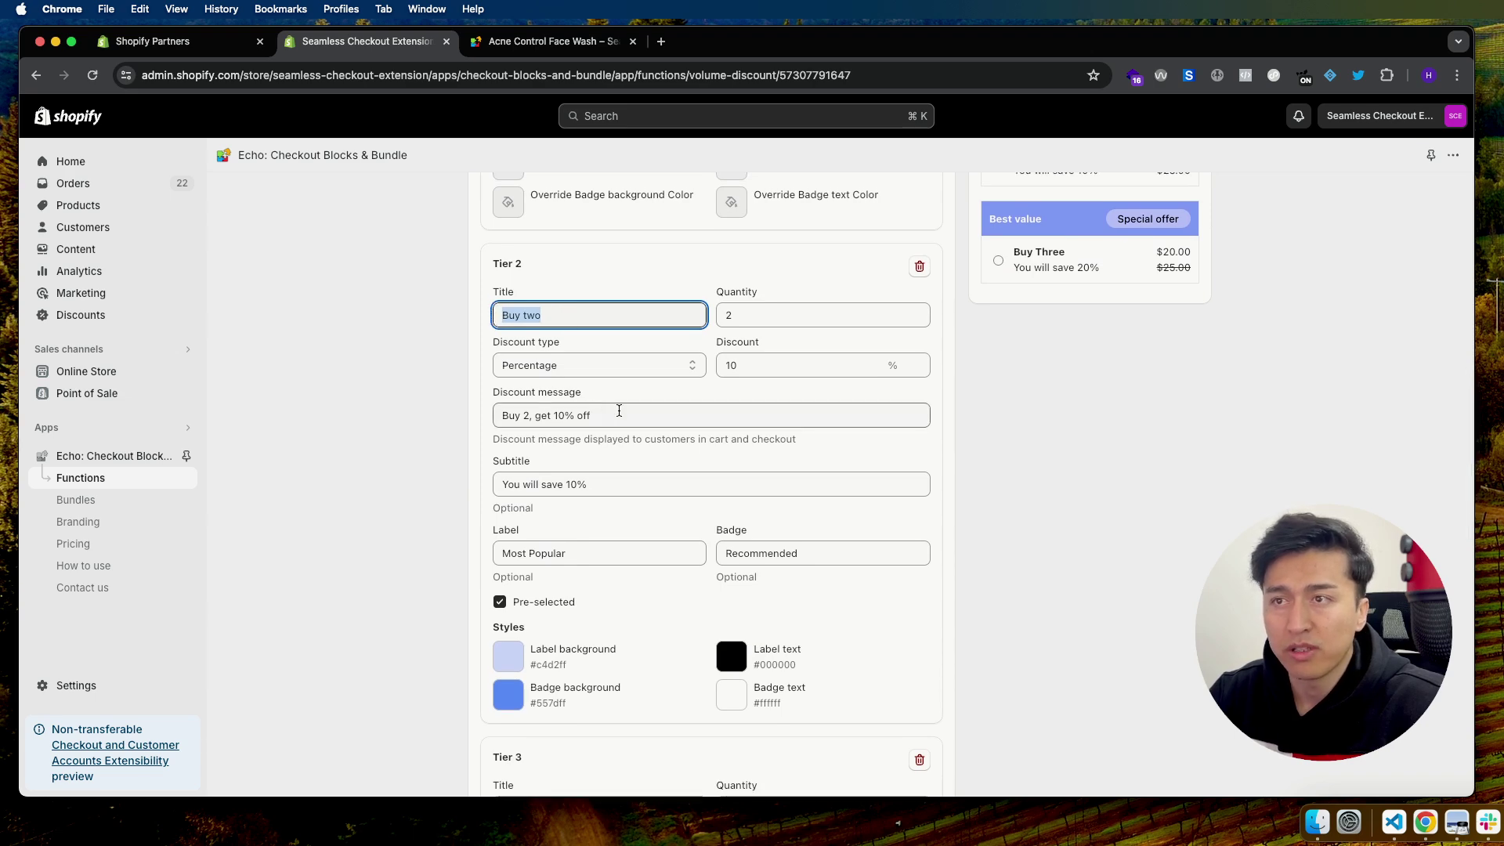
left_click_drag(618, 415, 489, 413)
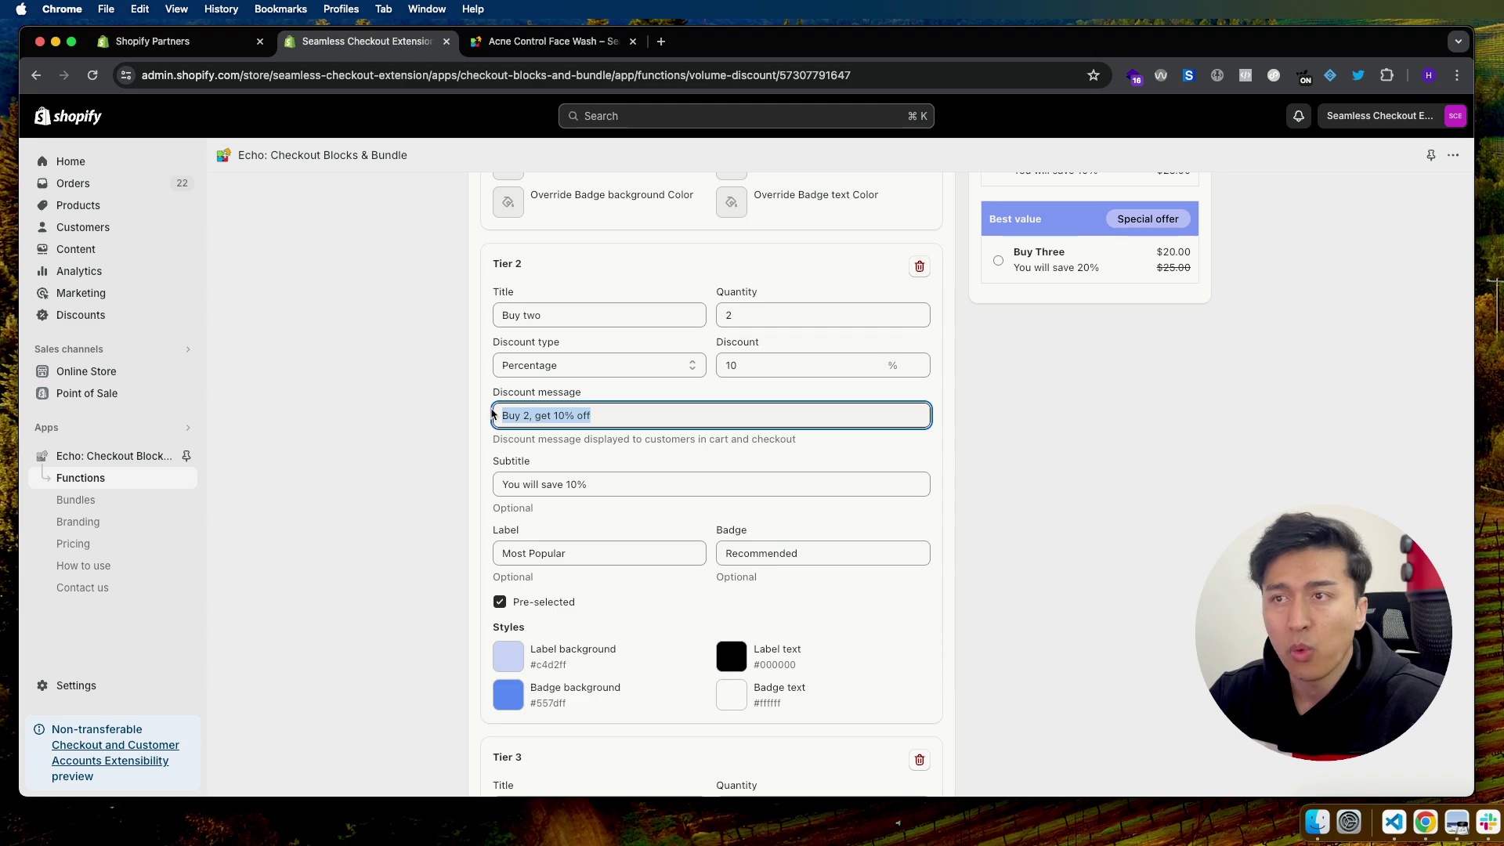
left_click_drag(781, 315, 725, 315)
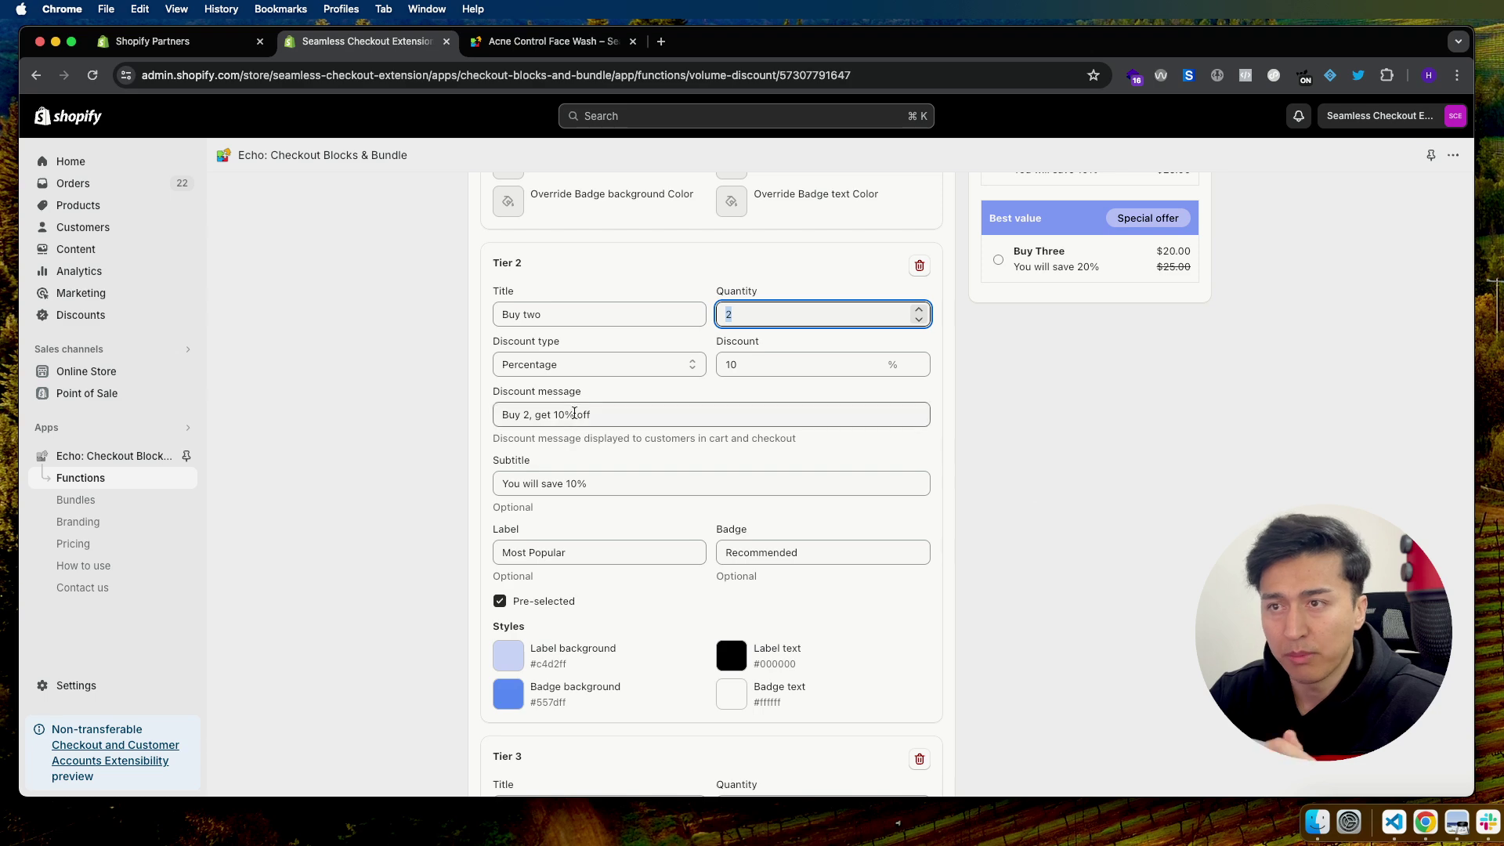
left_click_drag(541, 552, 578, 552)
scroll(579, 553, "up", 5)
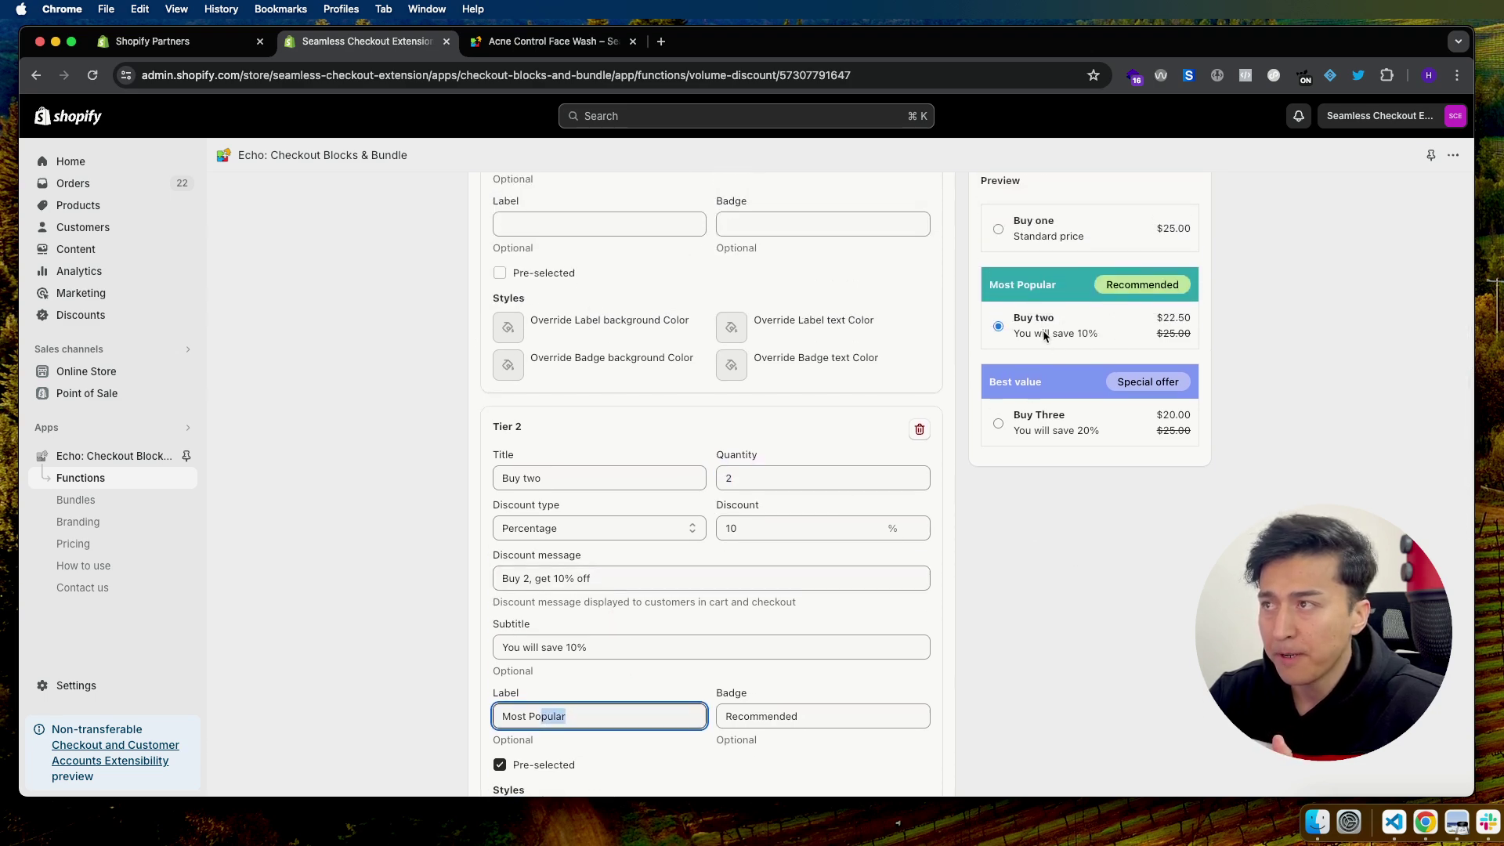
left_click(1006, 288)
scroll(867, 494, "down", 3)
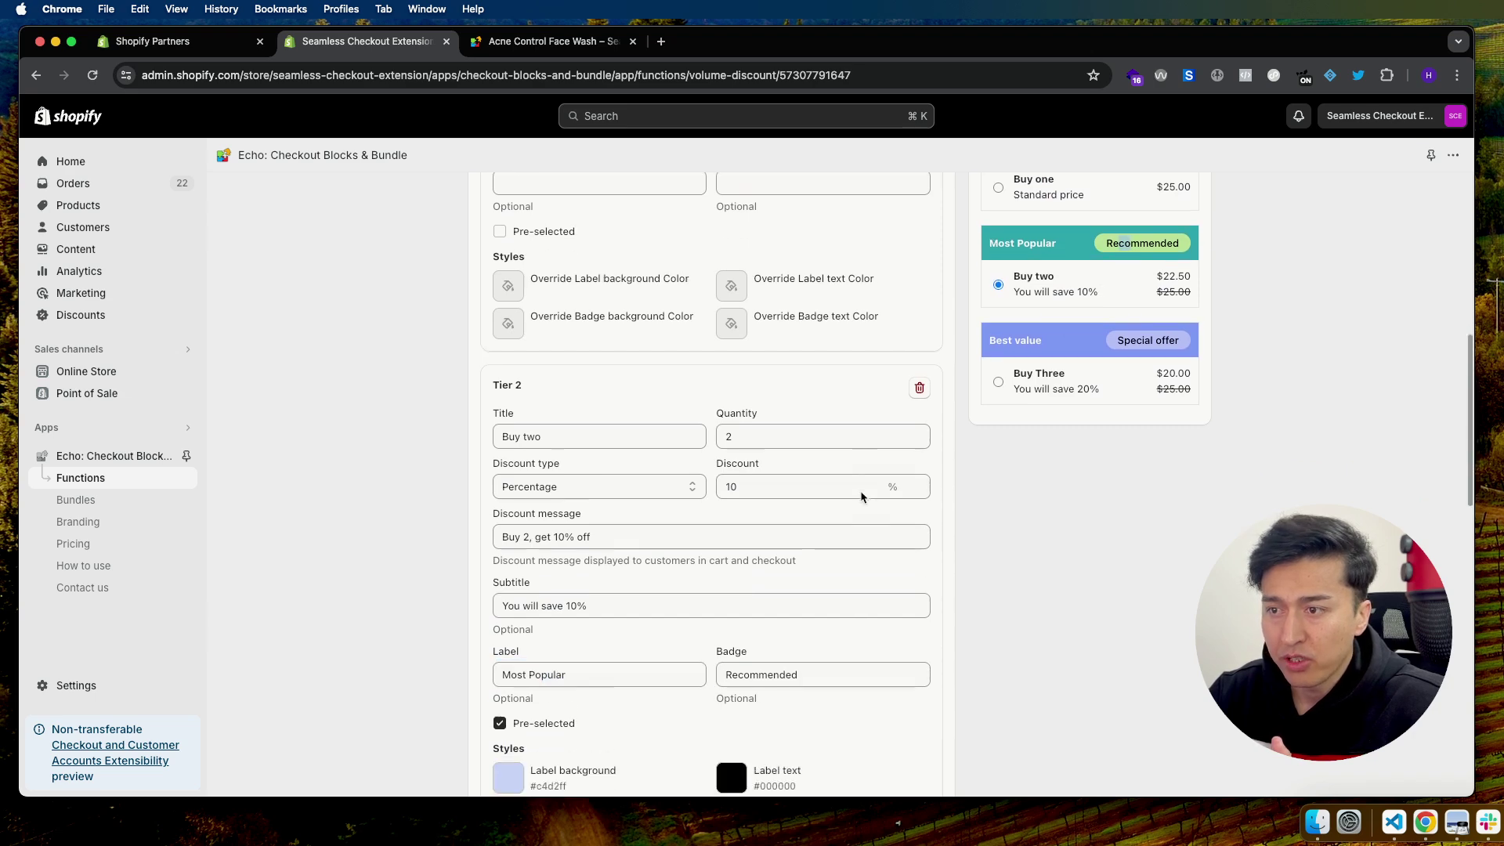
left_click_drag(739, 595, 830, 595)
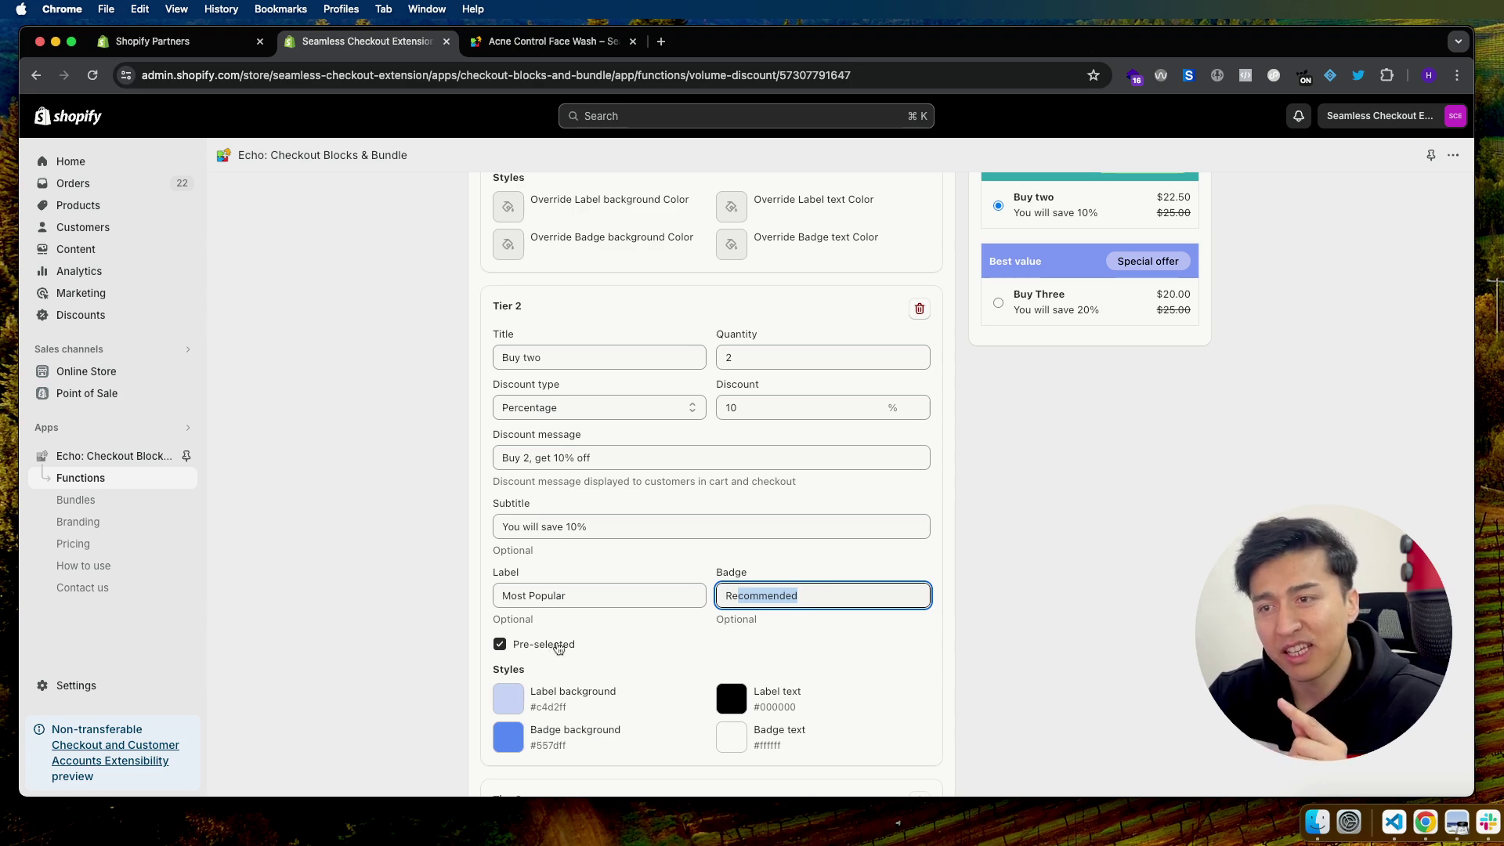
scroll(555, 611, "down", 3)
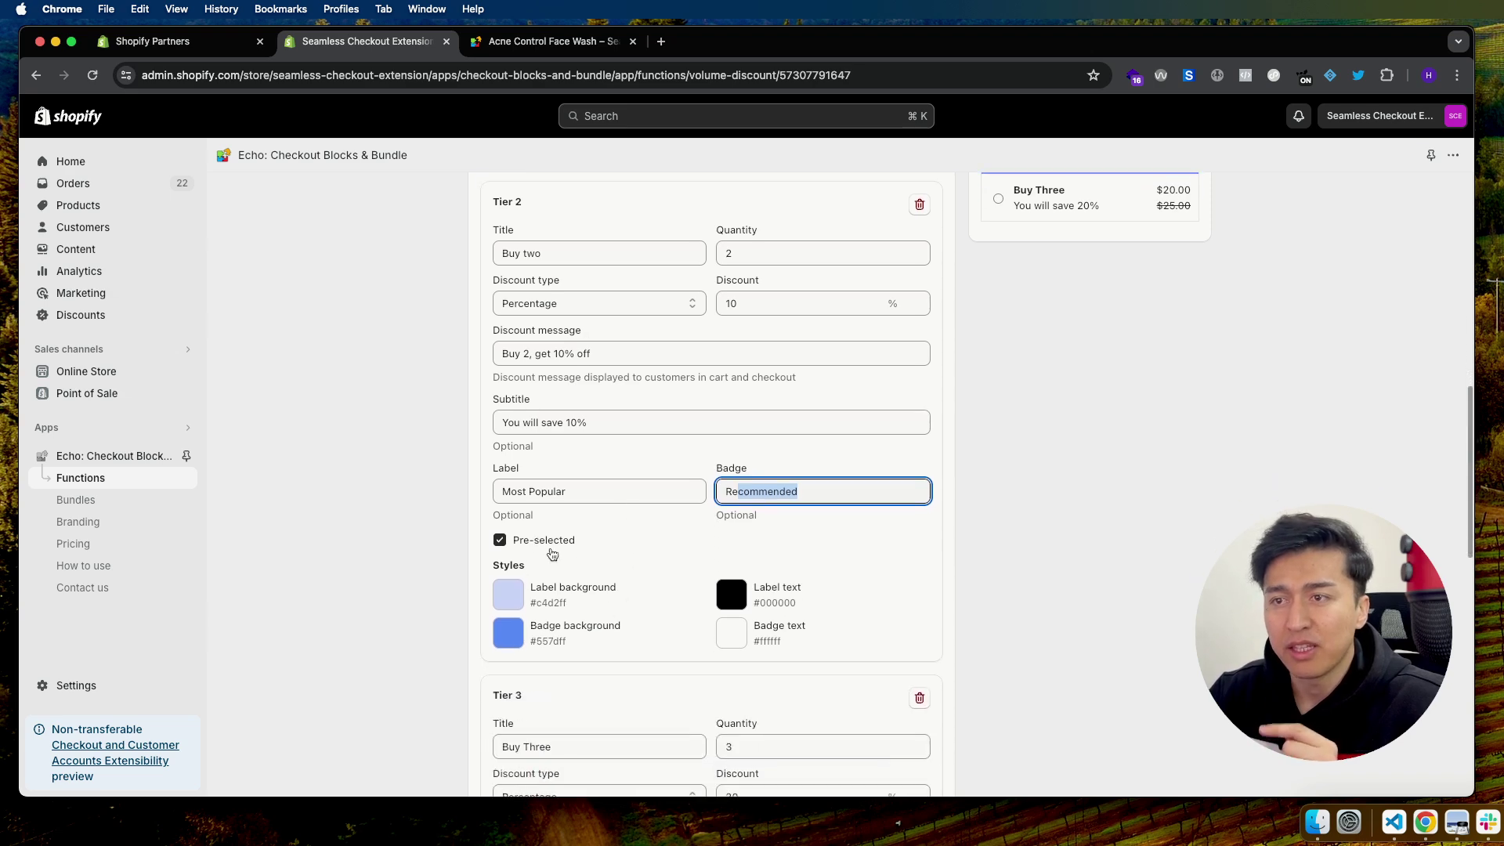
scroll(552, 548, "down", 2)
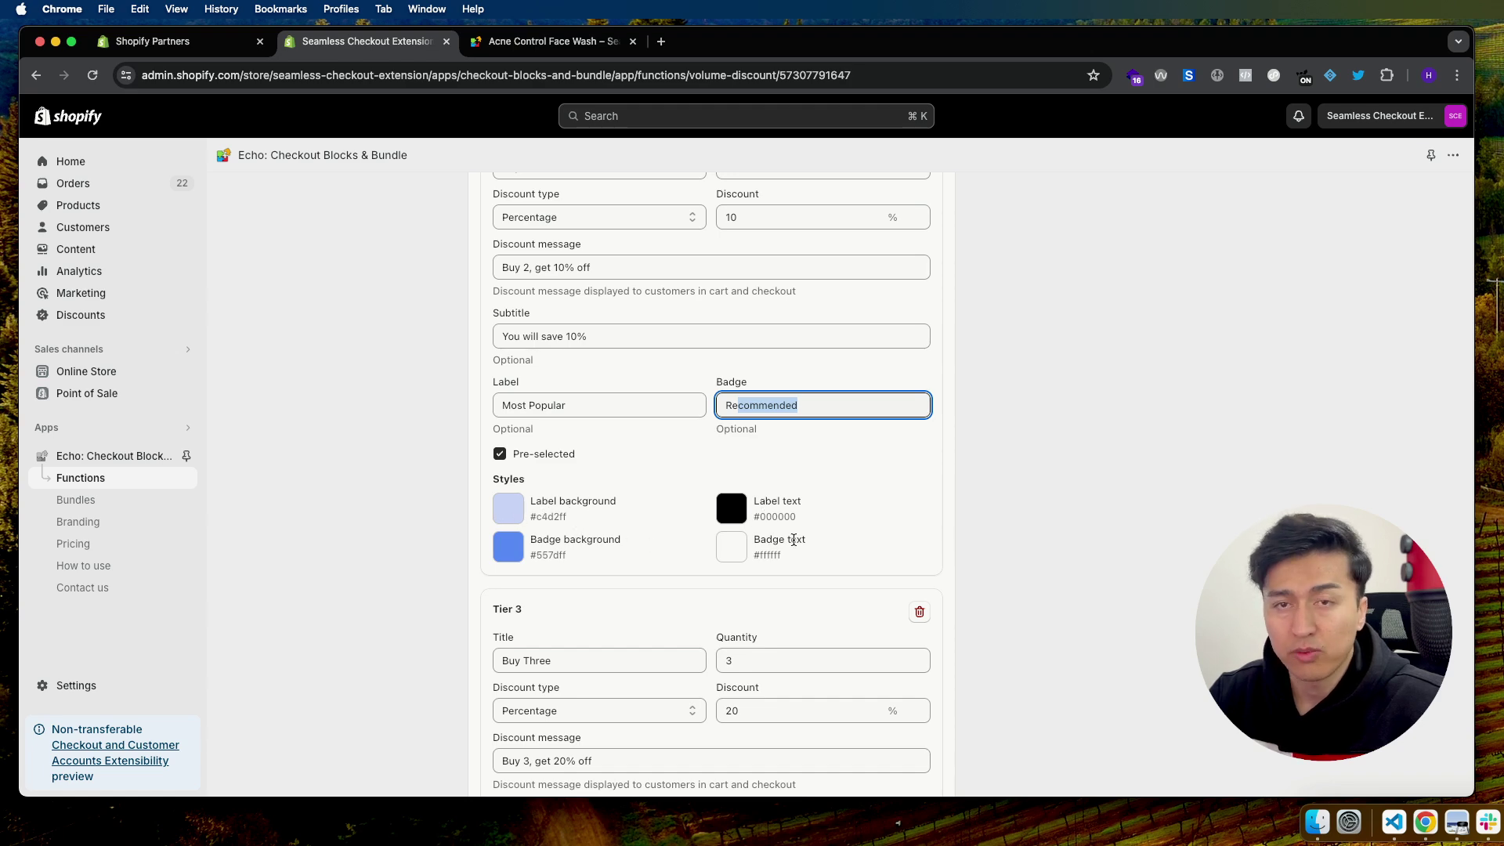
scroll(765, 597, "down", 10)
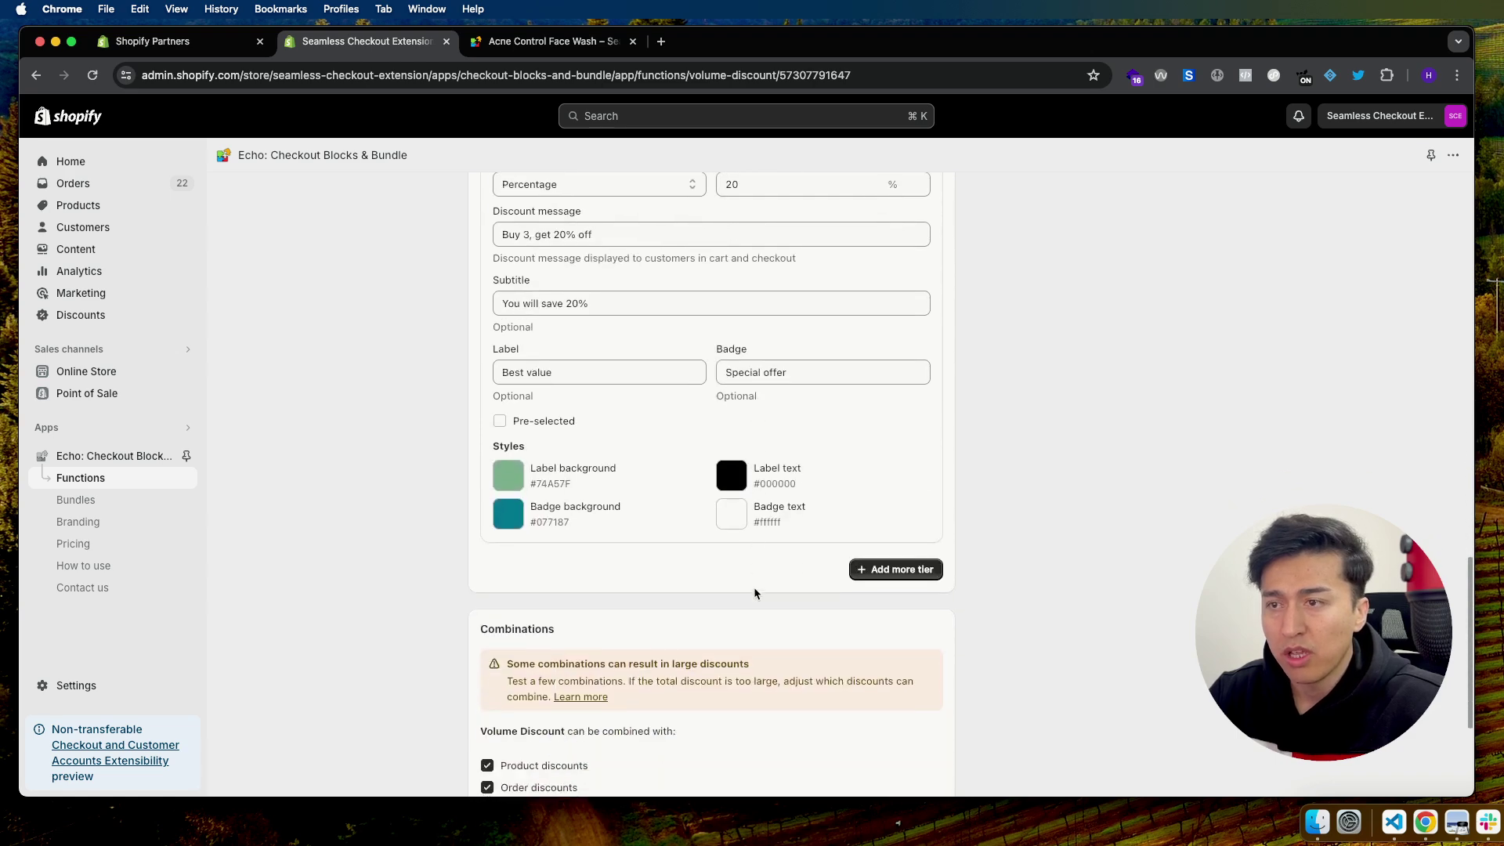
Add a fourth 'Buy Four' tier and inspect its quantity and title fields
left_click(869, 538)
scroll(715, 614, "down", 3)
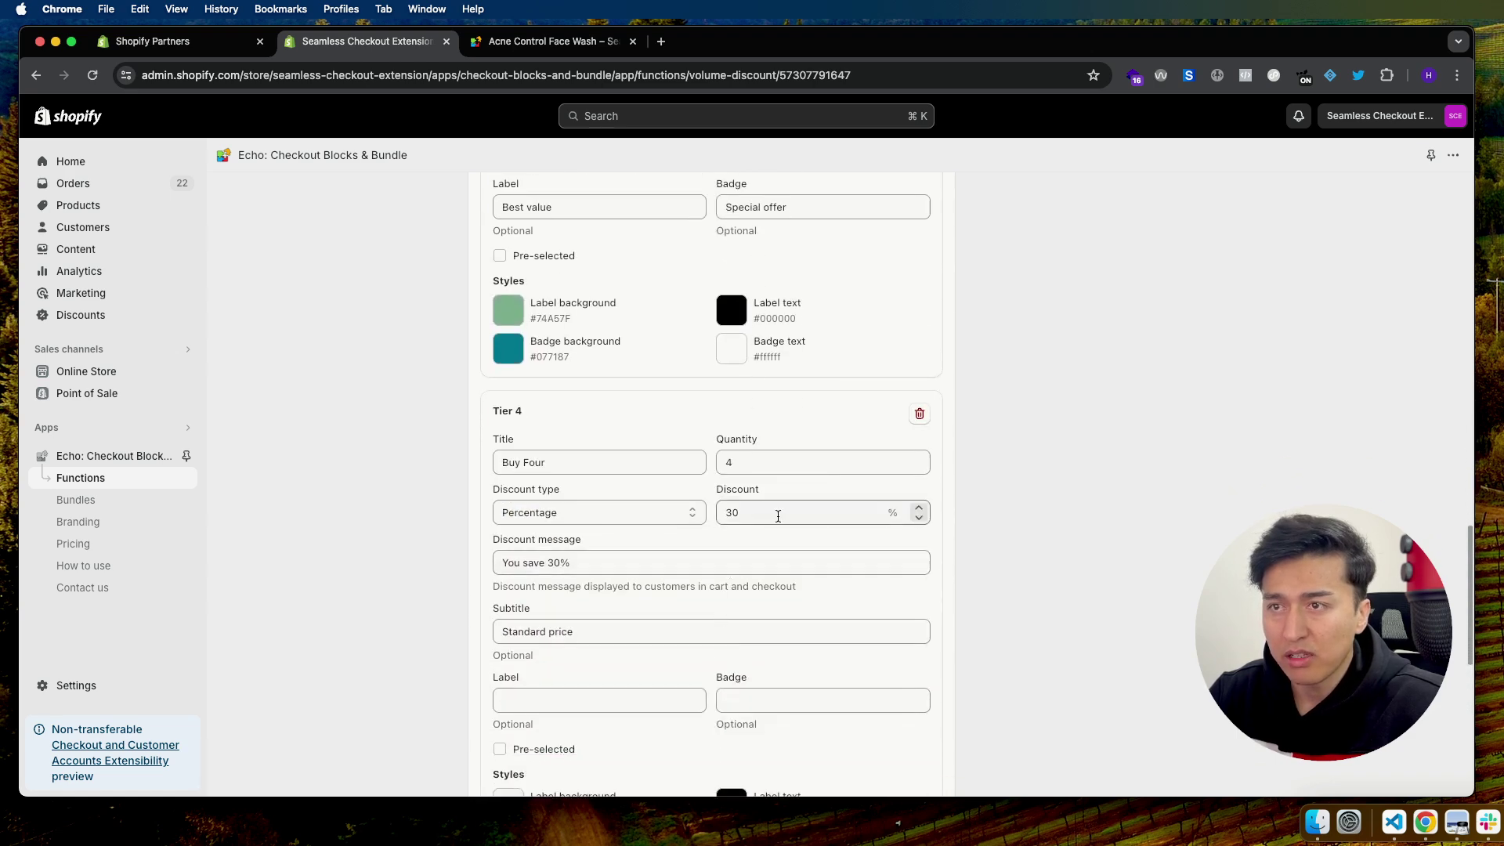
left_click(744, 465)
left_click_drag(747, 463, 711, 464)
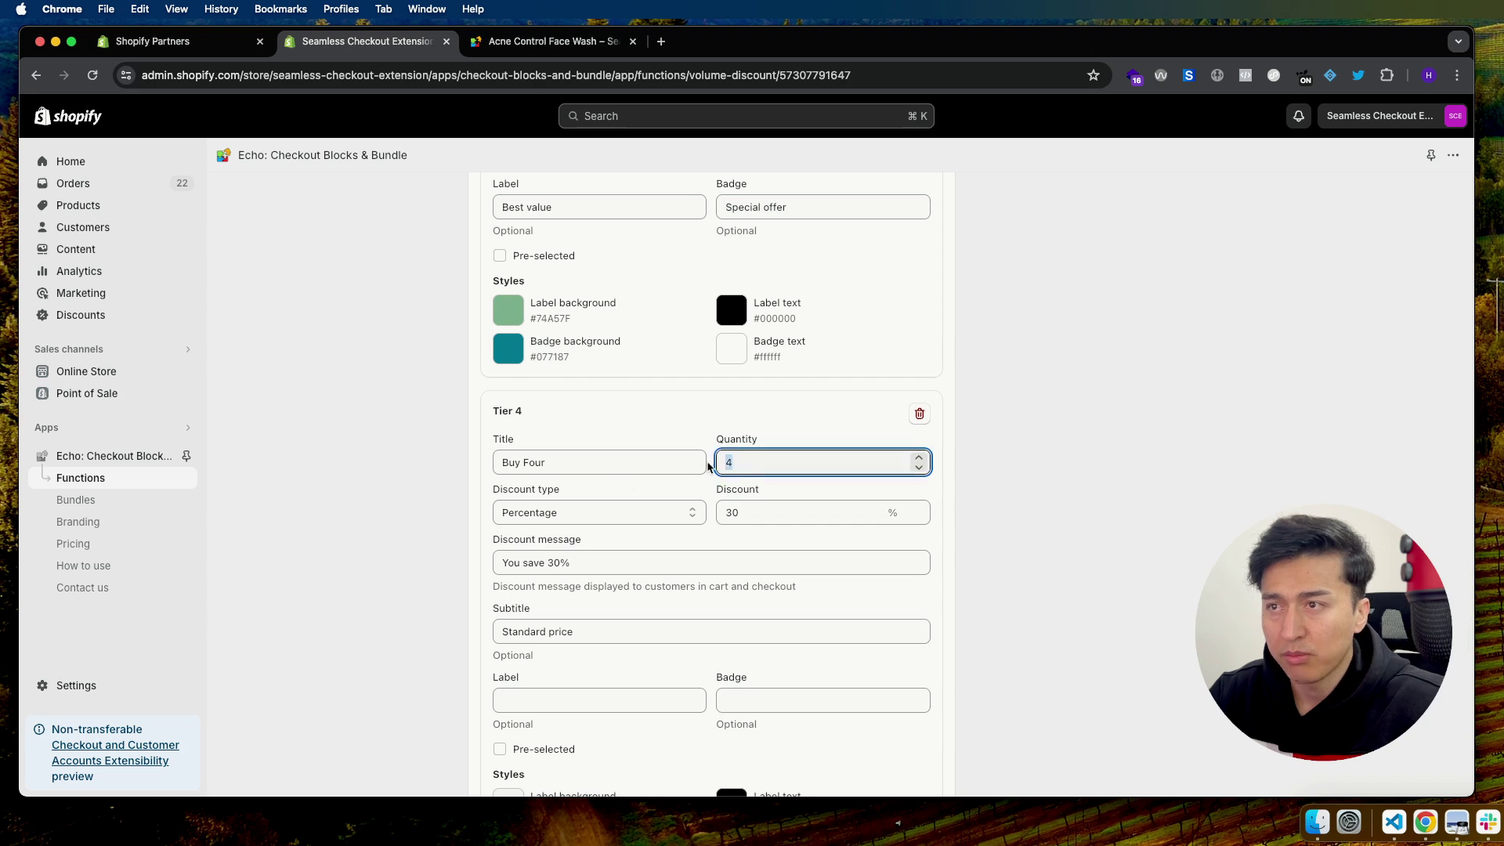
left_click(590, 463)
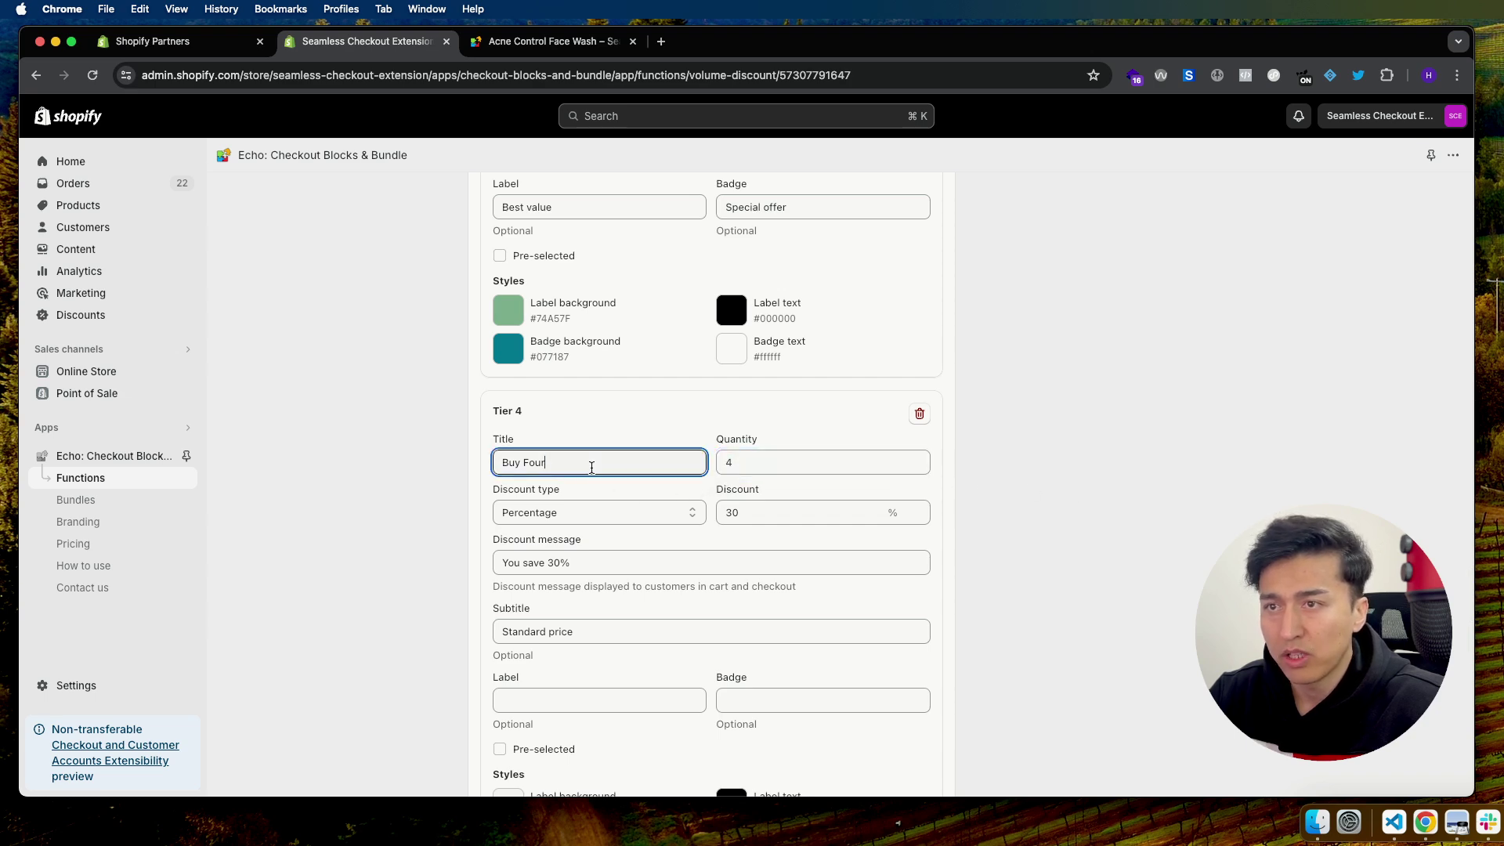
left_click_drag(590, 464, 523, 463)
scroll(692, 587, "down", 7)
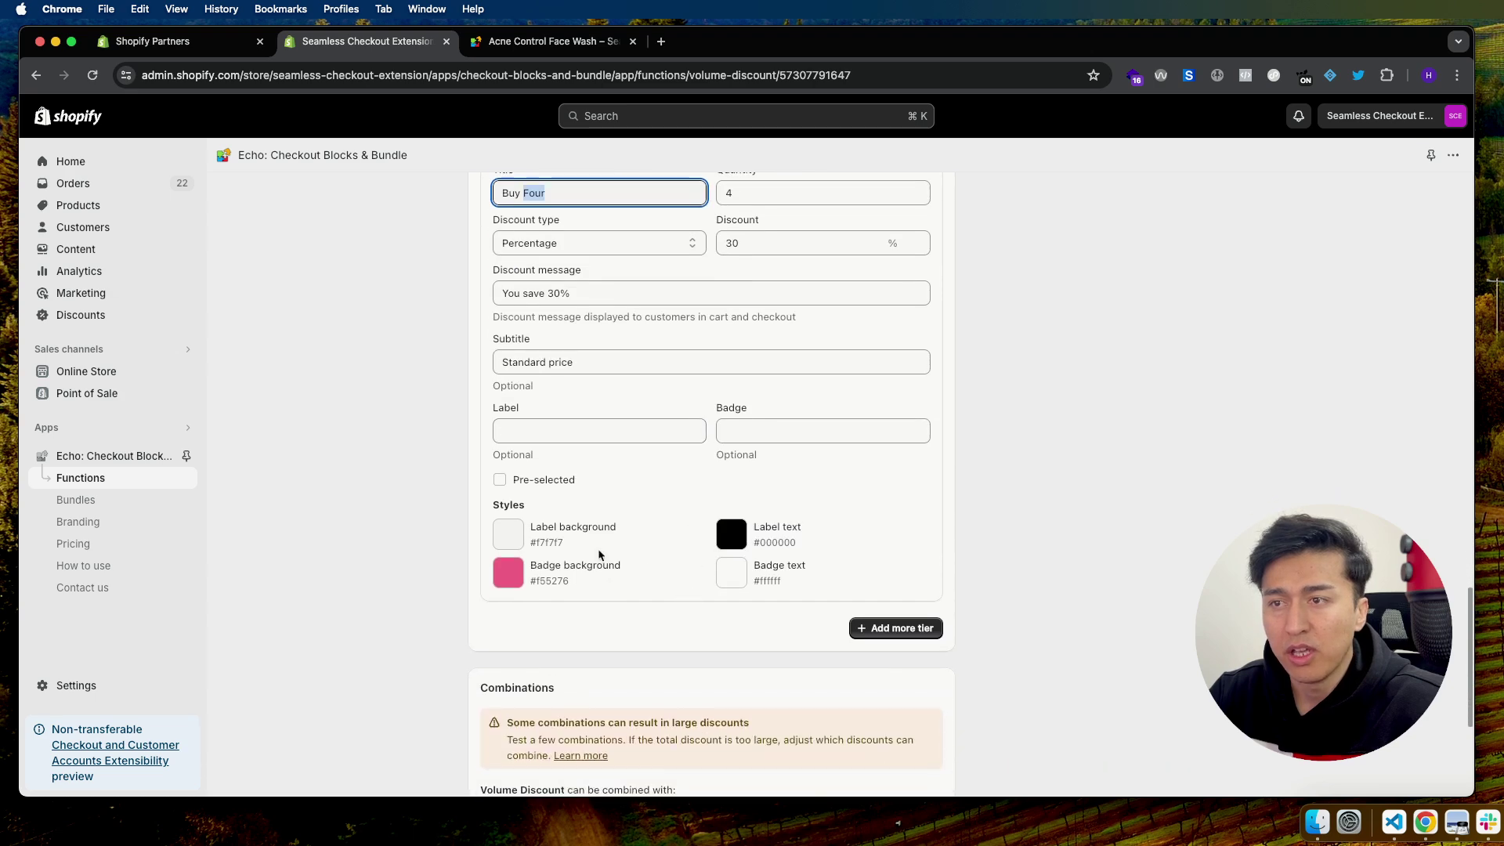
scroll(738, 624, "up", 6)
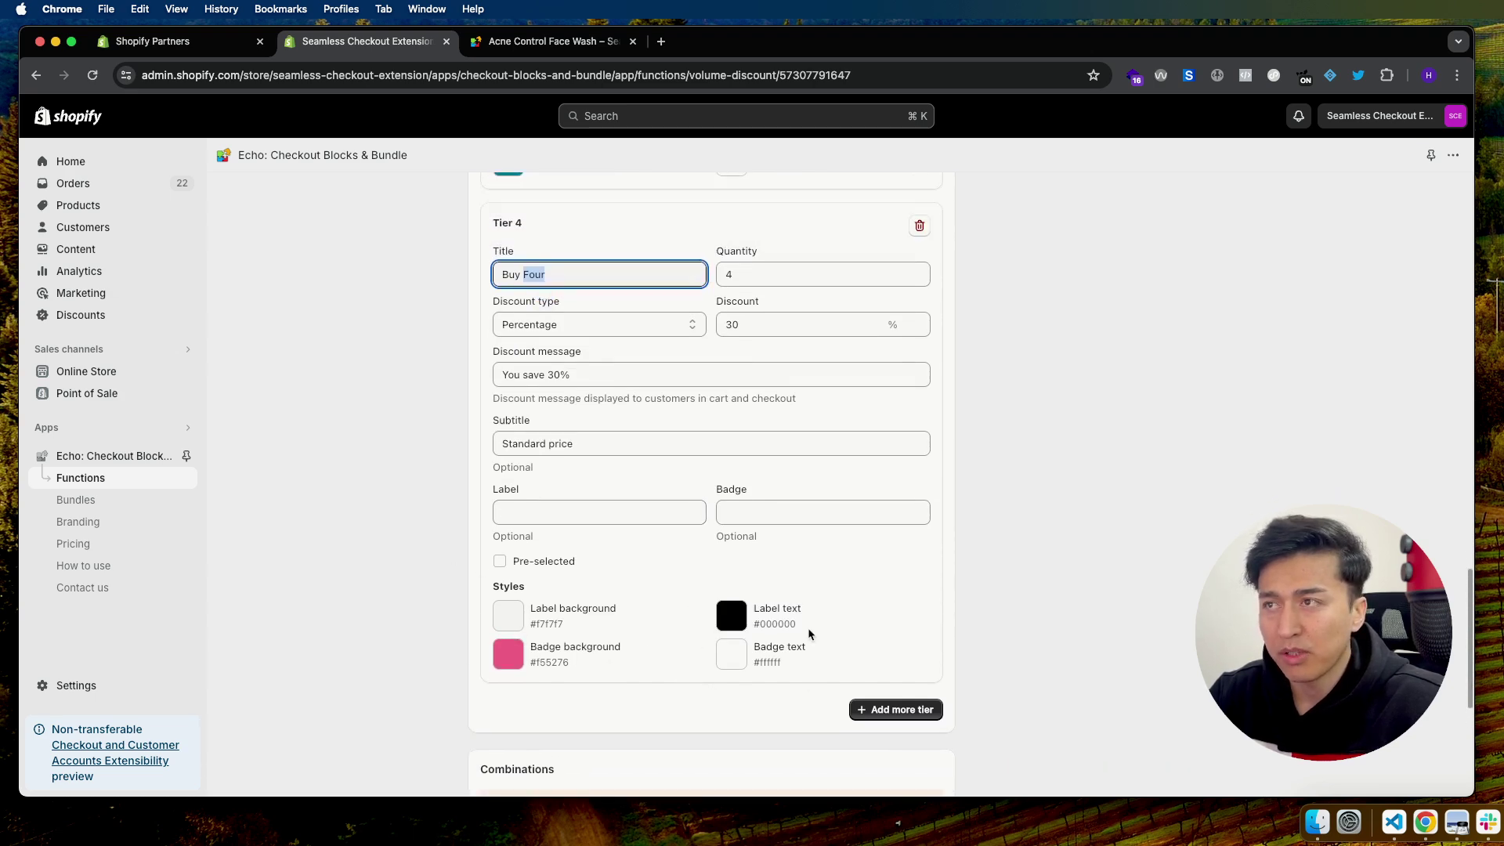
Delete Tier 4 so only three tiers remain
left_click(920, 381)
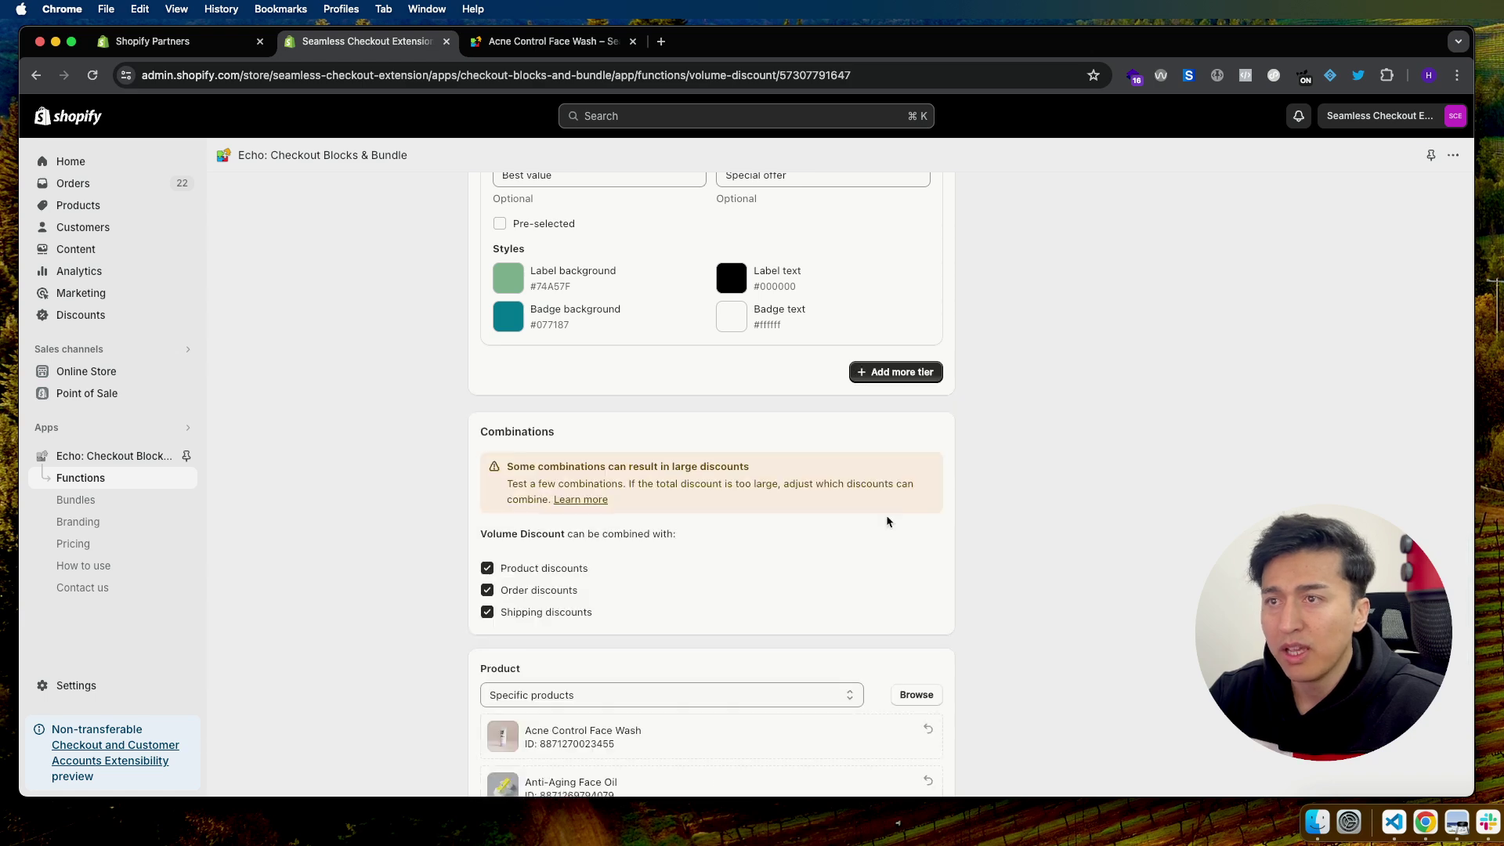
scroll(886, 520, "up", 10)
scroll(888, 522, "up", 20)
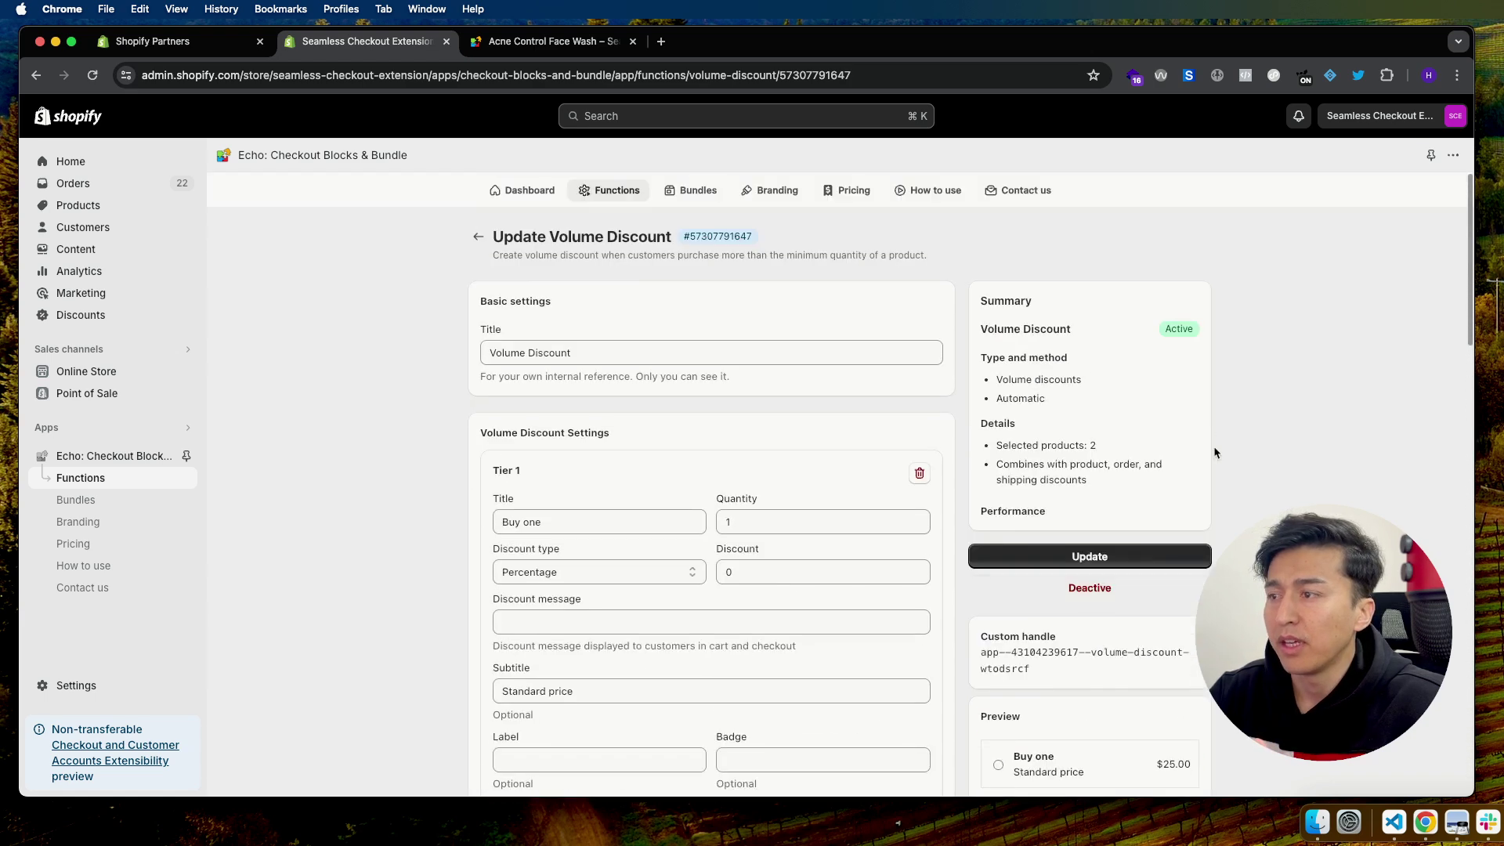
scroll(1097, 598, "down", 9)
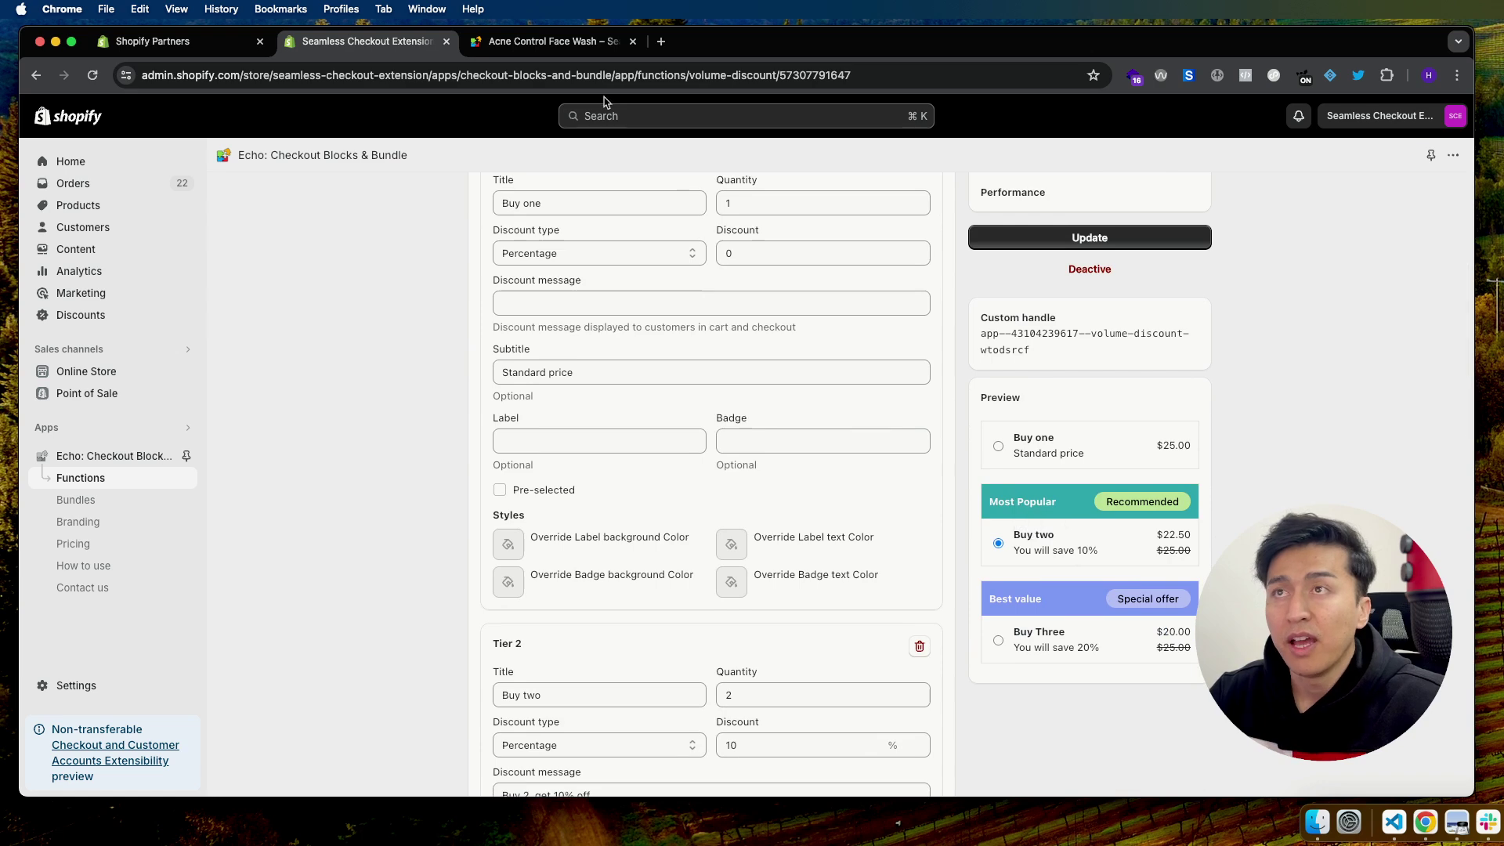
Check the storefront, then review the products Acne Control Face Wash and Anti-Aging Face Oil
left_click(569, 49)
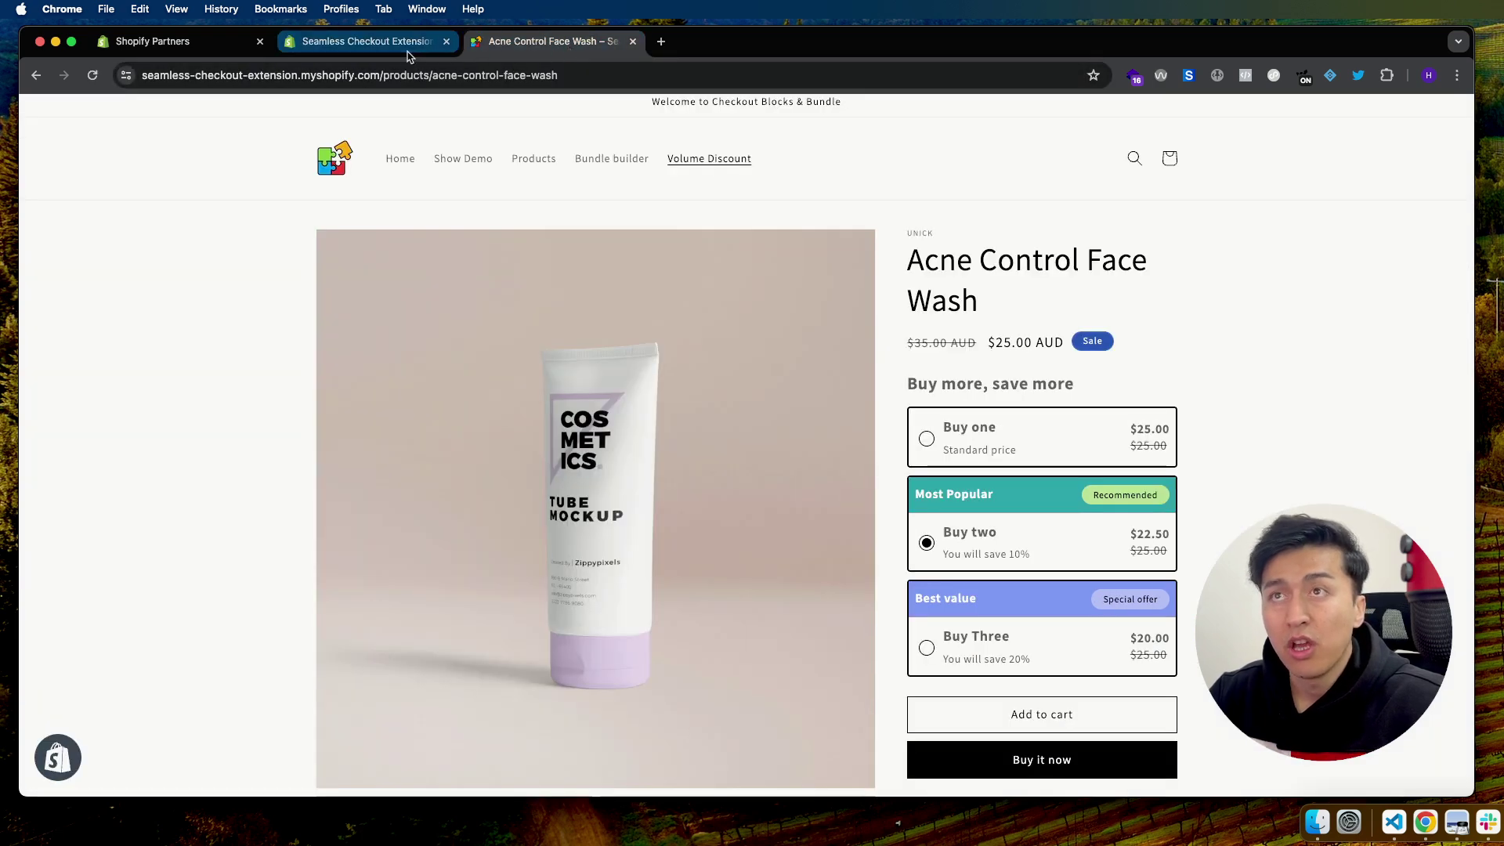
left_click(364, 46)
scroll(690, 509, "down", 12)
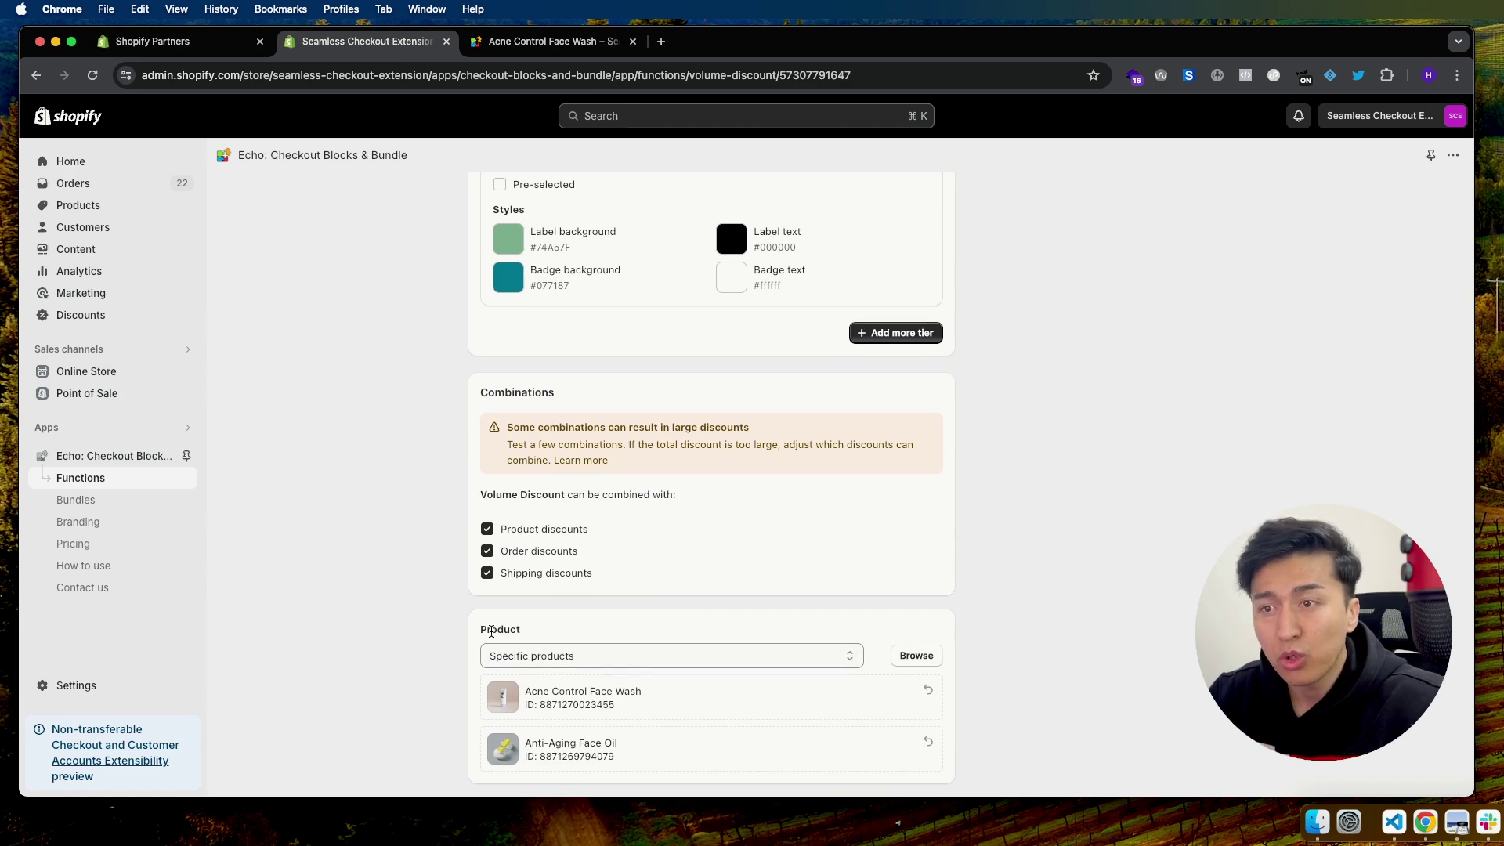
left_click_drag(492, 629, 538, 633)
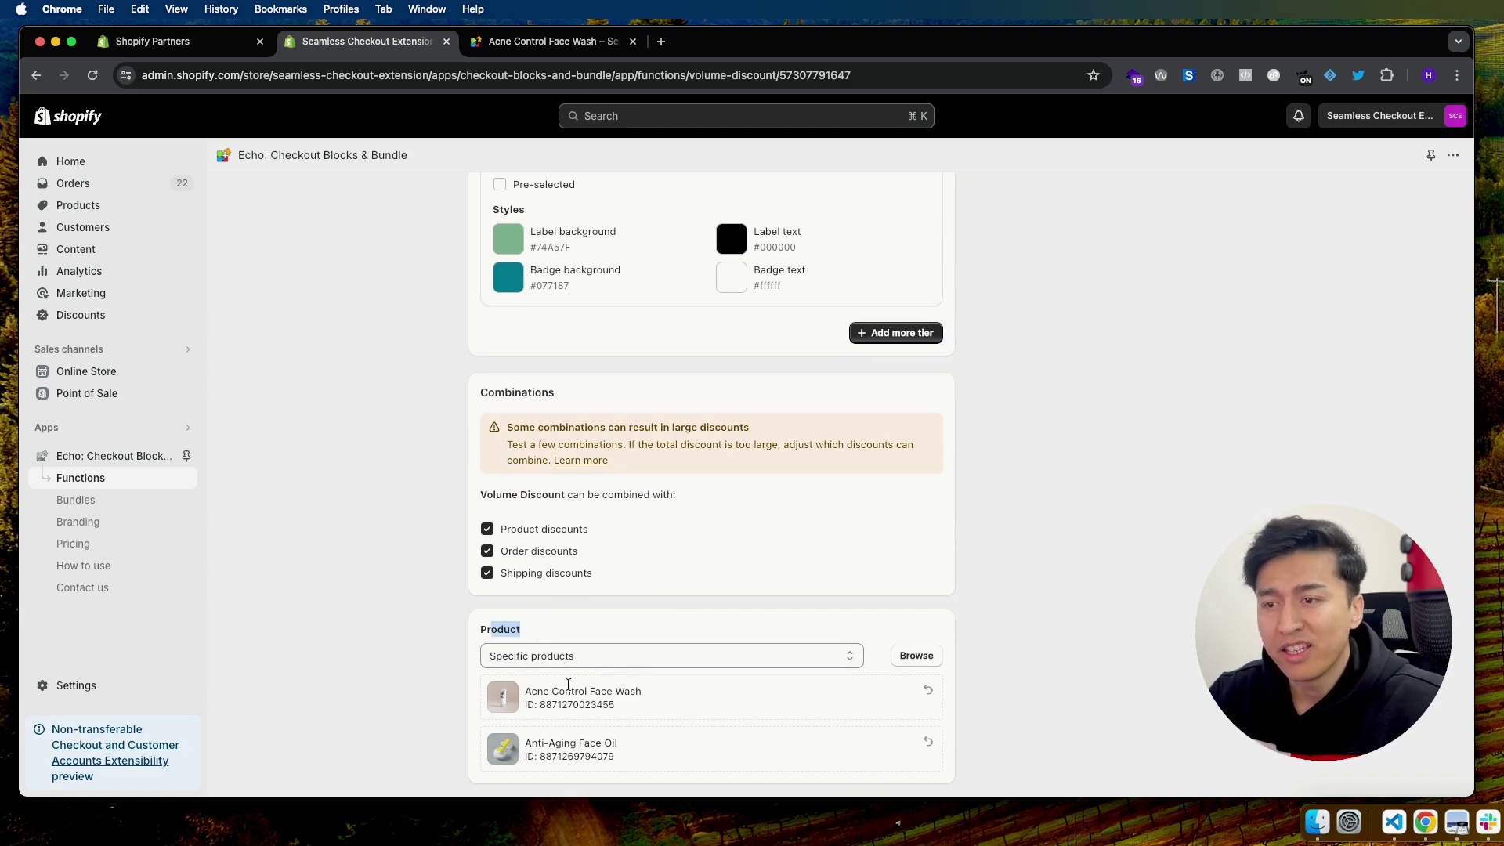
left_click_drag(525, 690, 620, 691)
left_click_drag(544, 743, 604, 742)
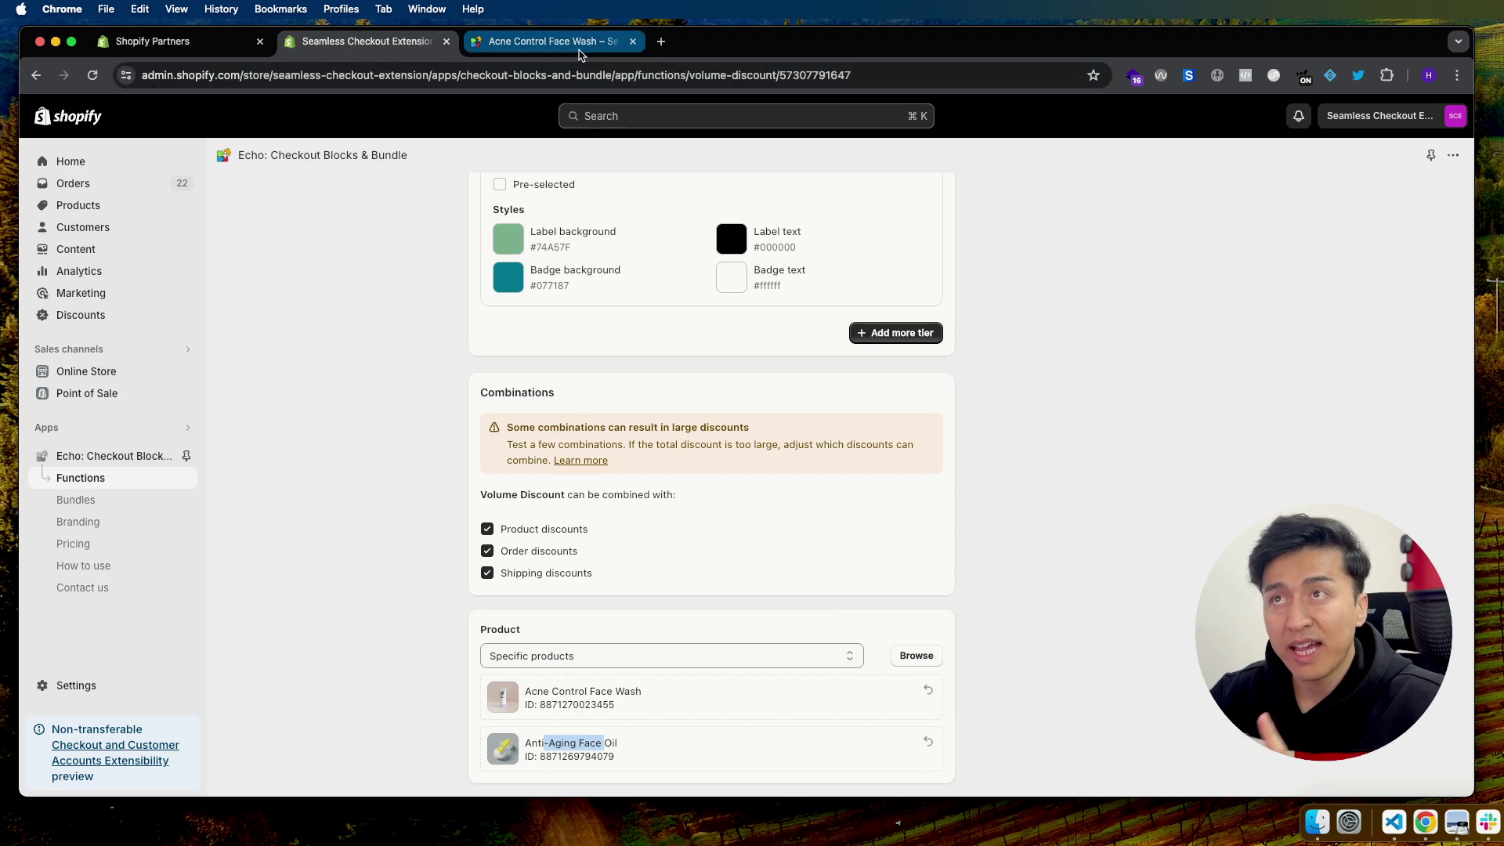
left_click(549, 41)
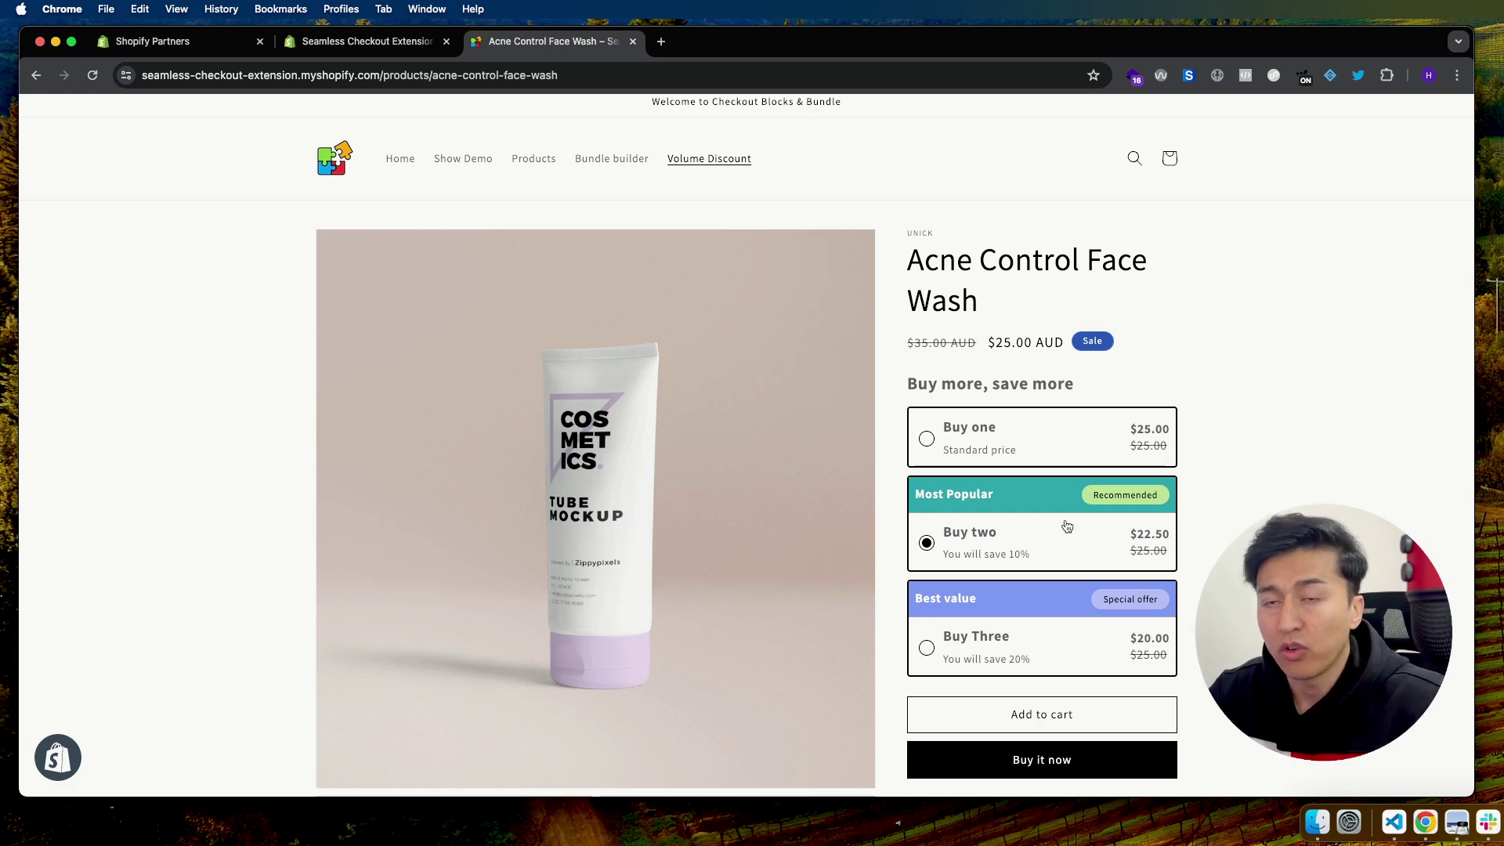
left_click(327, 46)
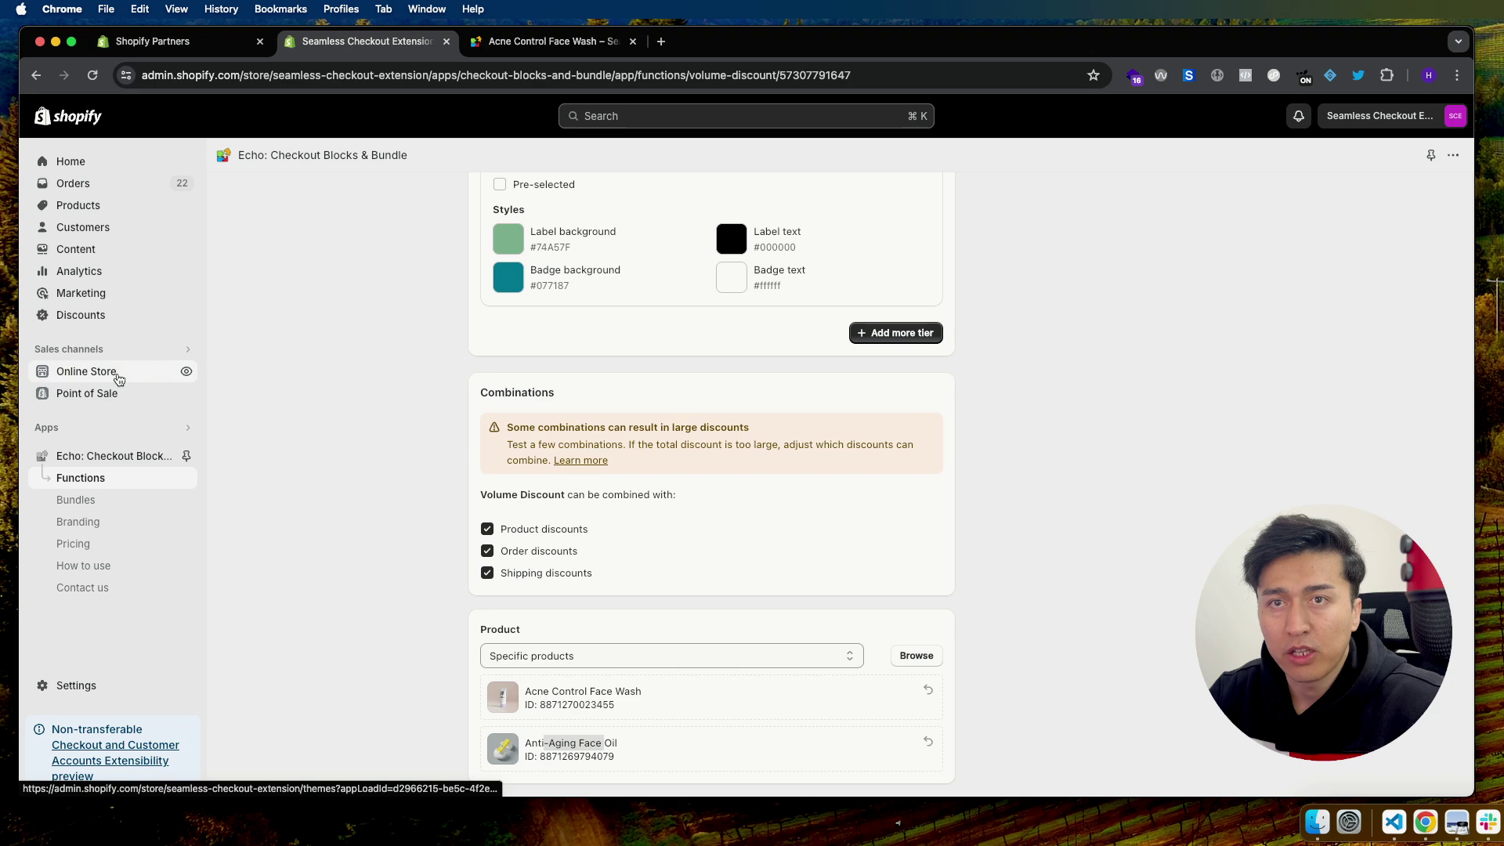
Open the Dawn theme editor on the Acne Control Face Wash product page
left_click(118, 378)
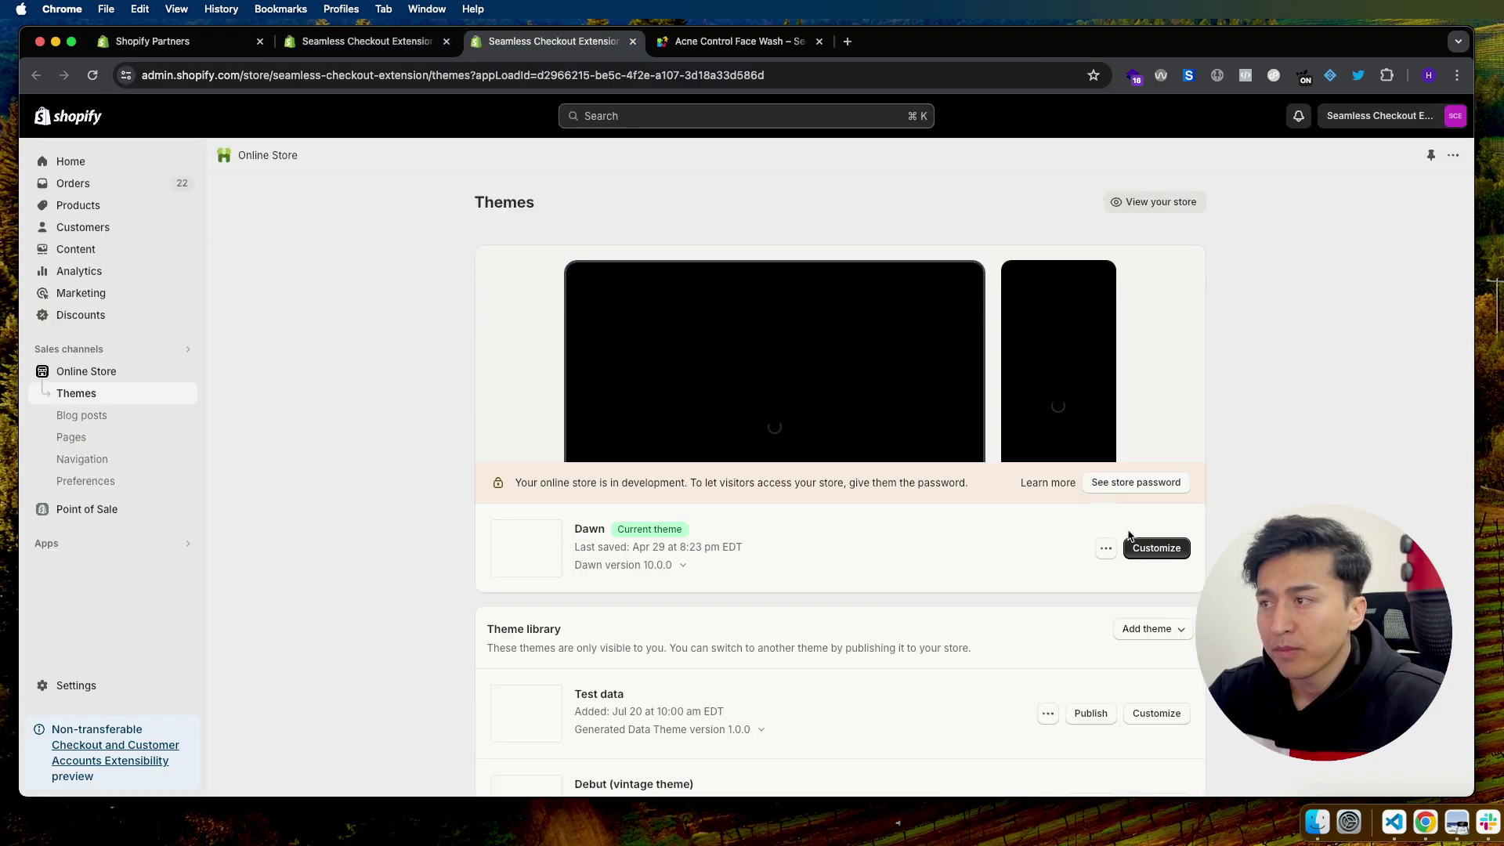
left_click(1156, 548)
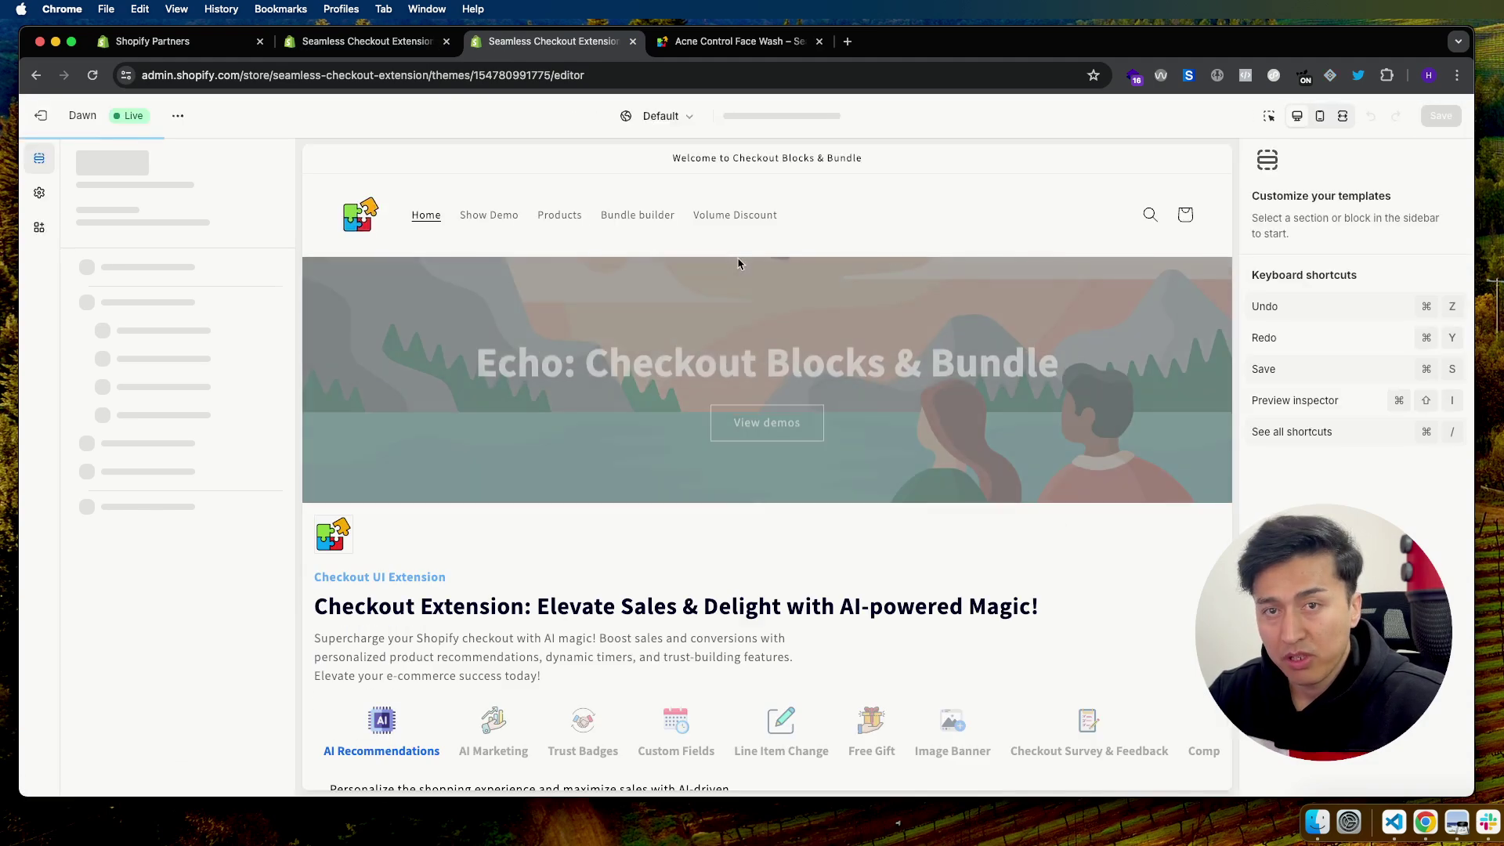
left_click(717, 216)
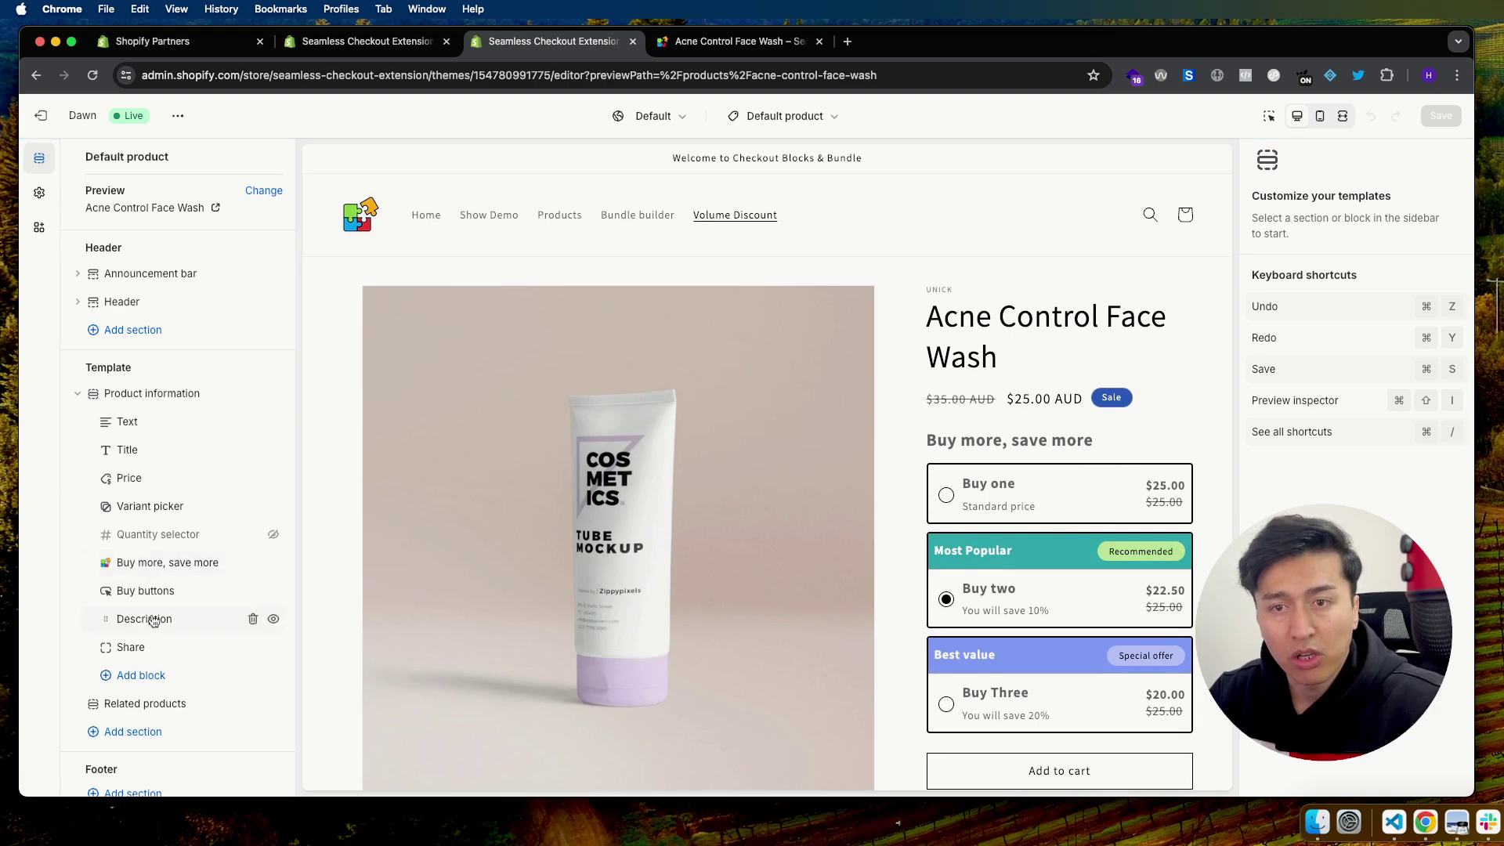
Add the Volume discount PDP app block and delete the duplicate Buy more, save more block
left_click(150, 677)
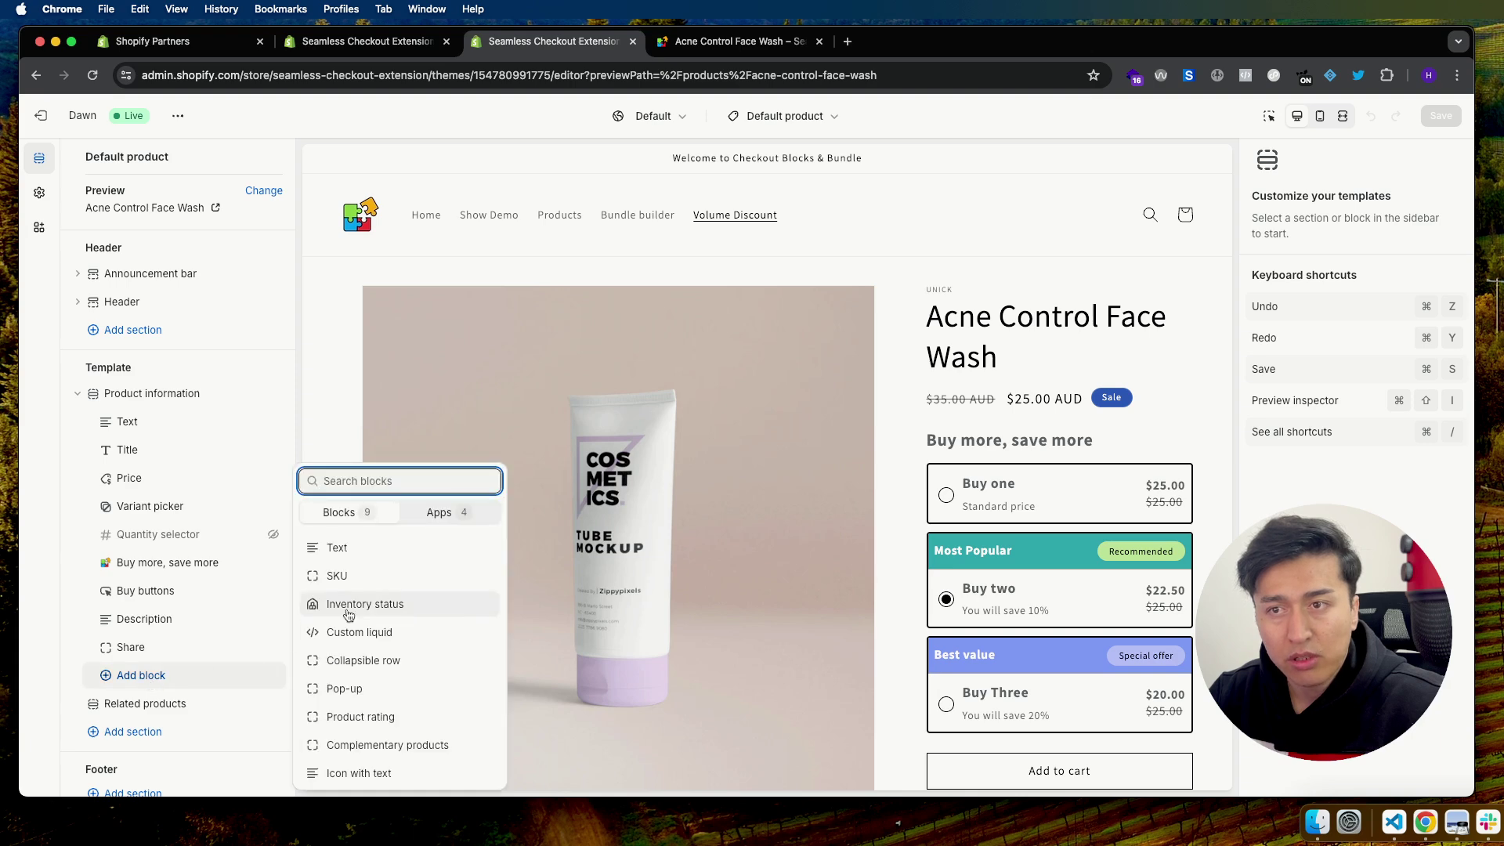
left_click(445, 513)
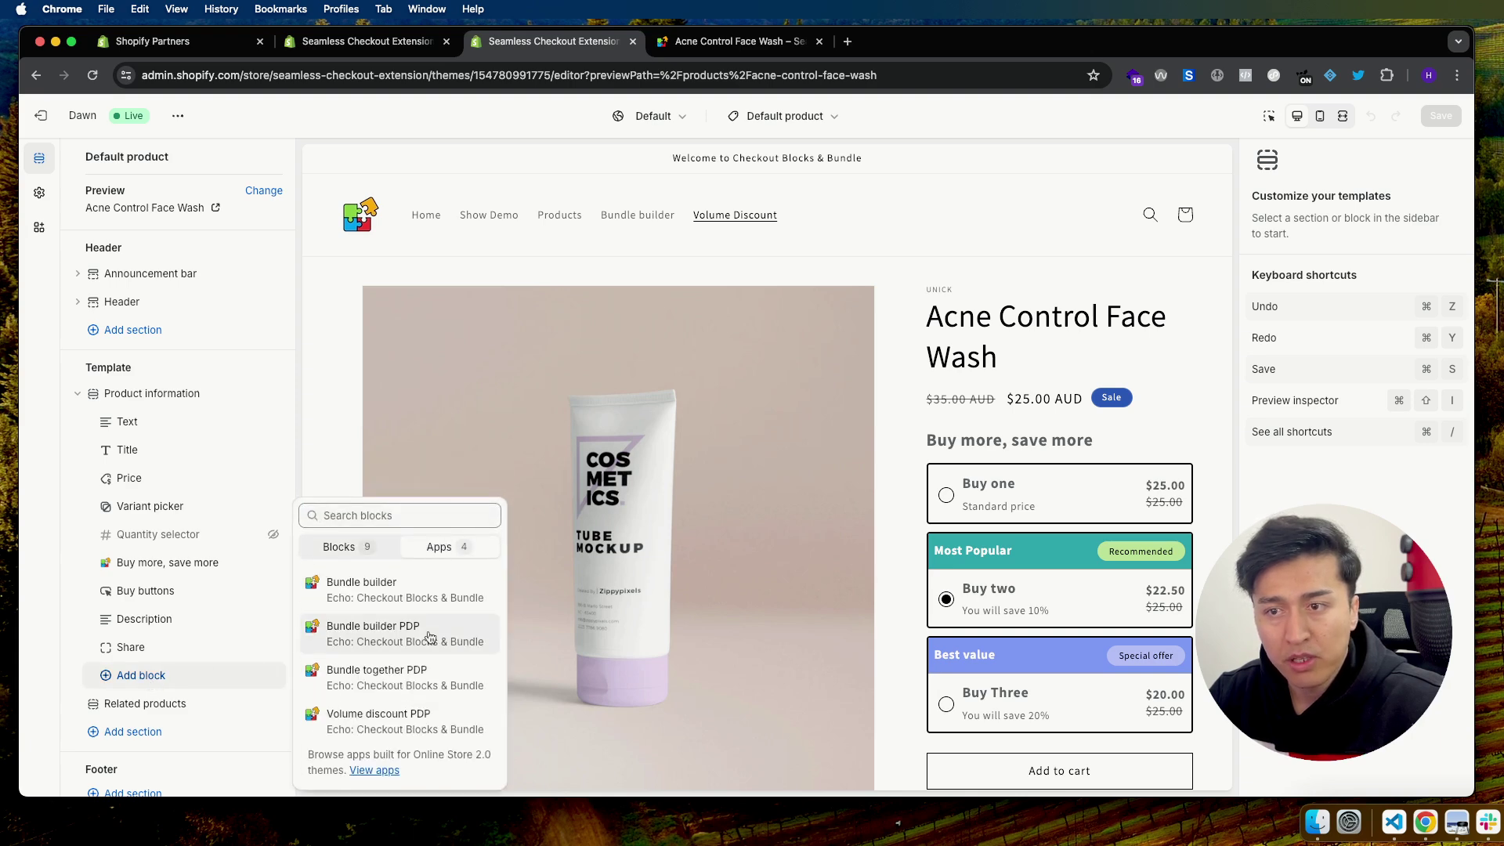
left_click(388, 721)
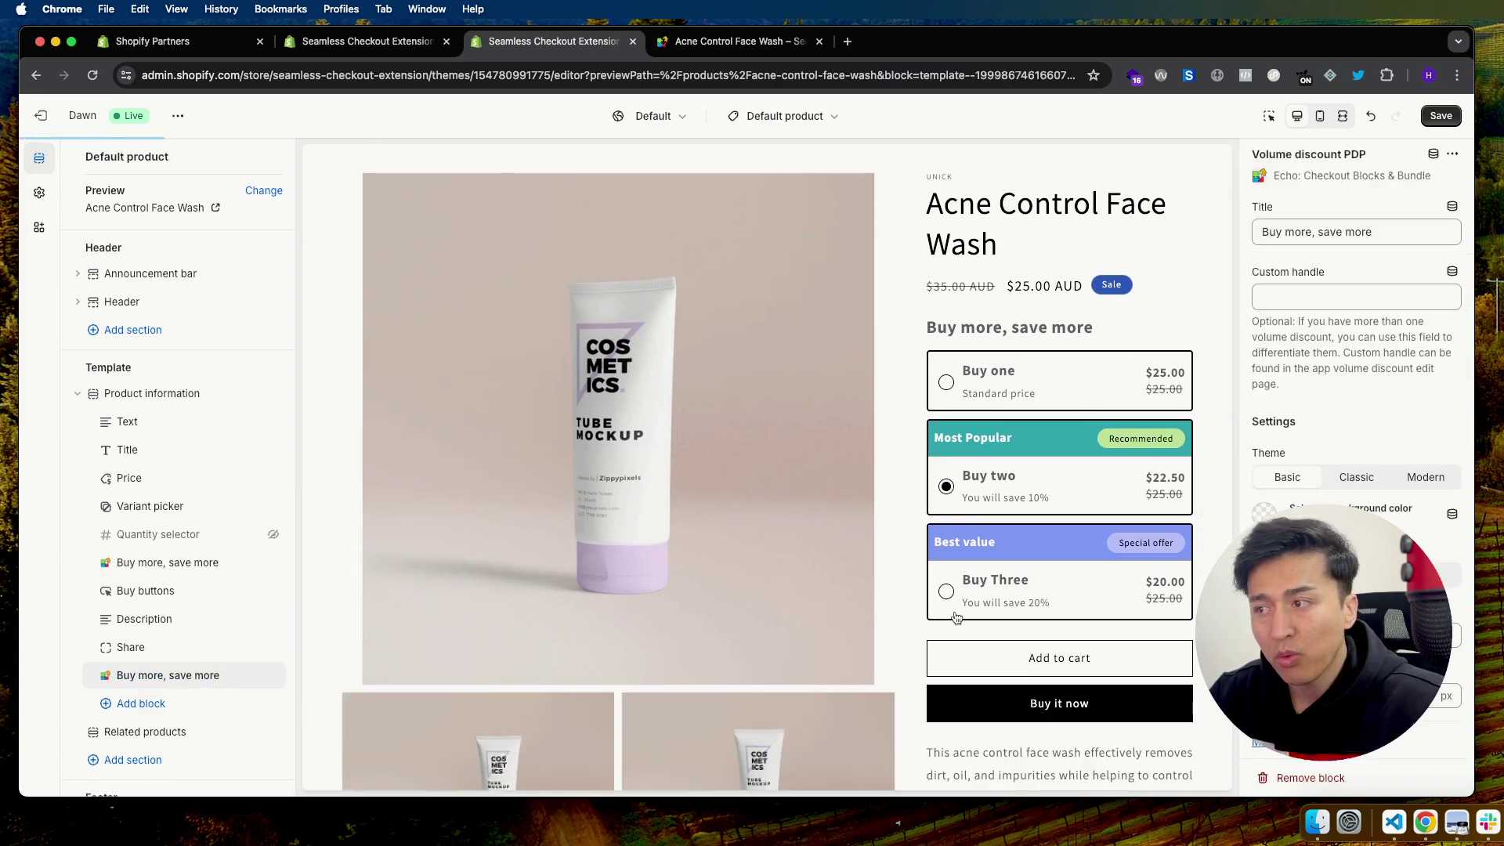
scroll(956, 614, "down", 4)
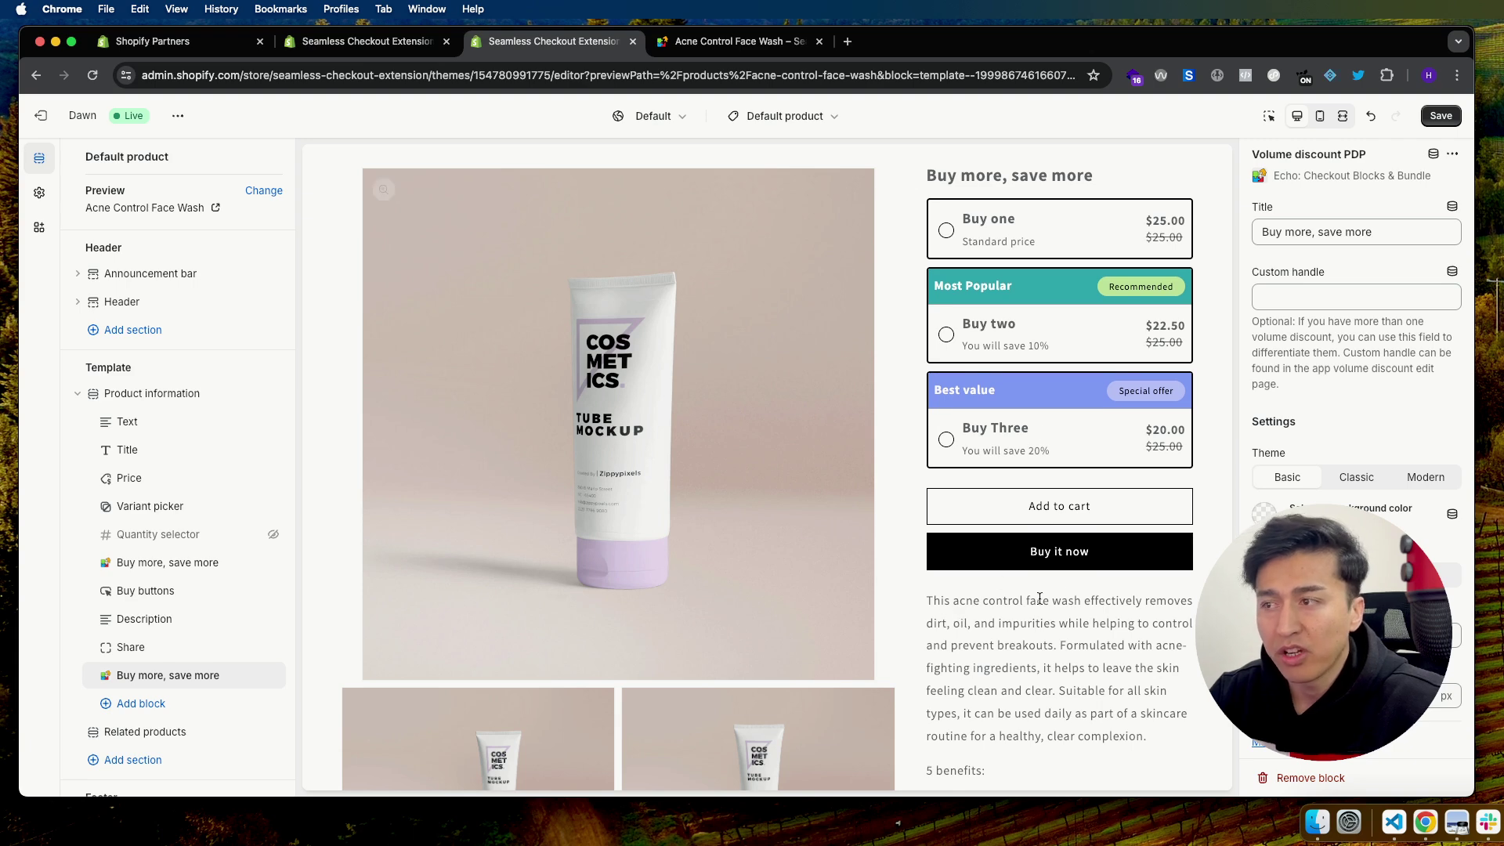
scroll(1018, 412, "down", 4)
scroll(655, 625, "up", 8)
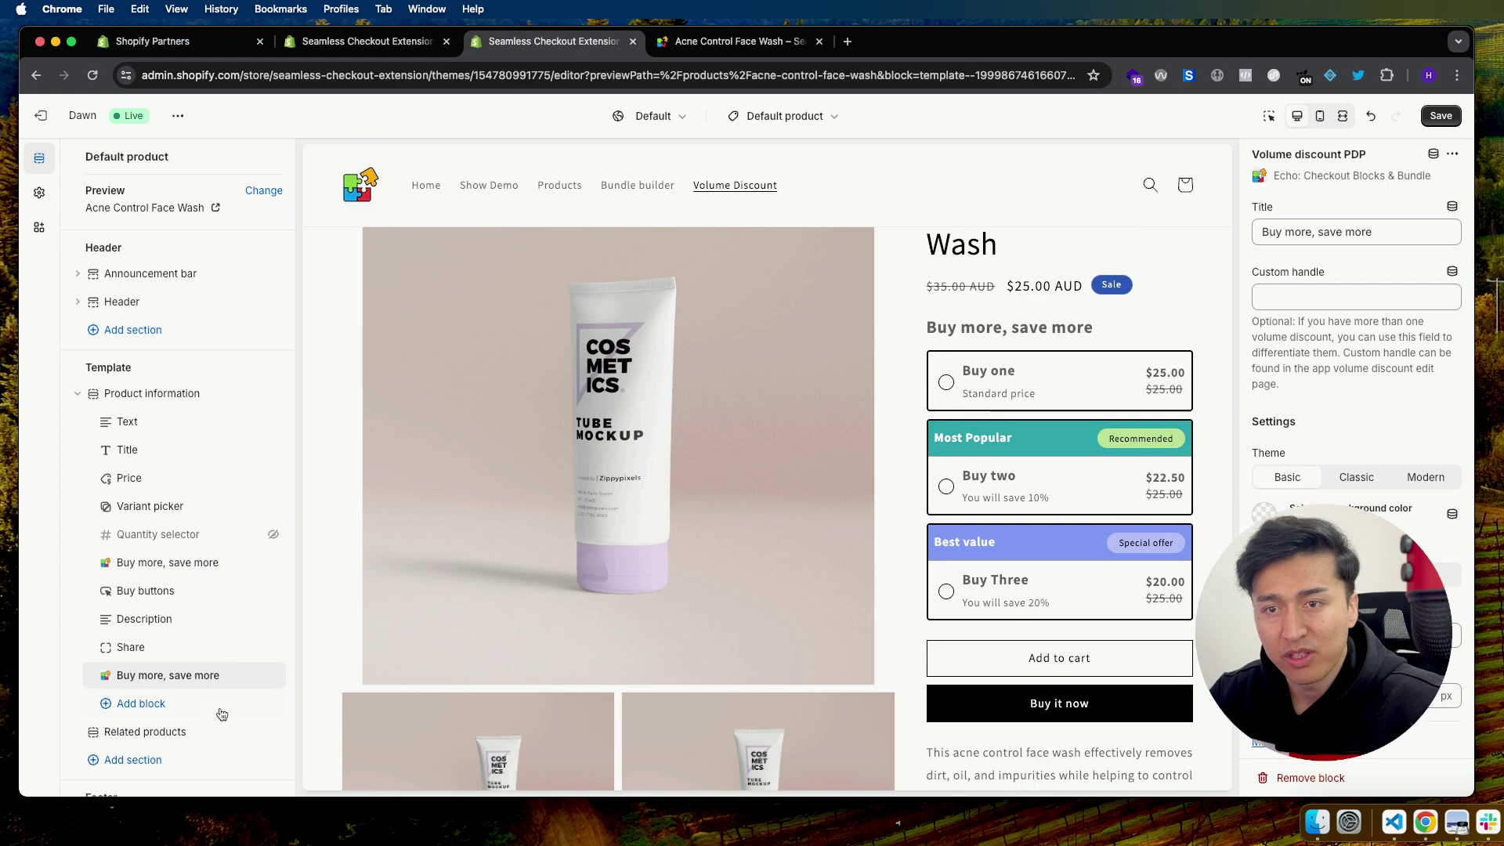
left_click(252, 675)
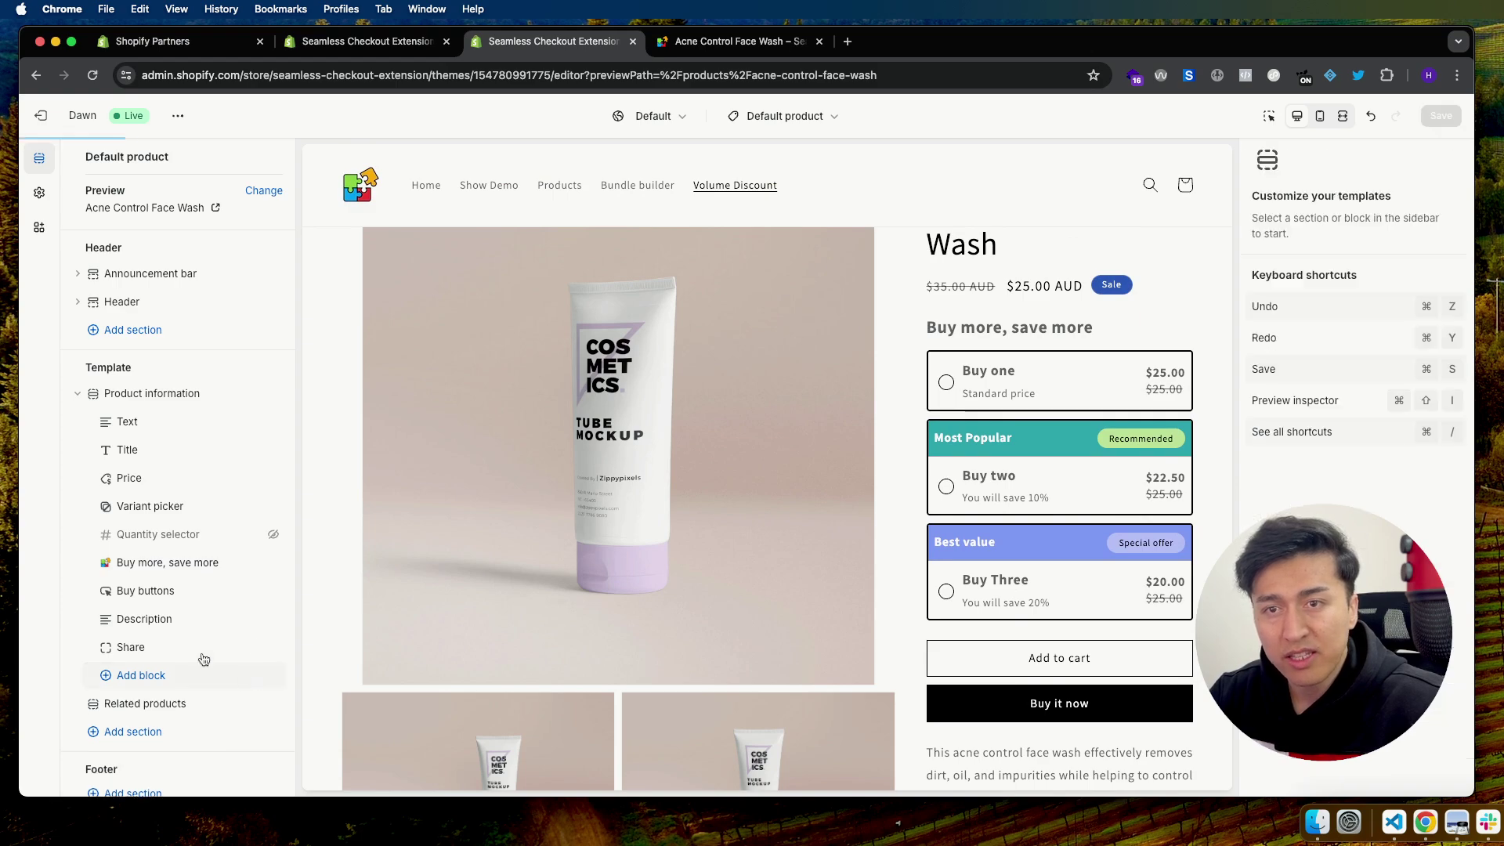
Set the remaining discount block's theme to Classic
left_click(173, 564)
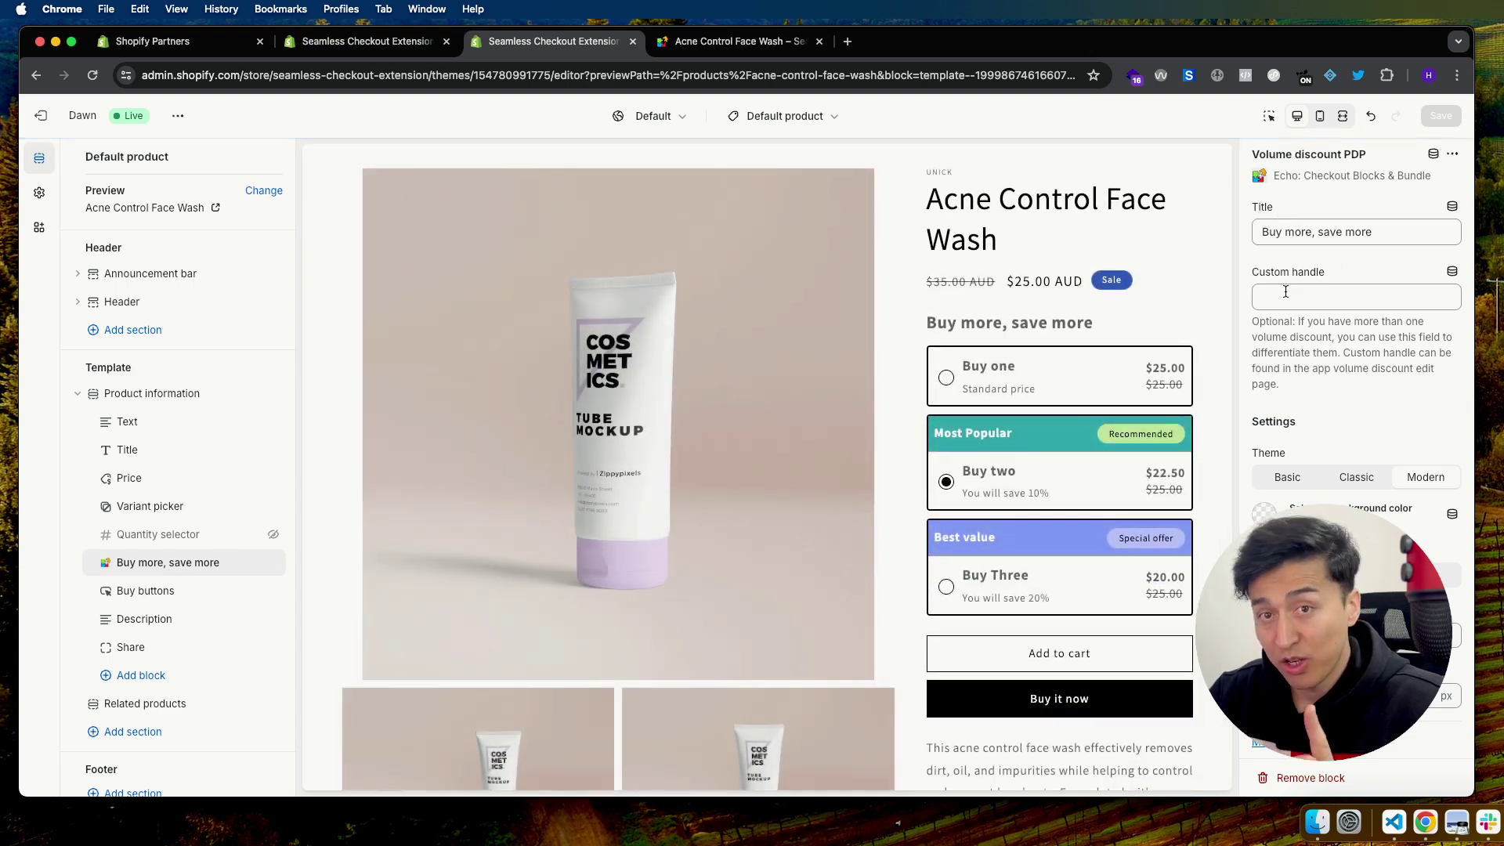
left_click_drag(1273, 272, 1327, 272)
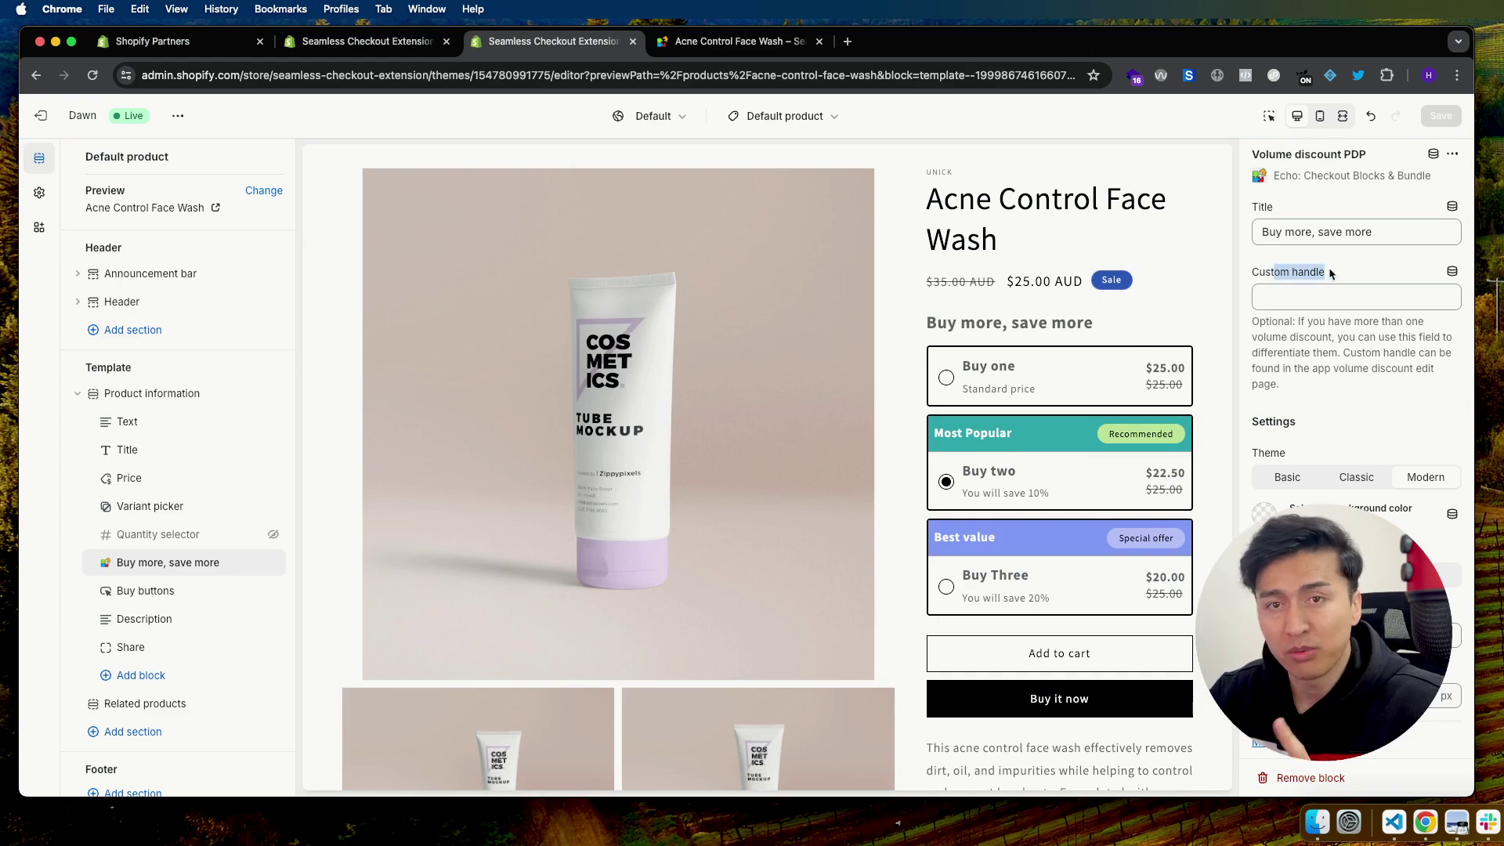
left_click(1354, 473)
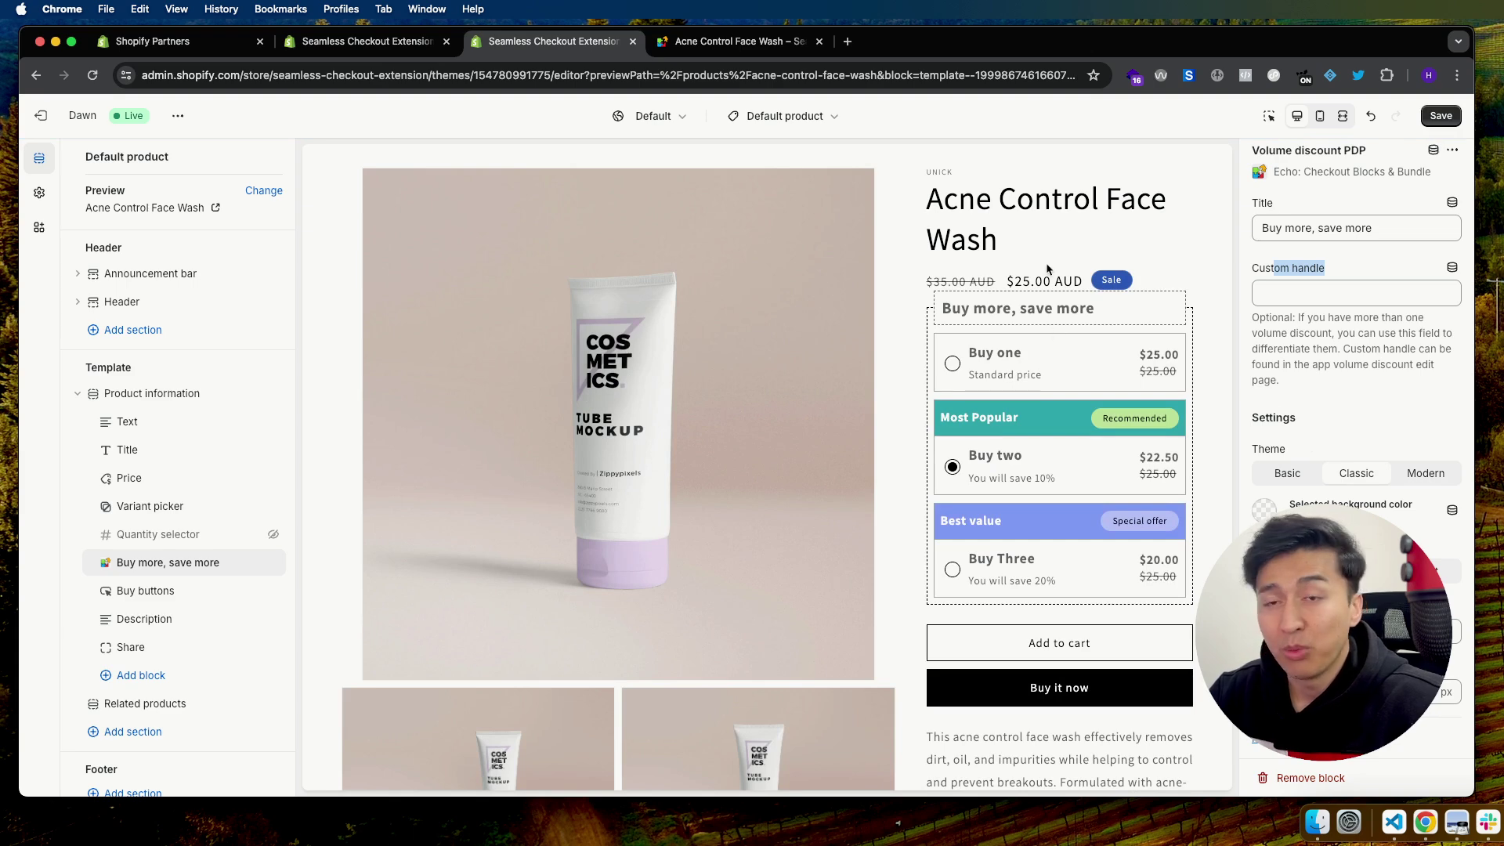
Switch the discount block's theme to Modern and pick a new selected background colour
left_click(1266, 470)
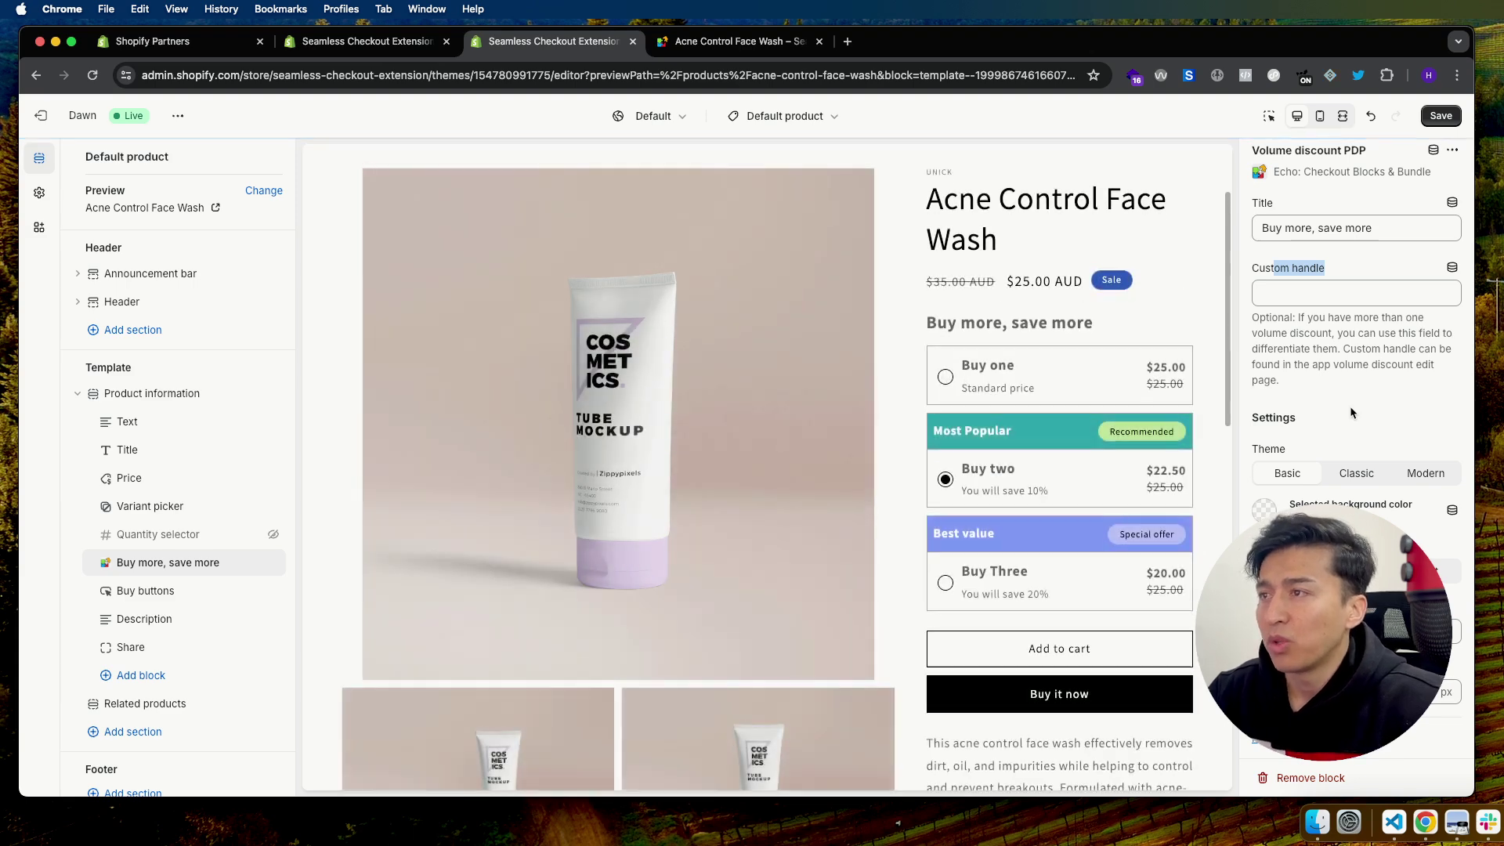
left_click(1419, 475)
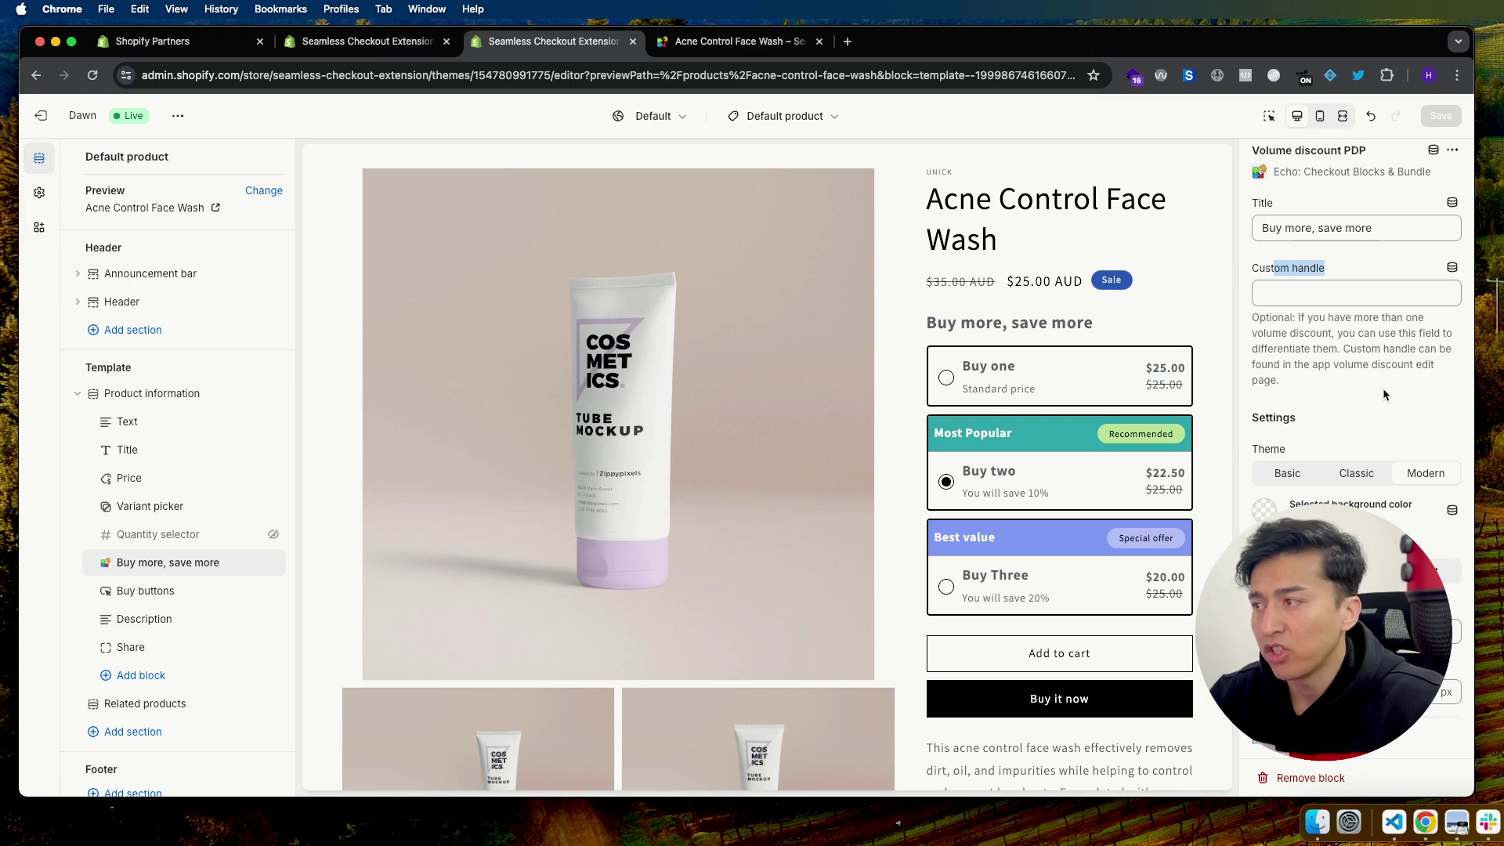
left_click(1263, 510)
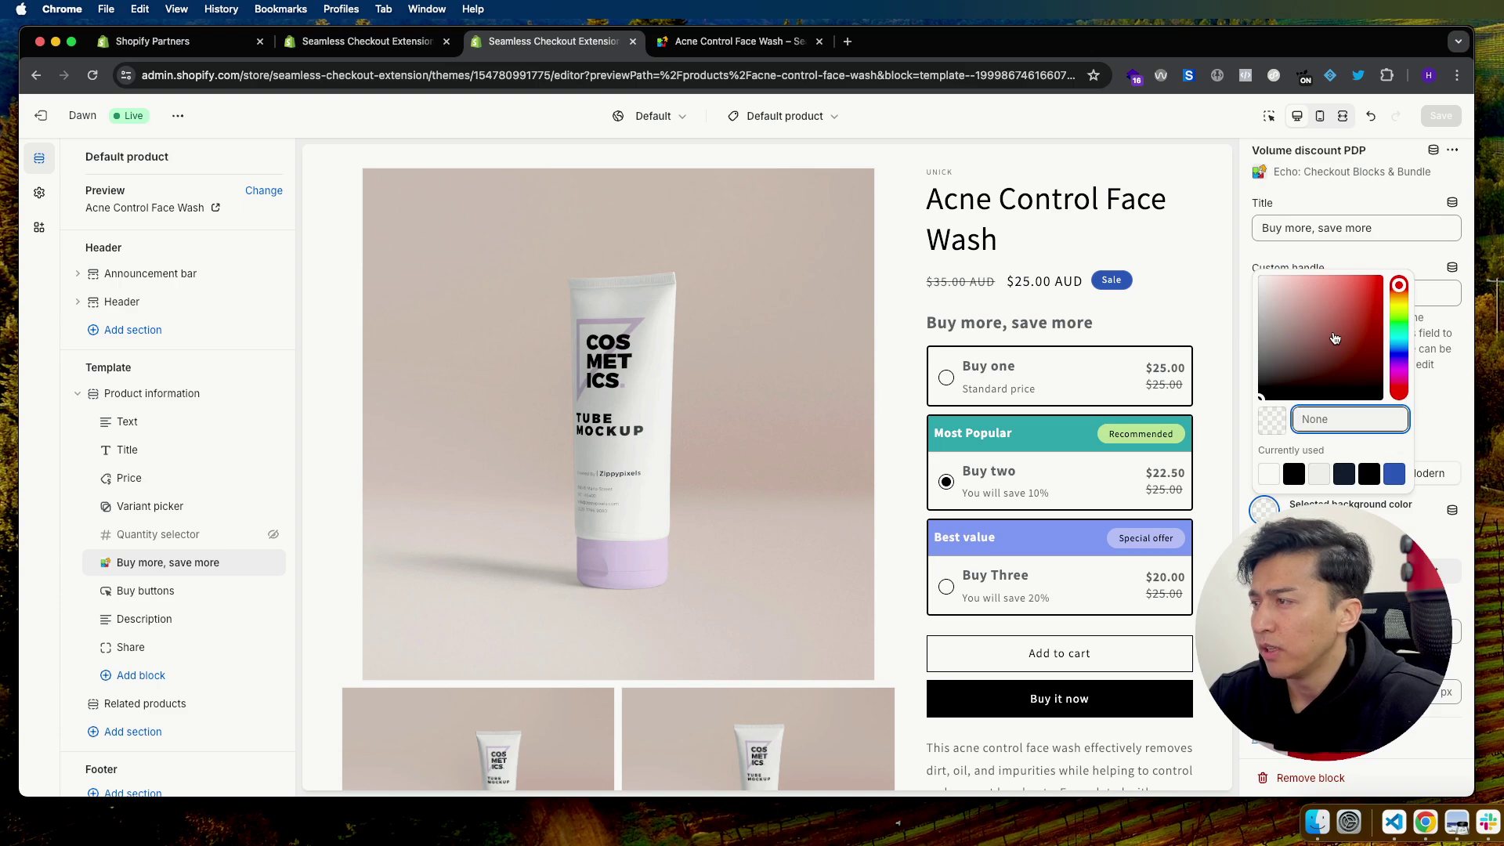
left_click_drag(1334, 338, 1296, 315)
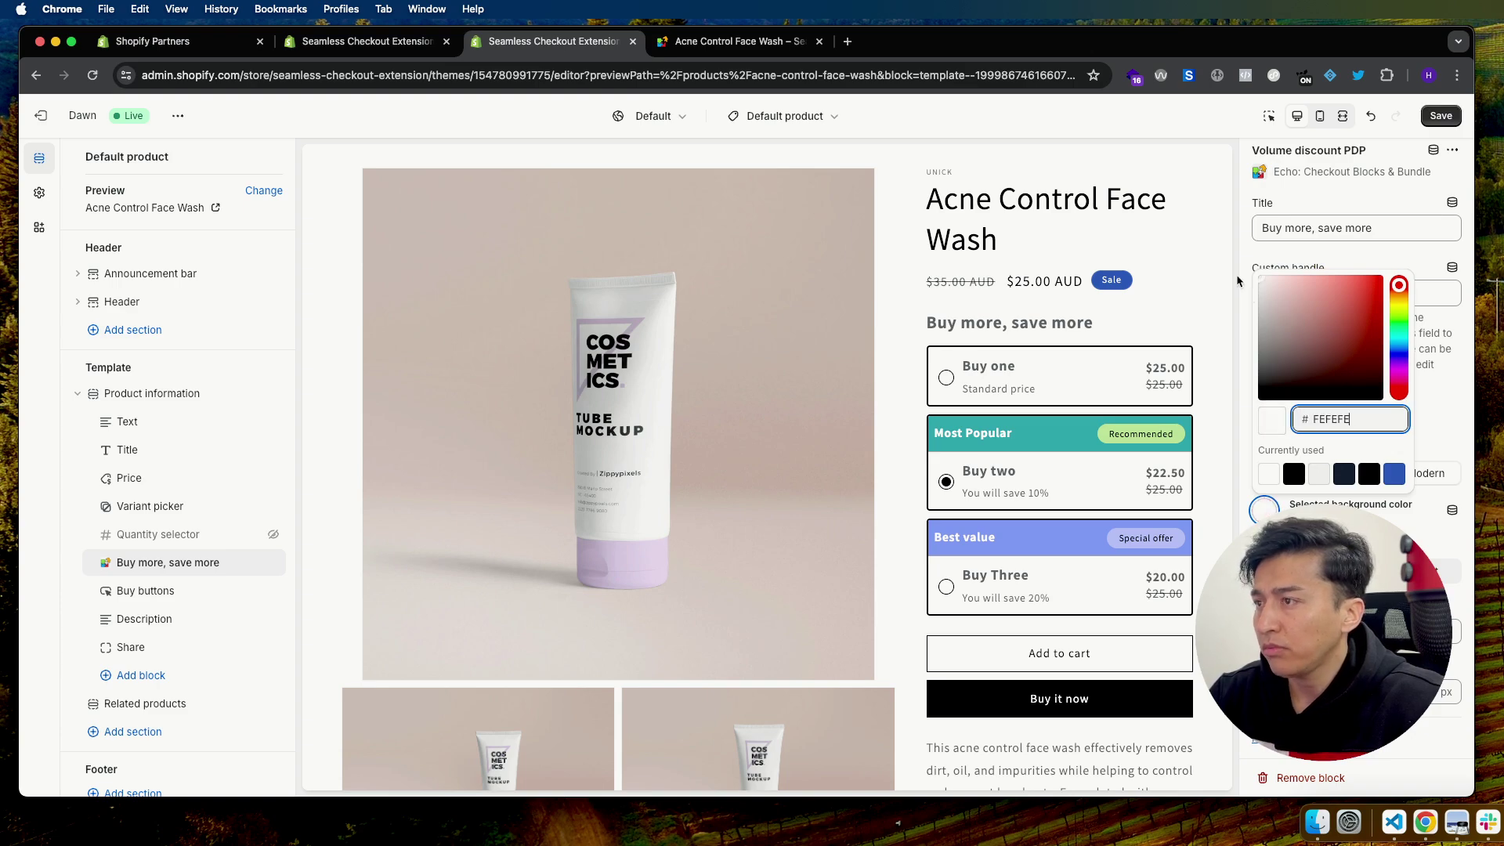
Finalize the selected background colour as FEFEFE and save the theme
left_click(1206, 361)
left_click(1263, 511)
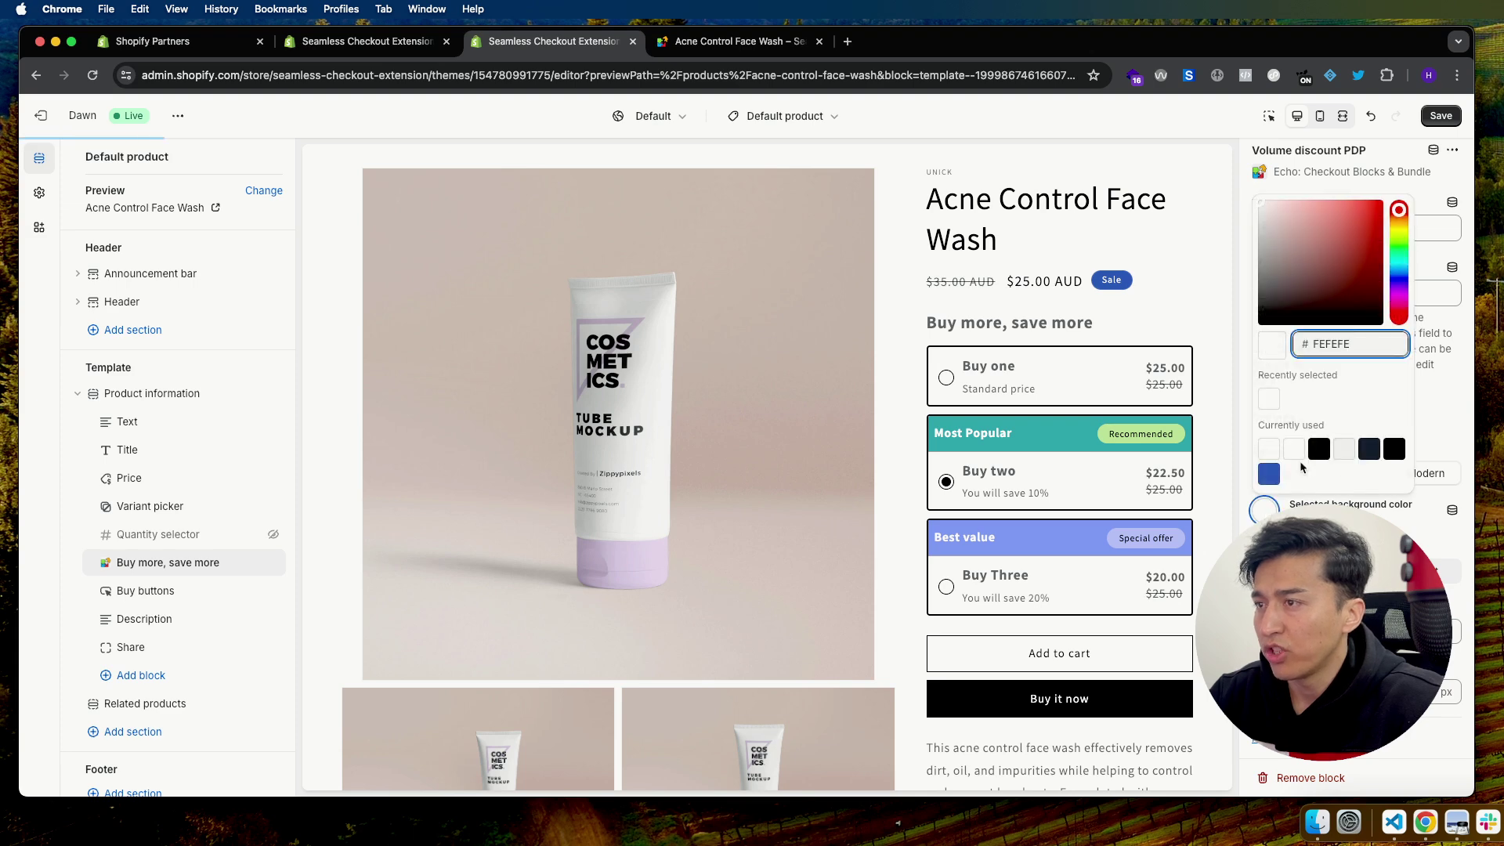
left_click(1060, 477)
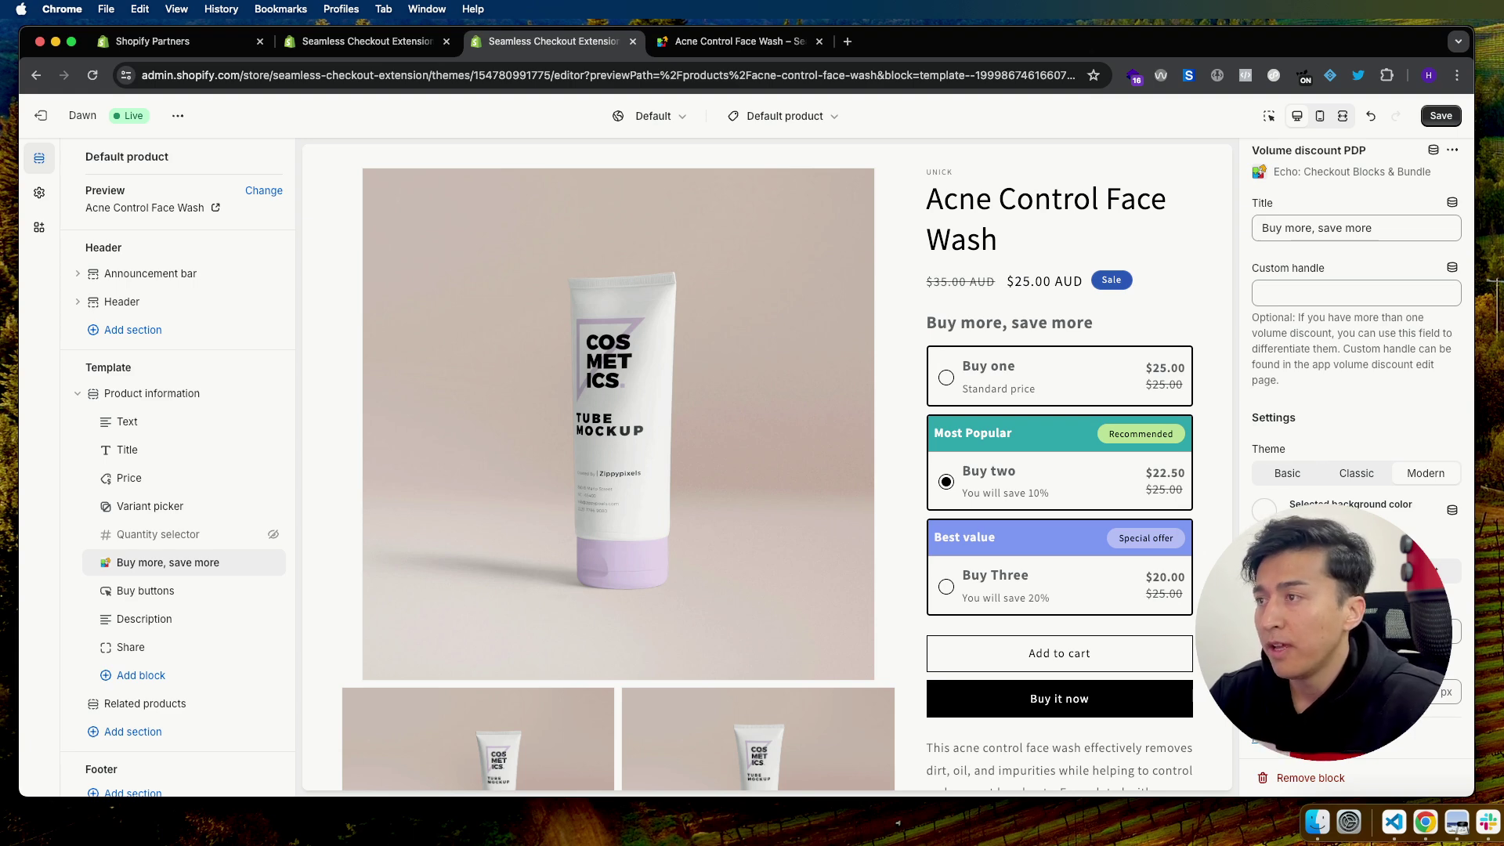
left_click(1265, 295)
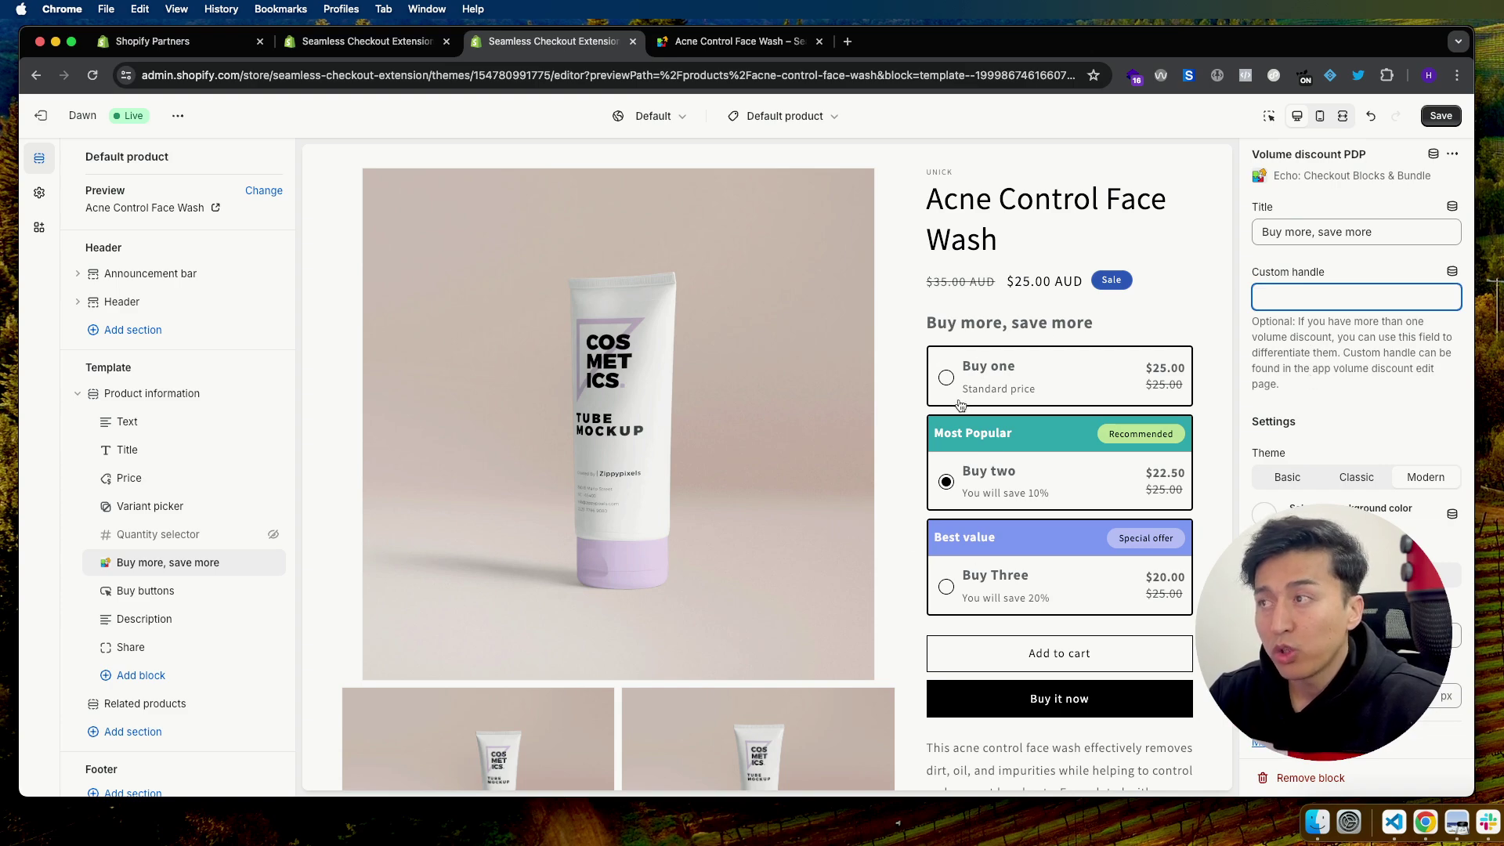
left_click(1441, 116)
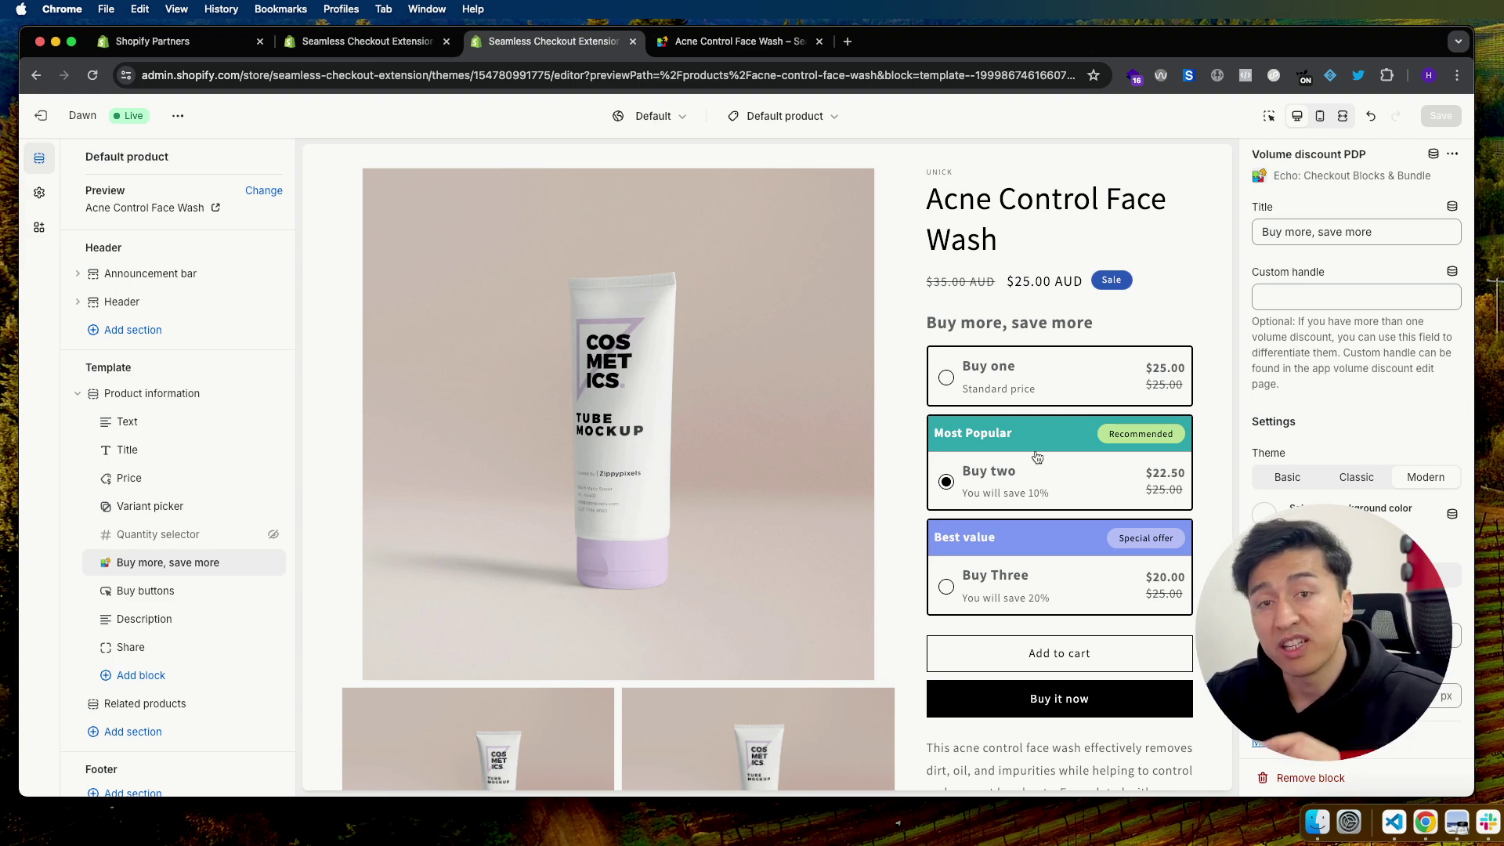
Click Update on the existing volume discount, then add a new Volume Discount function
left_click(383, 43)
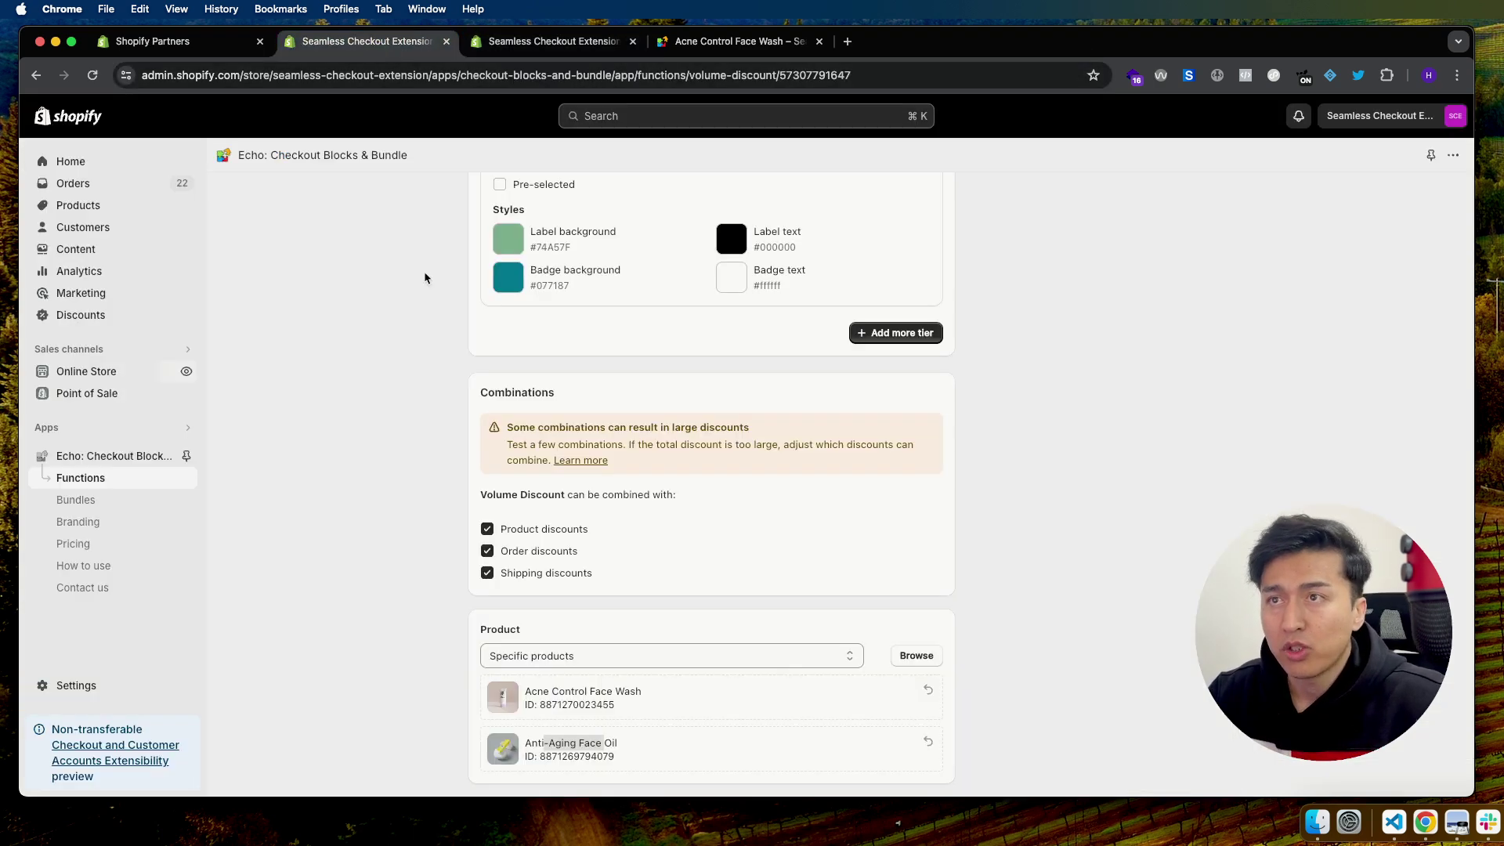
scroll(494, 235, "up", 15)
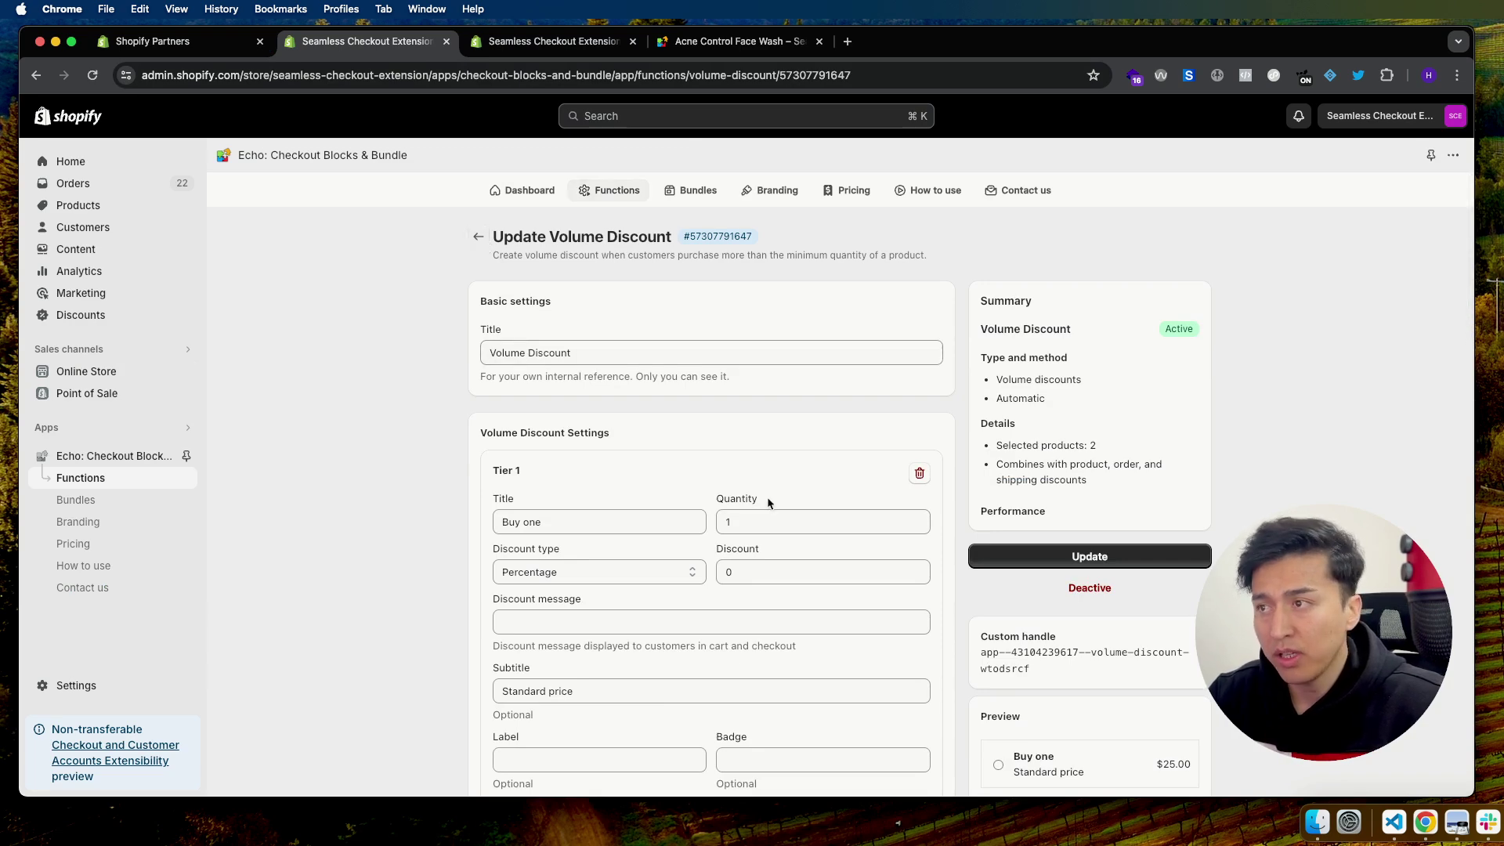
left_click(1042, 556)
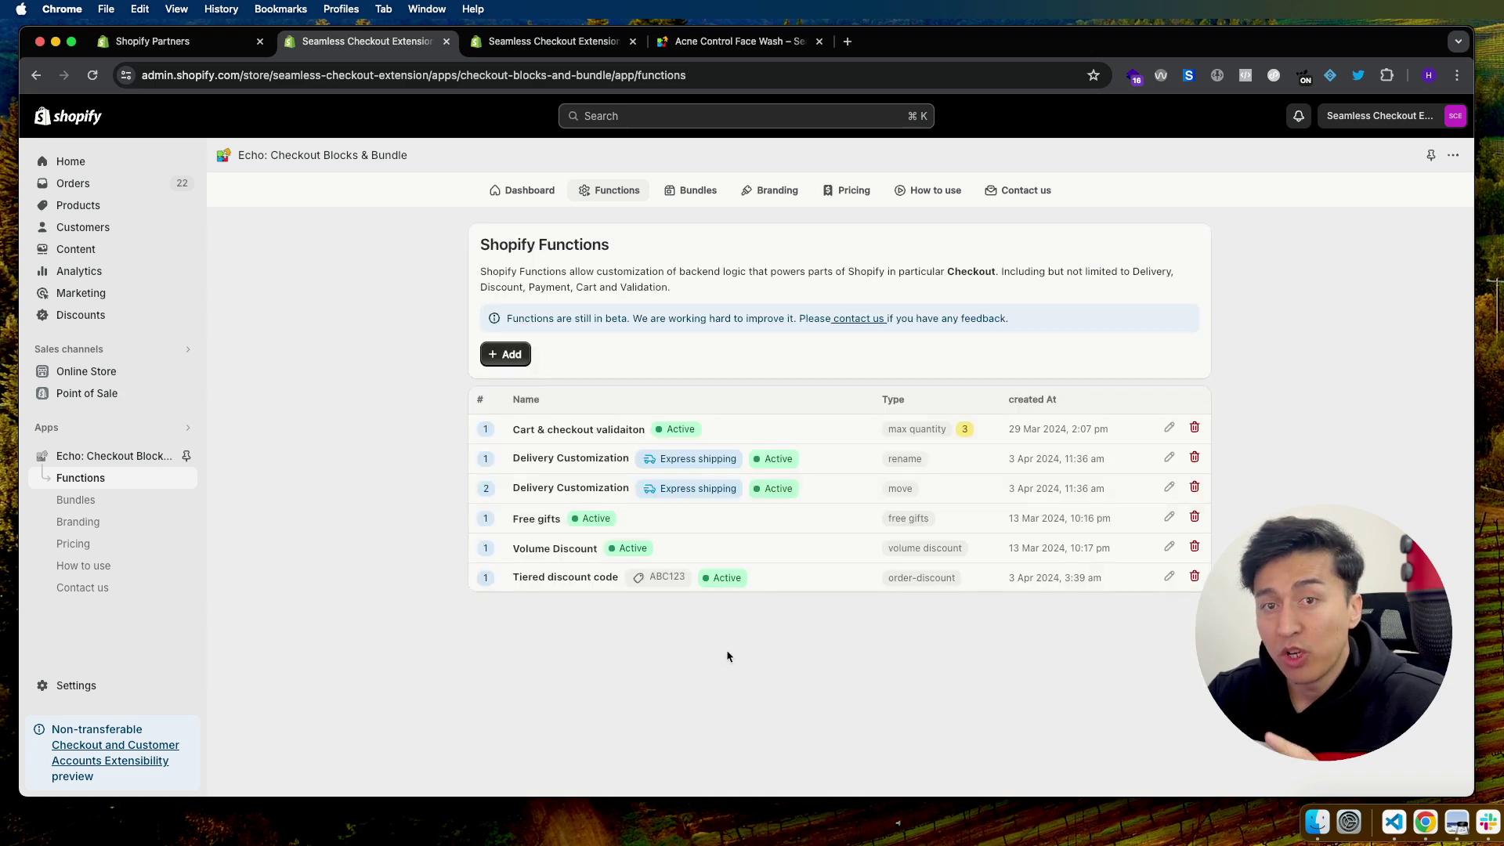
left_click(522, 362)
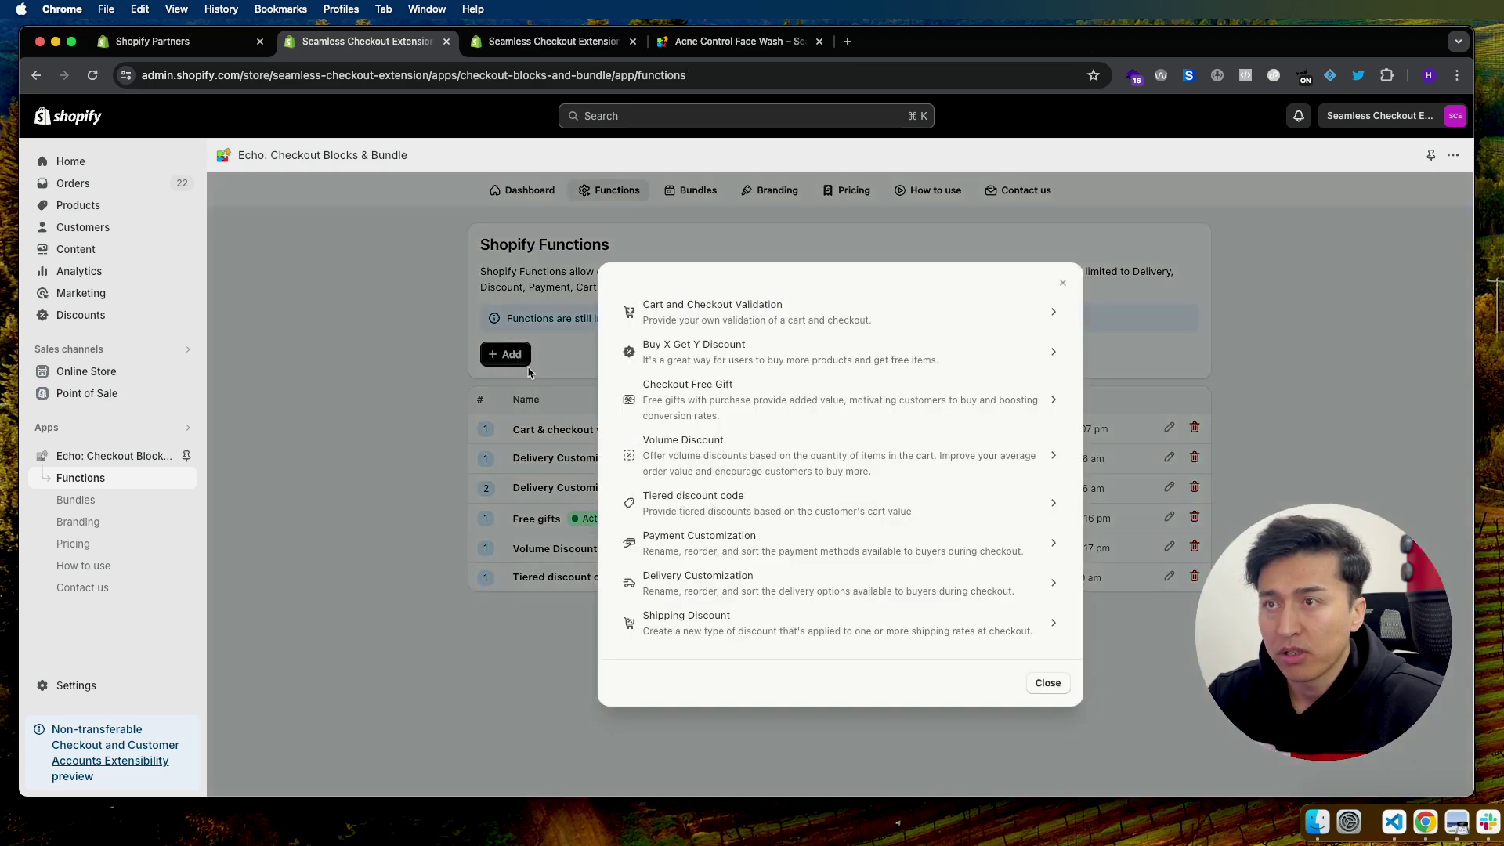
left_click(673, 469)
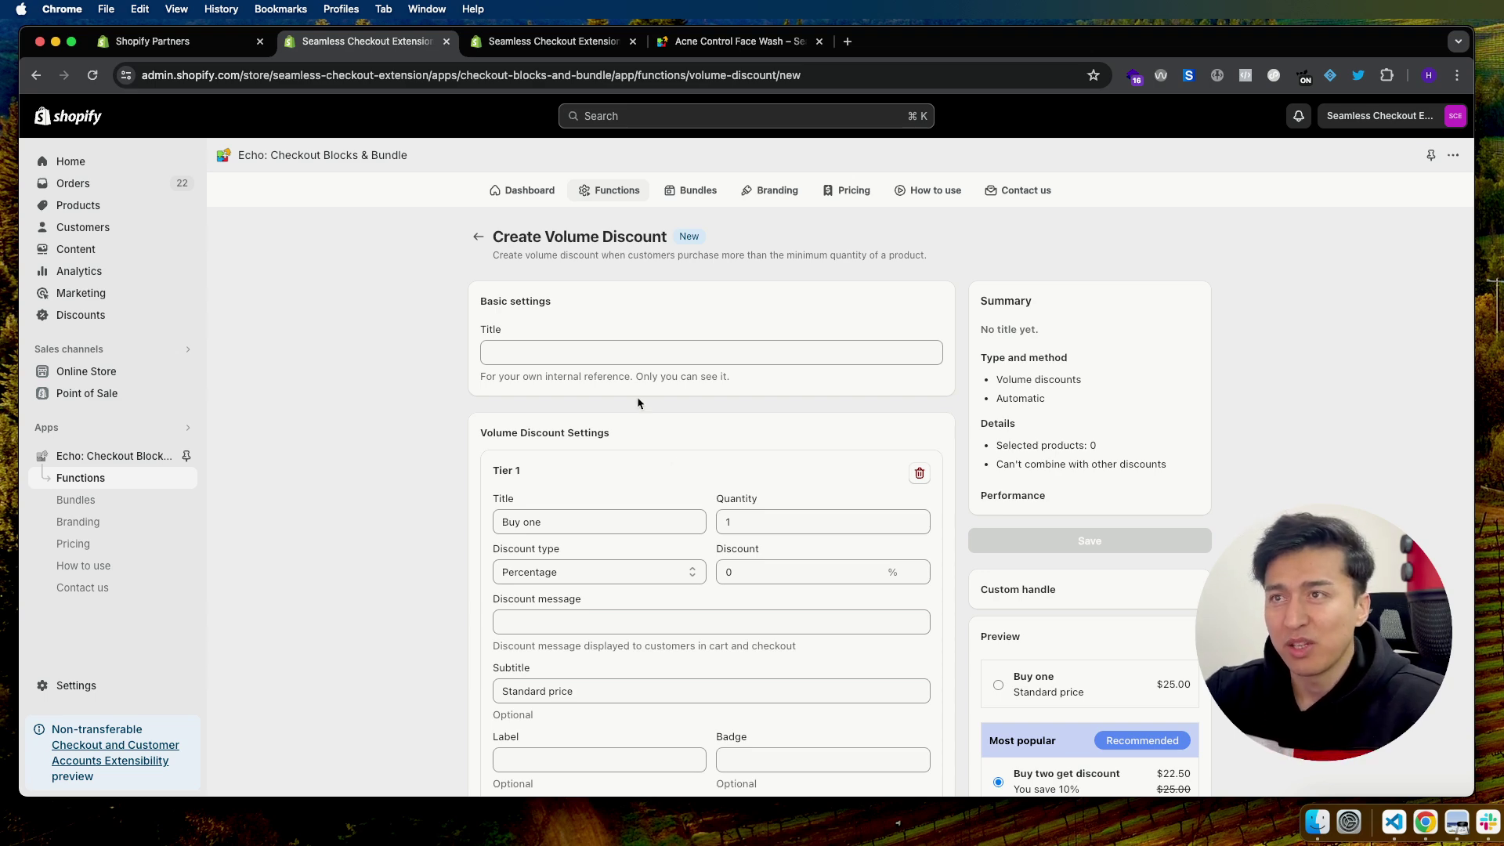
Title the new discount 'Second volume discount'
left_click(609, 352)
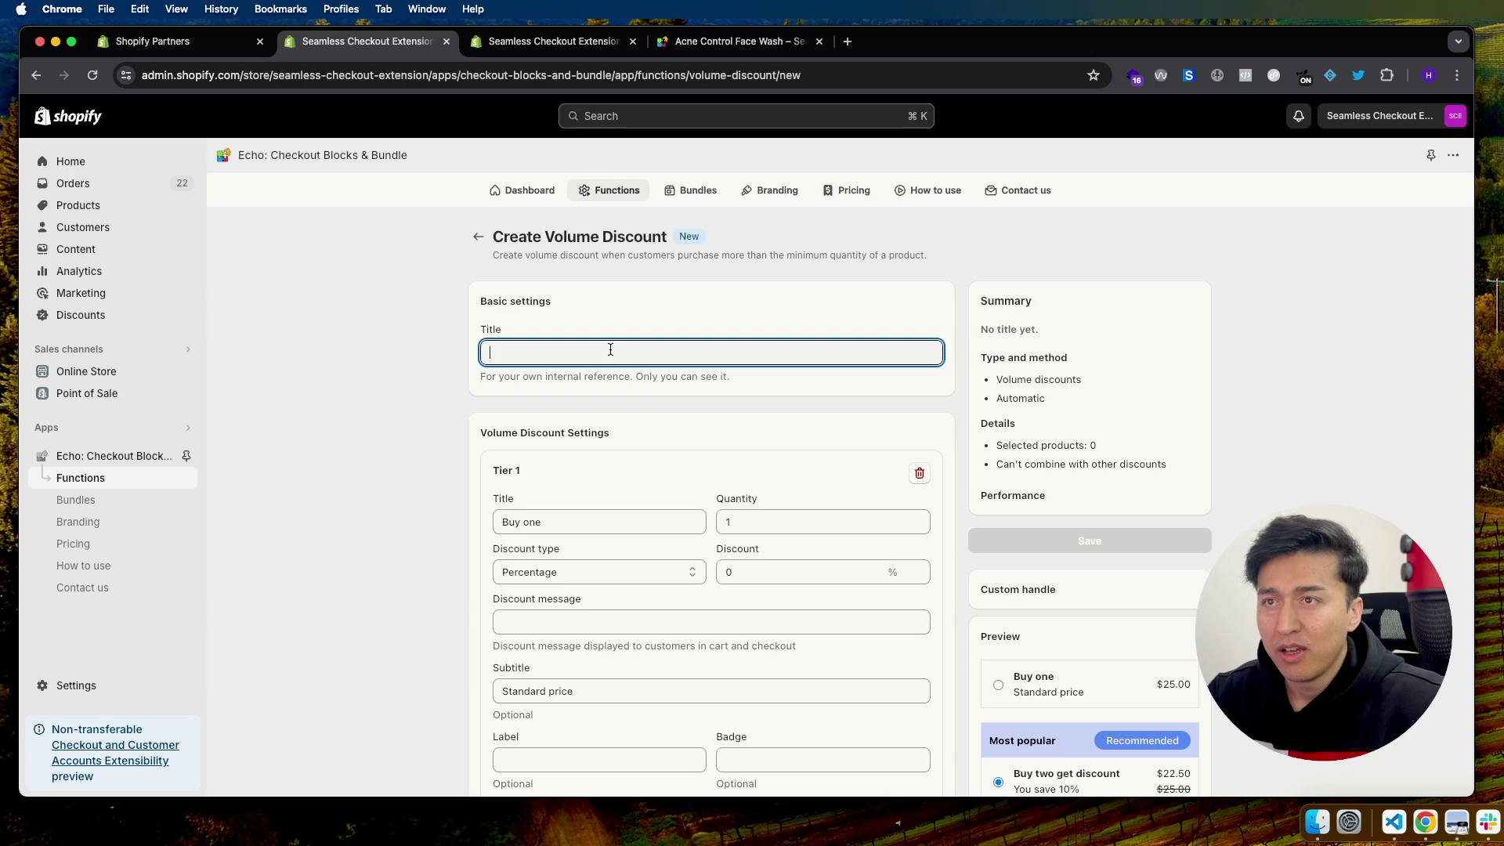
type("Second ")
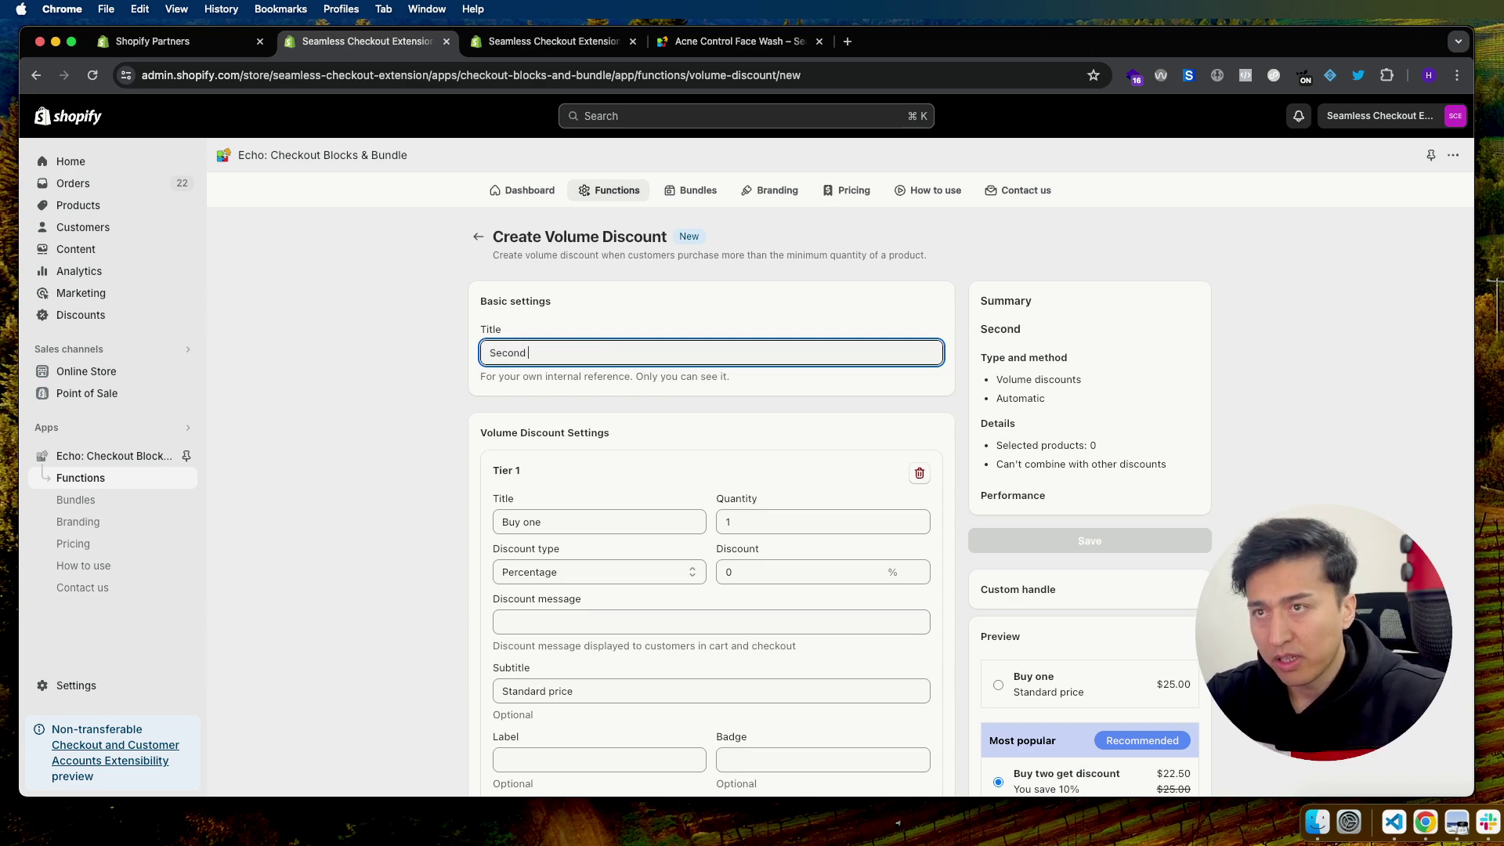
type("volume discount")
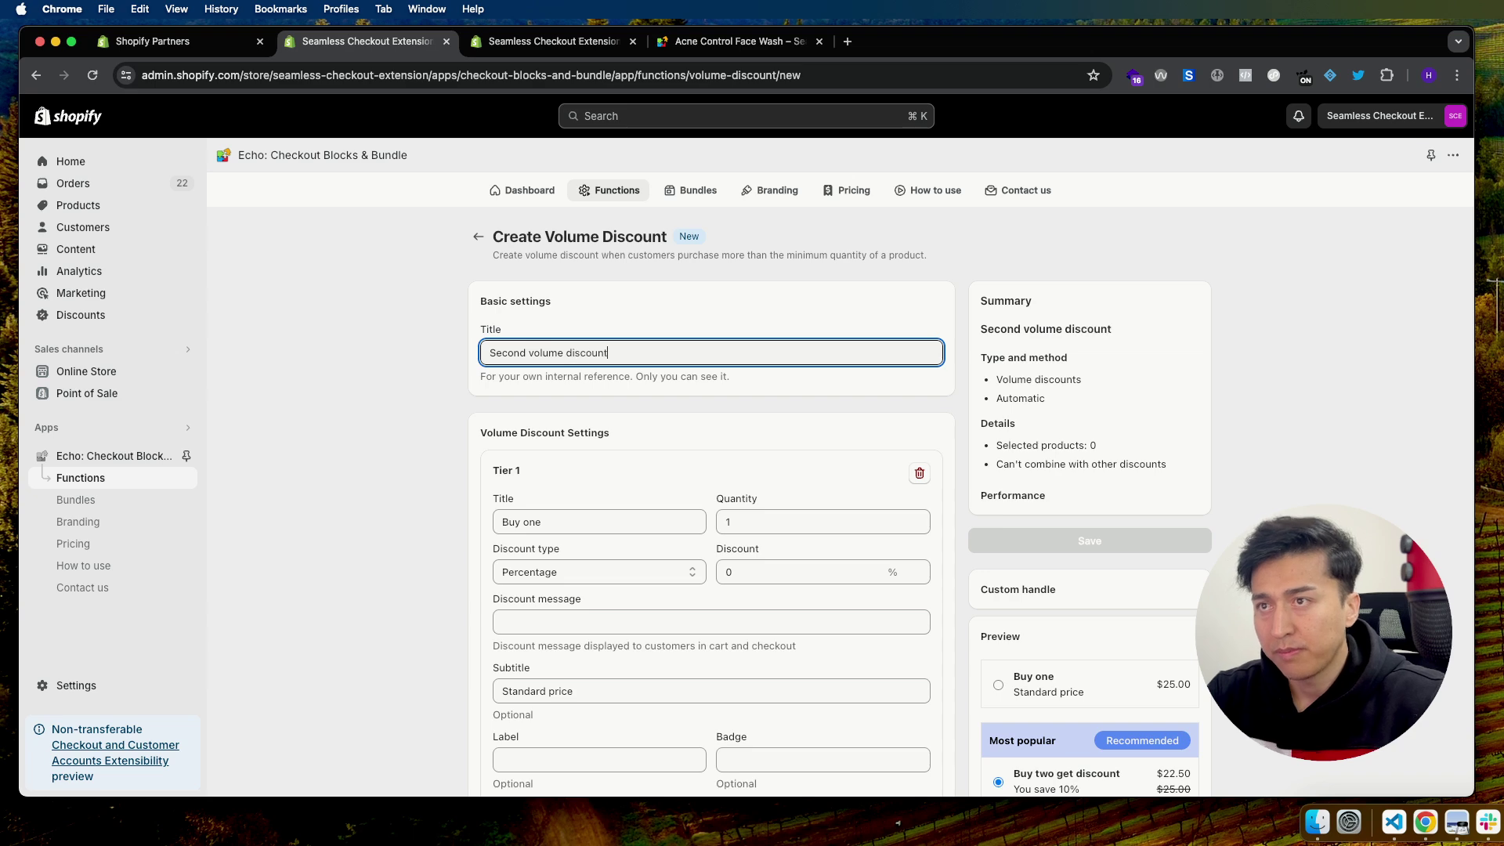
scroll(610, 495, "down", 5)
scroll(610, 495, "down", 8)
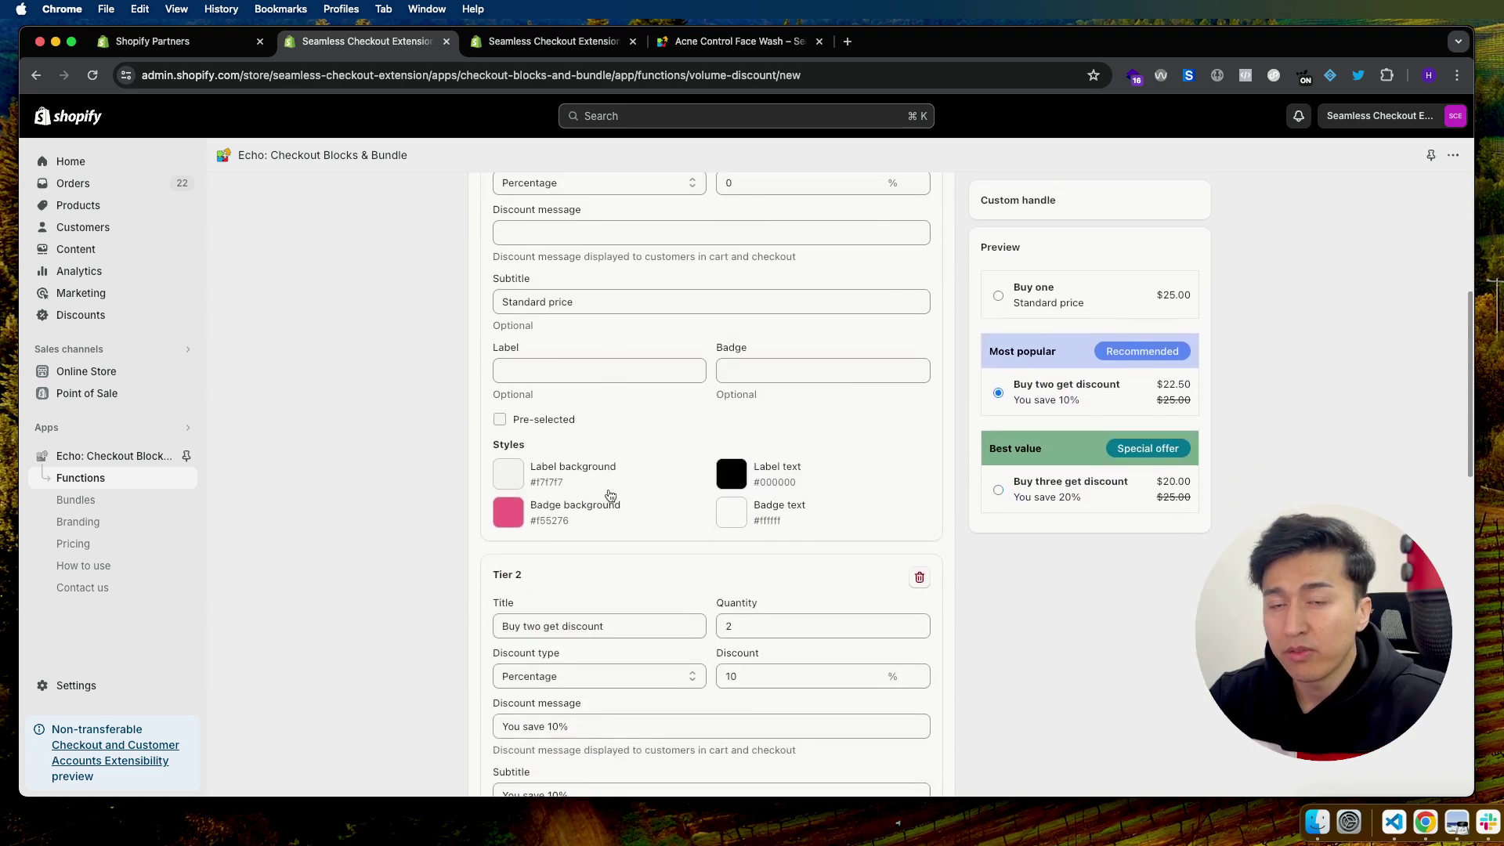
scroll(610, 495, "down", 1)
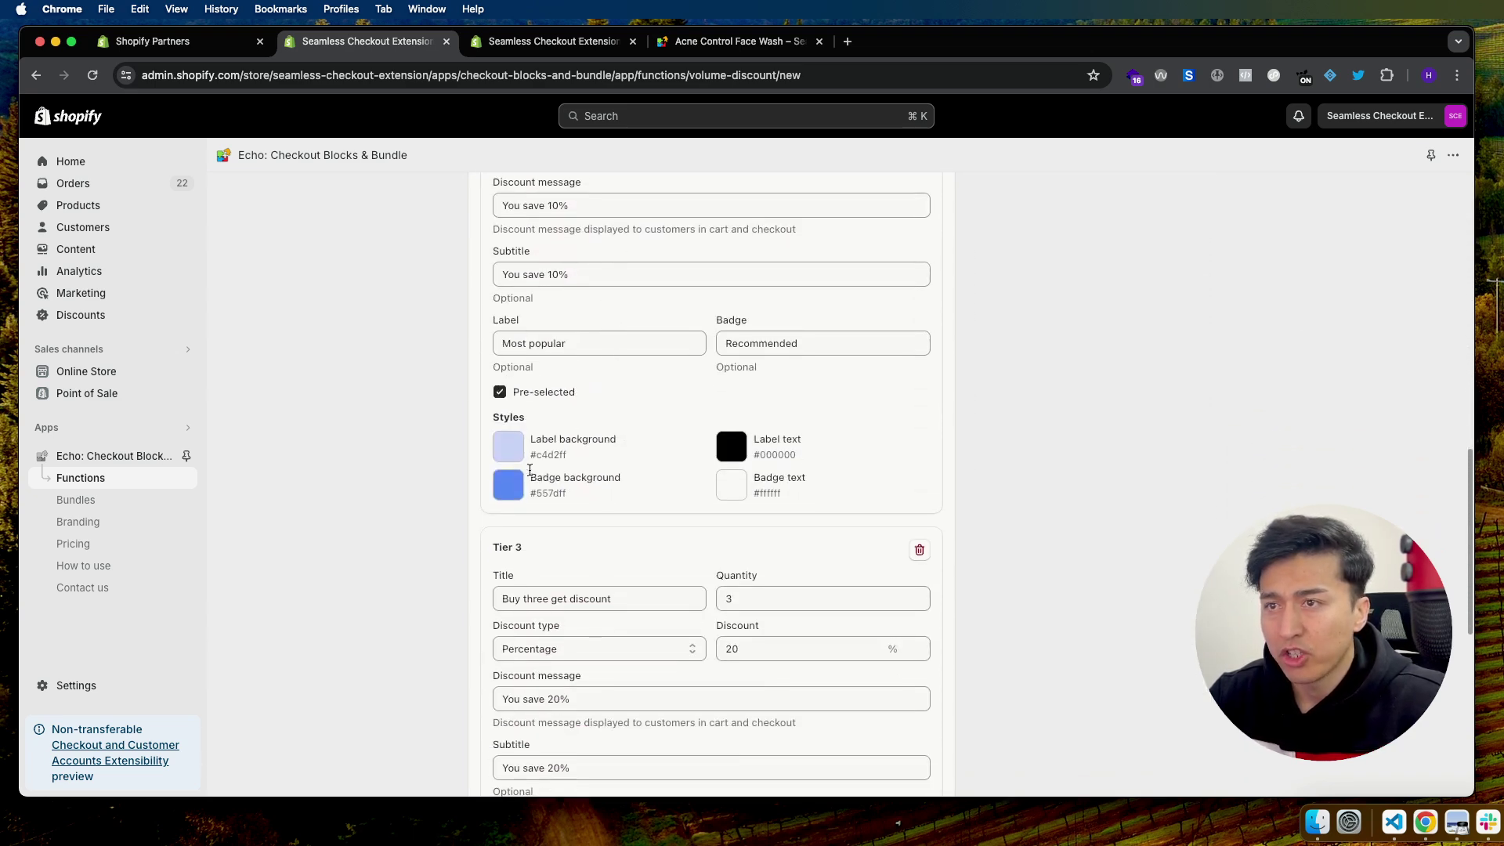
Set Tier 2's label background to #c0c4ff and badge background to #6178f9
left_click(506, 453)
left_click(568, 524)
left_click_drag(568, 527, 532, 527)
left_click_drag(653, 573, 535, 487)
left_click(509, 483)
left_click_drag(654, 636, 652, 624)
left_click_drag(630, 552, 589, 553)
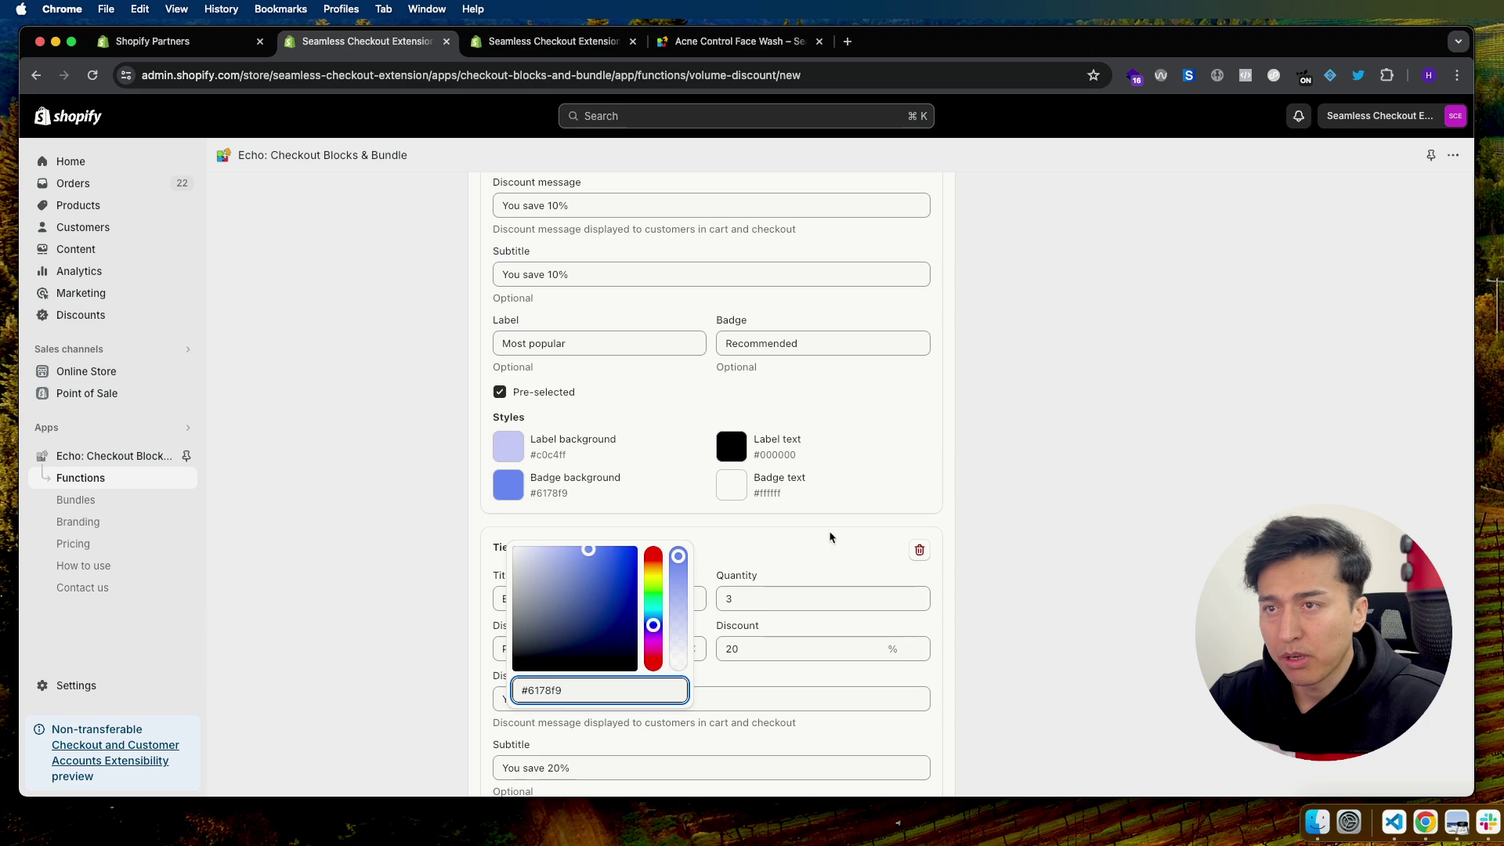
Set Tier 3's badge background to magenta #f433ac
left_click(1113, 536)
scroll(1111, 564, "down", 6)
scroll(661, 554, "up", 2)
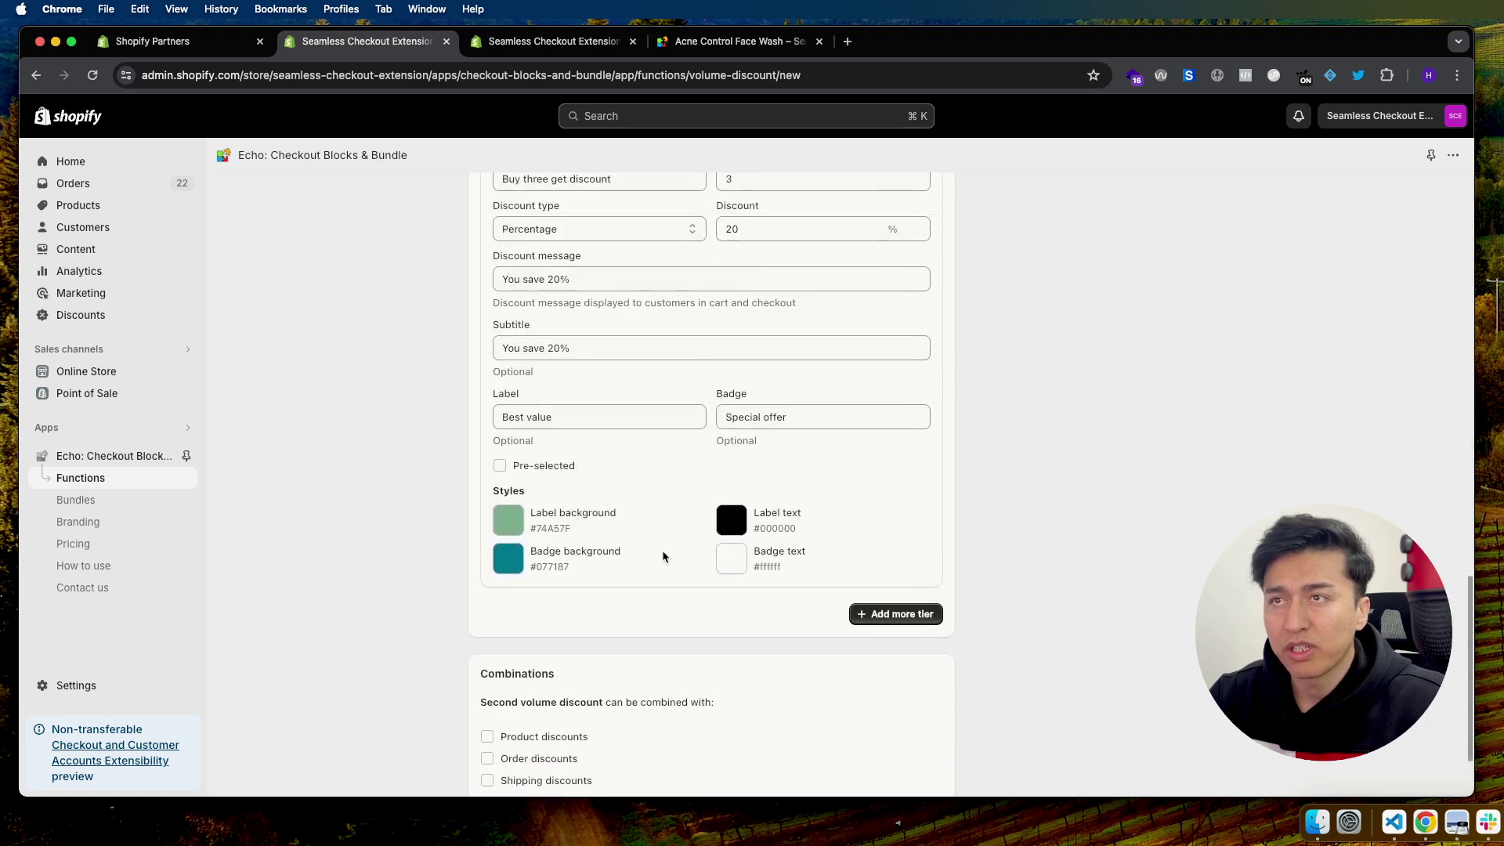
left_click(533, 562)
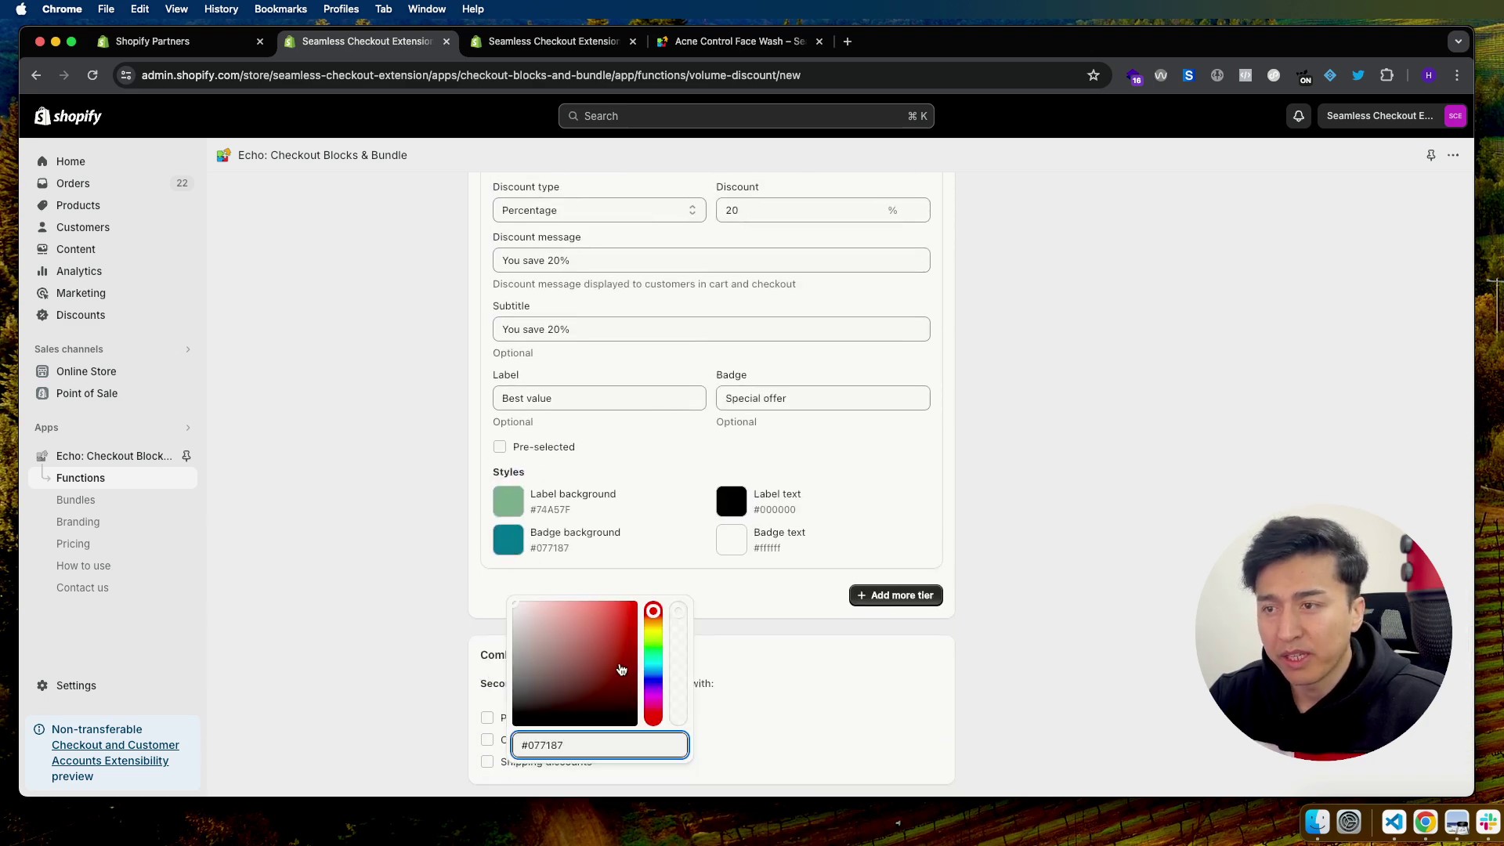
left_click(654, 703)
left_click_drag(630, 615, 612, 624)
left_click_drag(649, 697, 636, 710)
left_click_drag(601, 613, 610, 610)
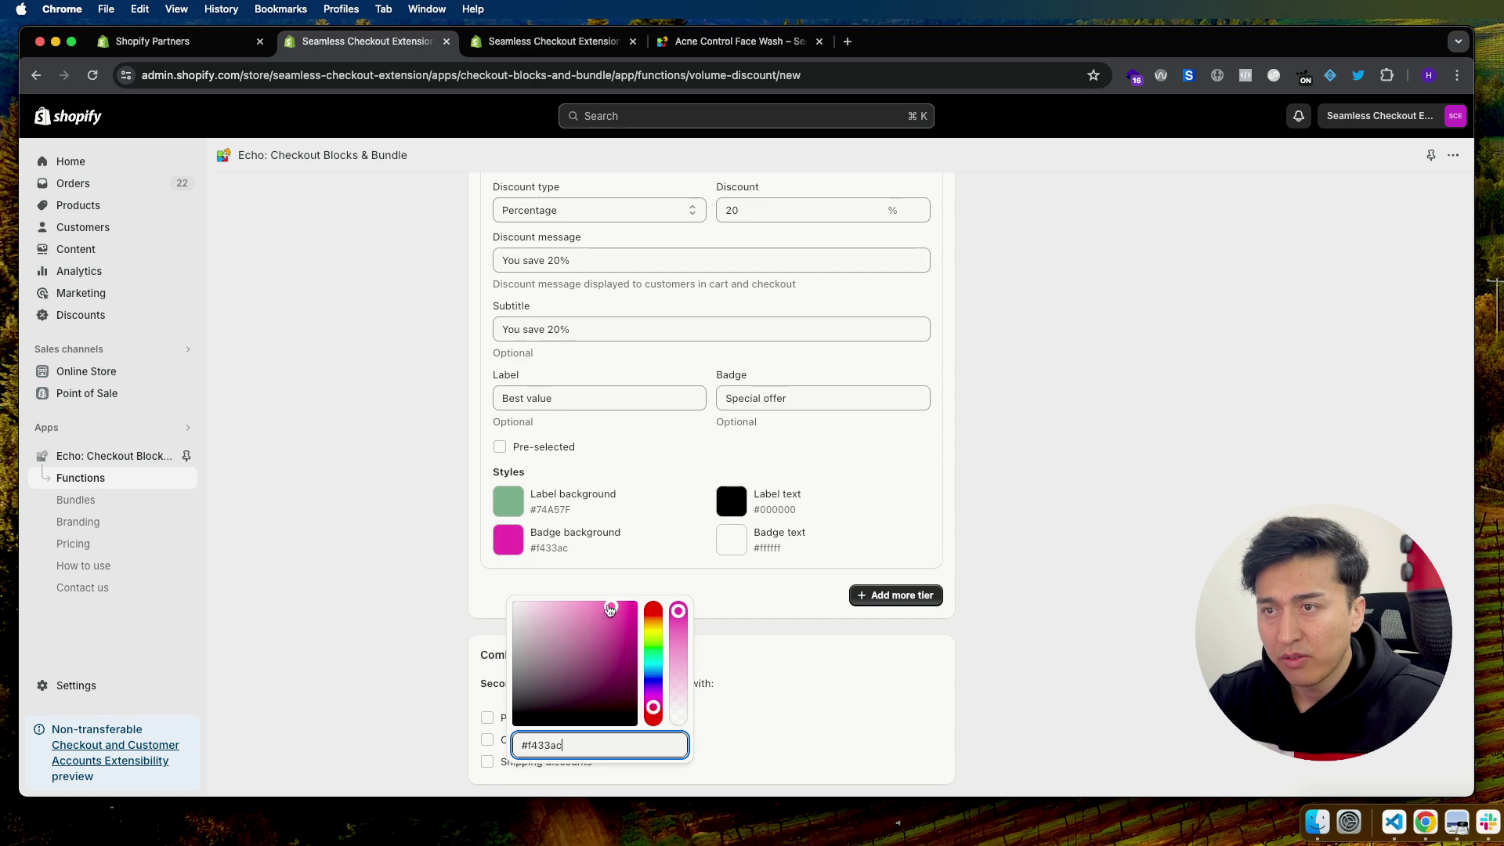
Set Tier 3's label background to pale pink #f5cfff
left_click(507, 502)
left_click(652, 657)
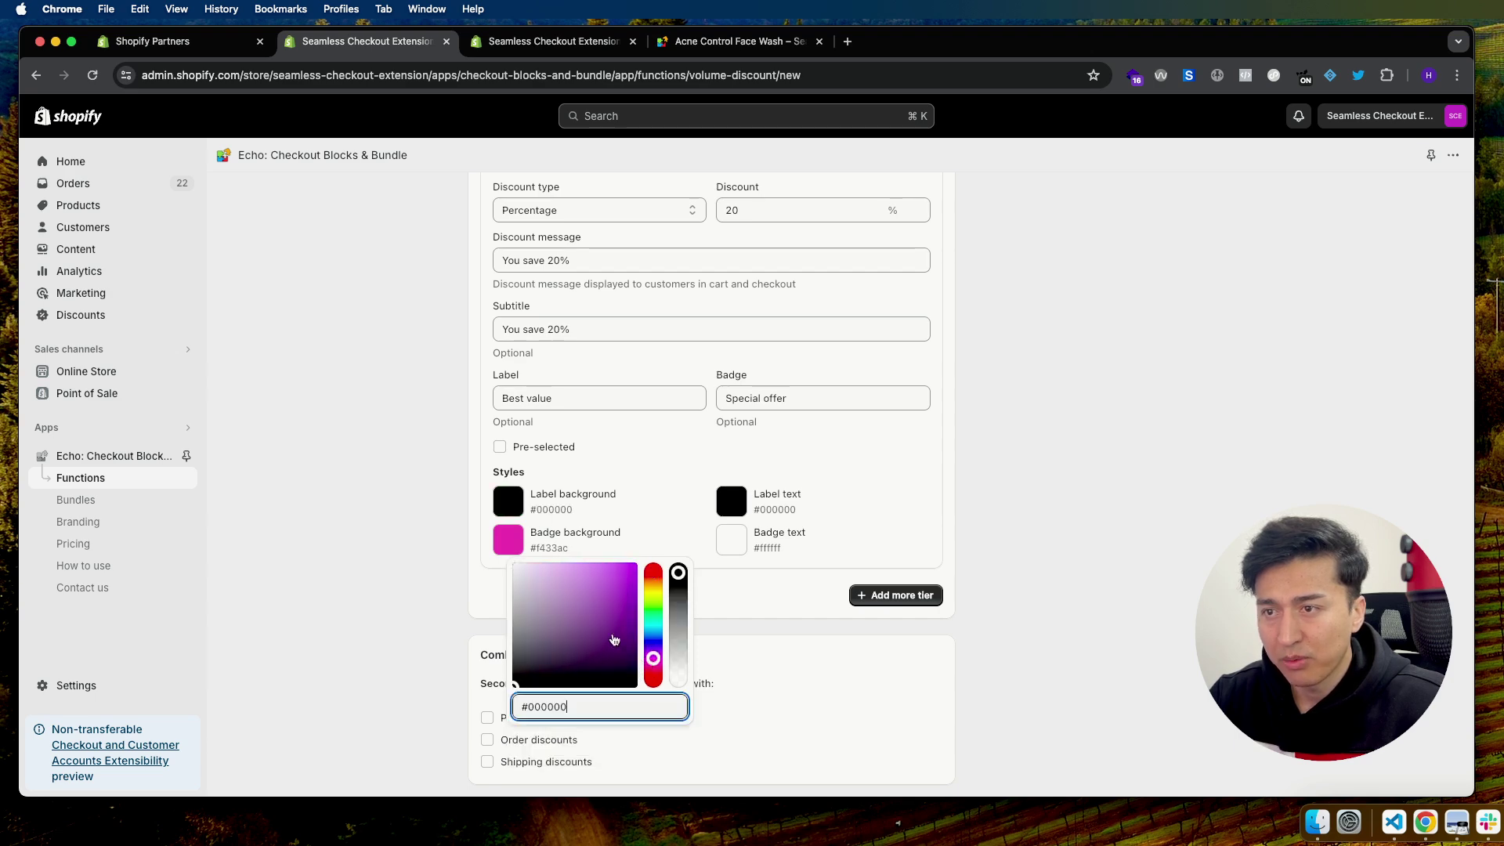
left_click_drag(614, 640, 539, 564)
left_click(1053, 549)
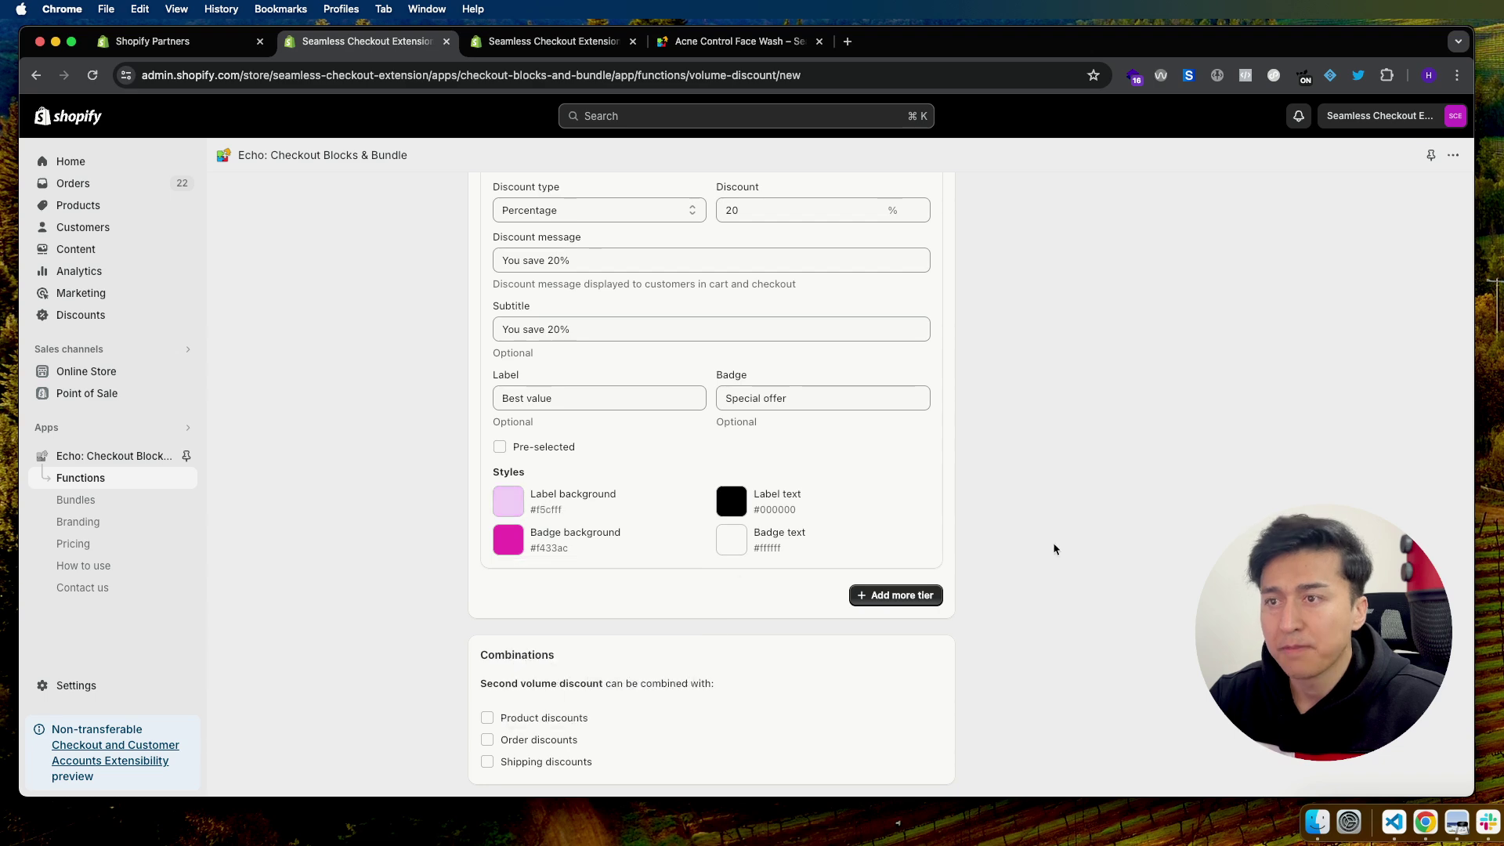
Allow the discount to combine with product and order discounts
scroll(1053, 549, "down", 1)
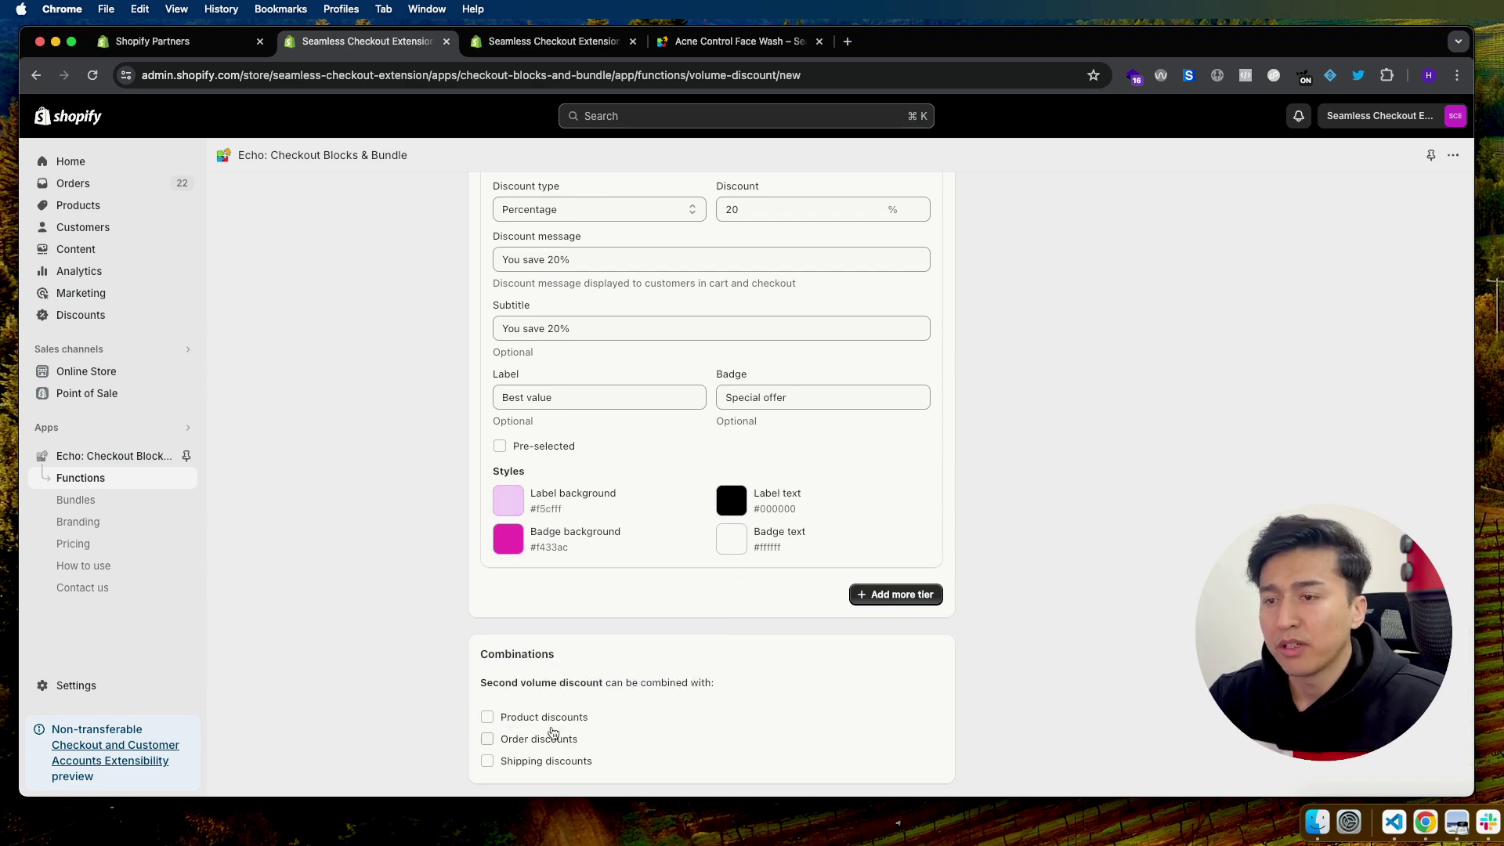
left_click(551, 717)
left_click(541, 738)
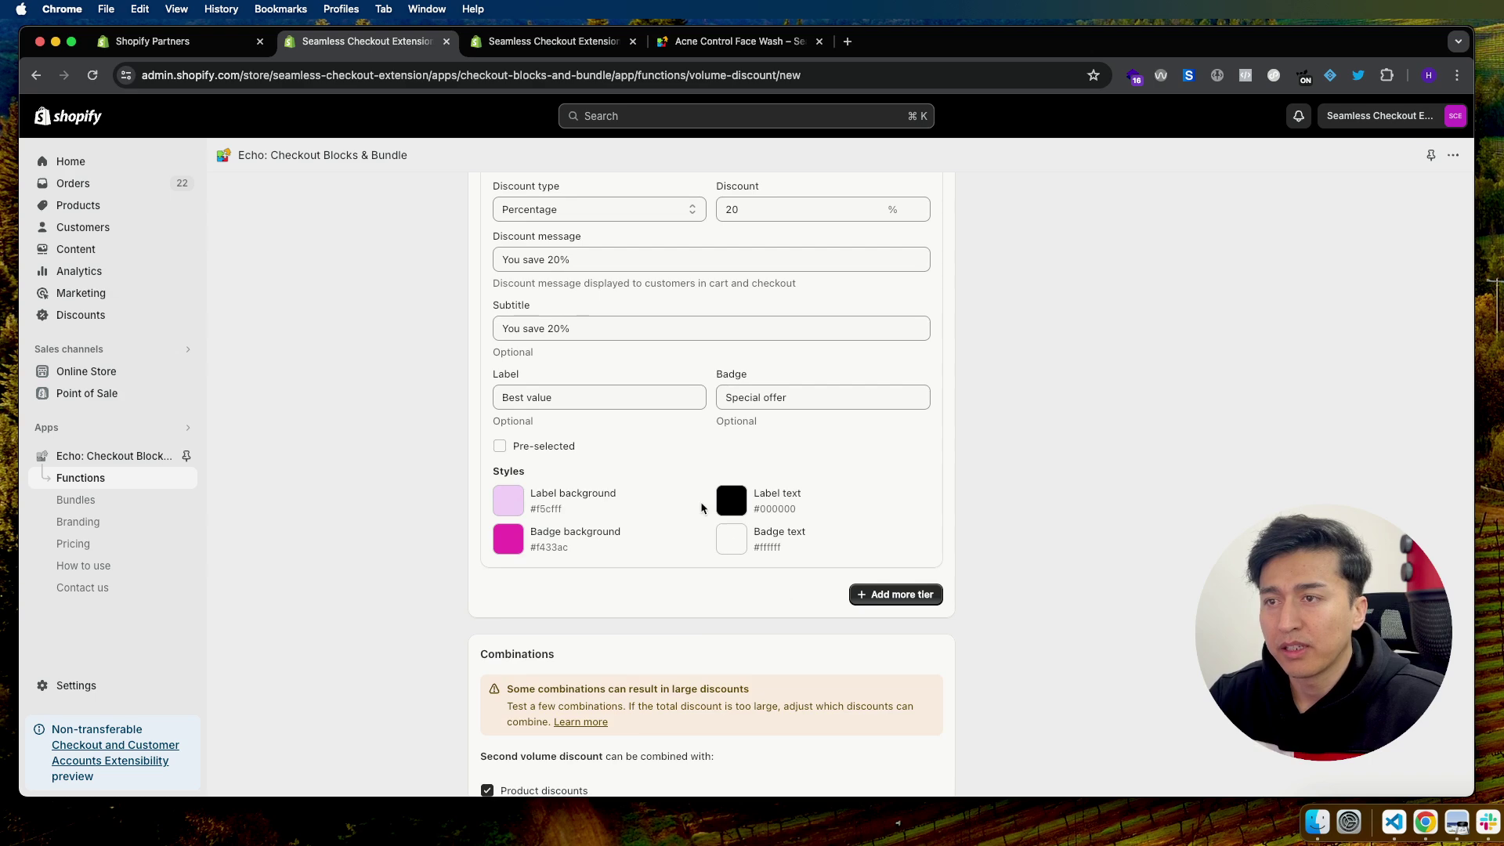
Allow combining with shipping discounts and select Firming Face Cream as the only product
scroll(702, 508, "down", 3)
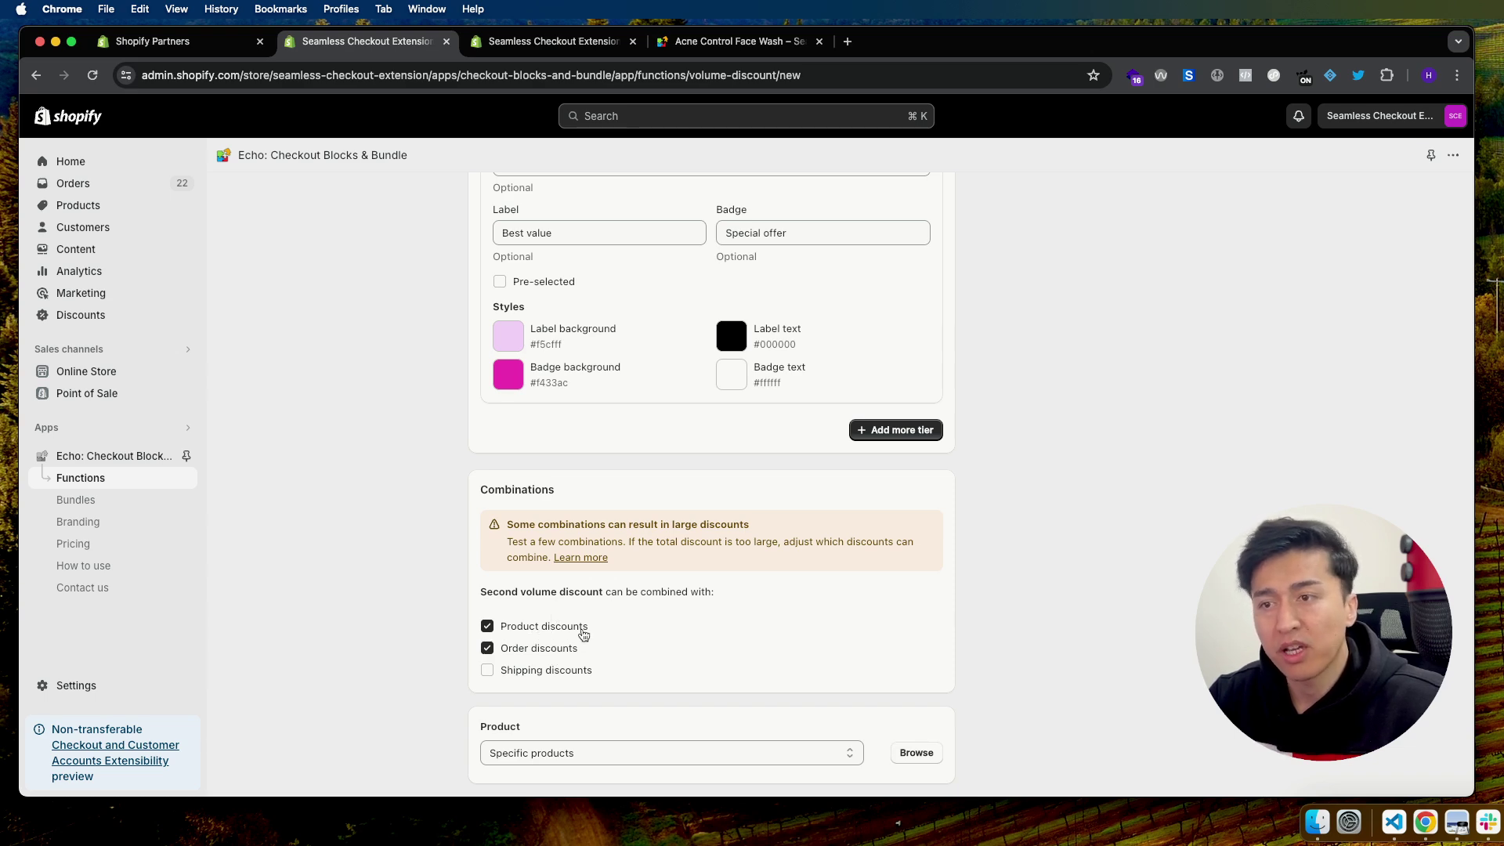
left_click(532, 673)
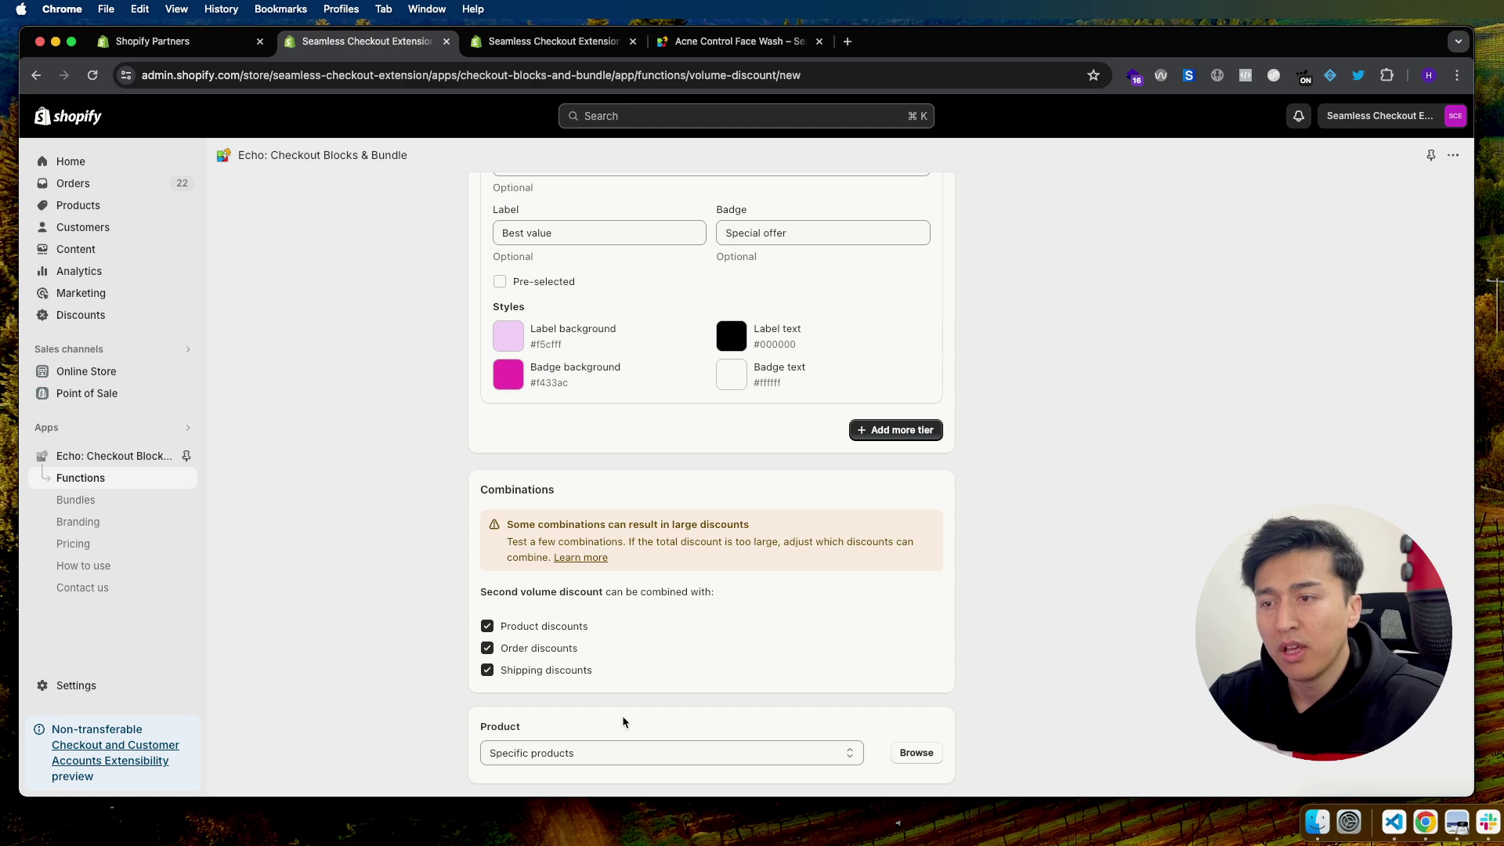
left_click(909, 755)
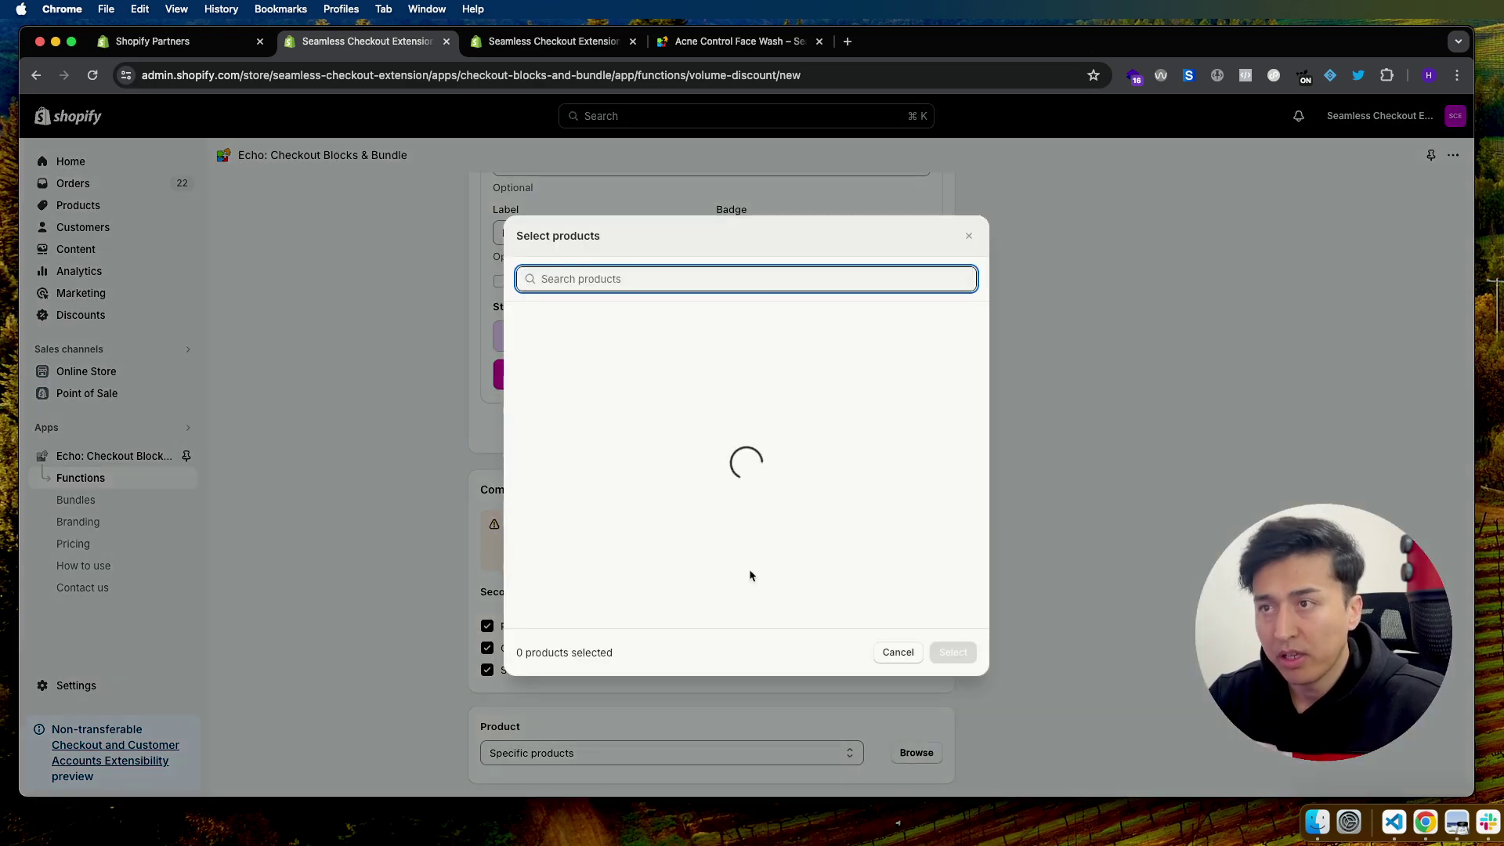
scroll(648, 503, "down", 3)
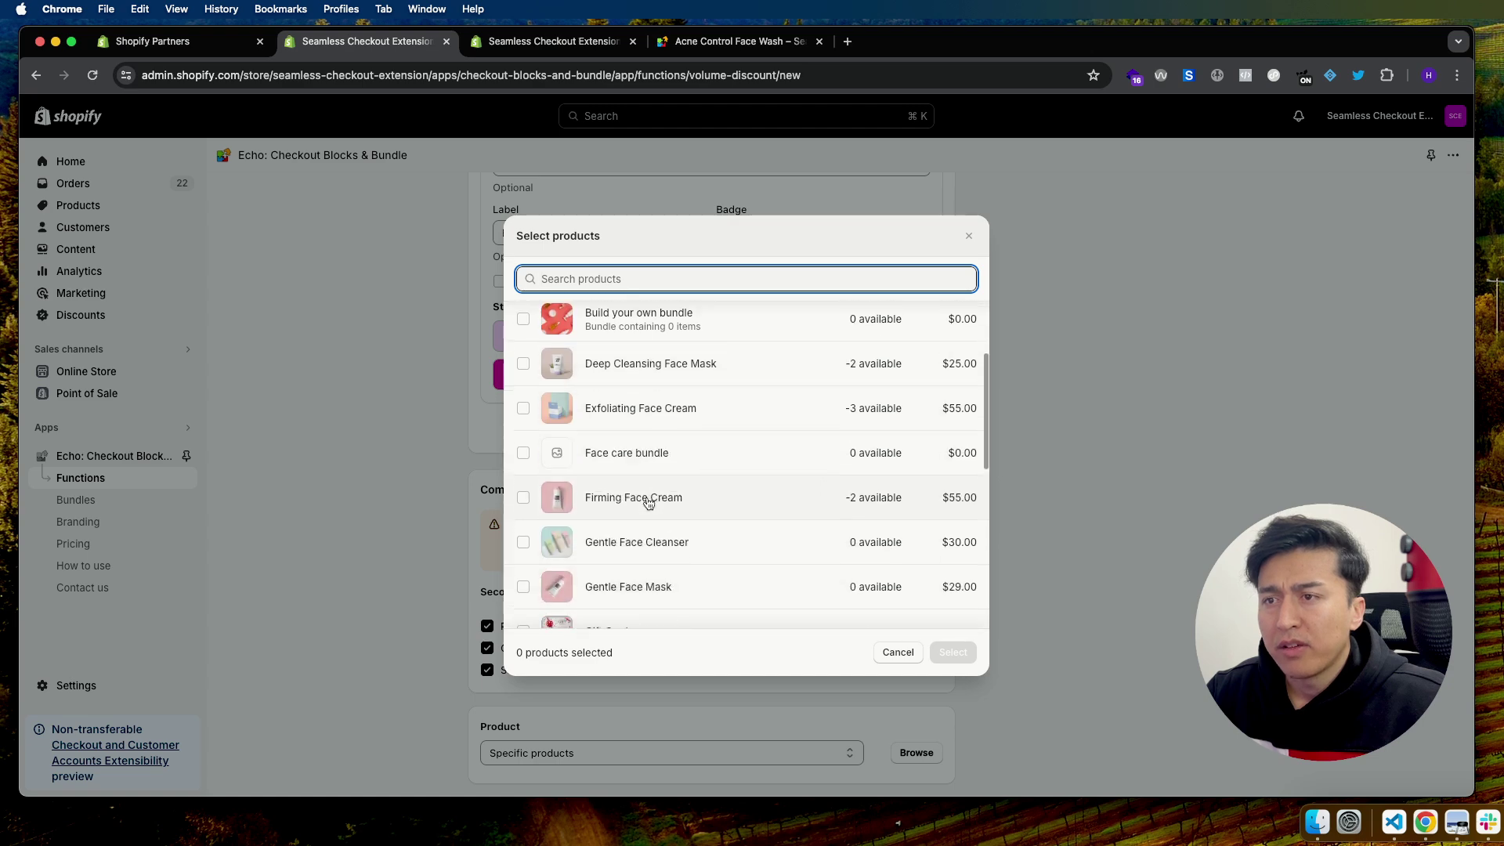
left_click(639, 501)
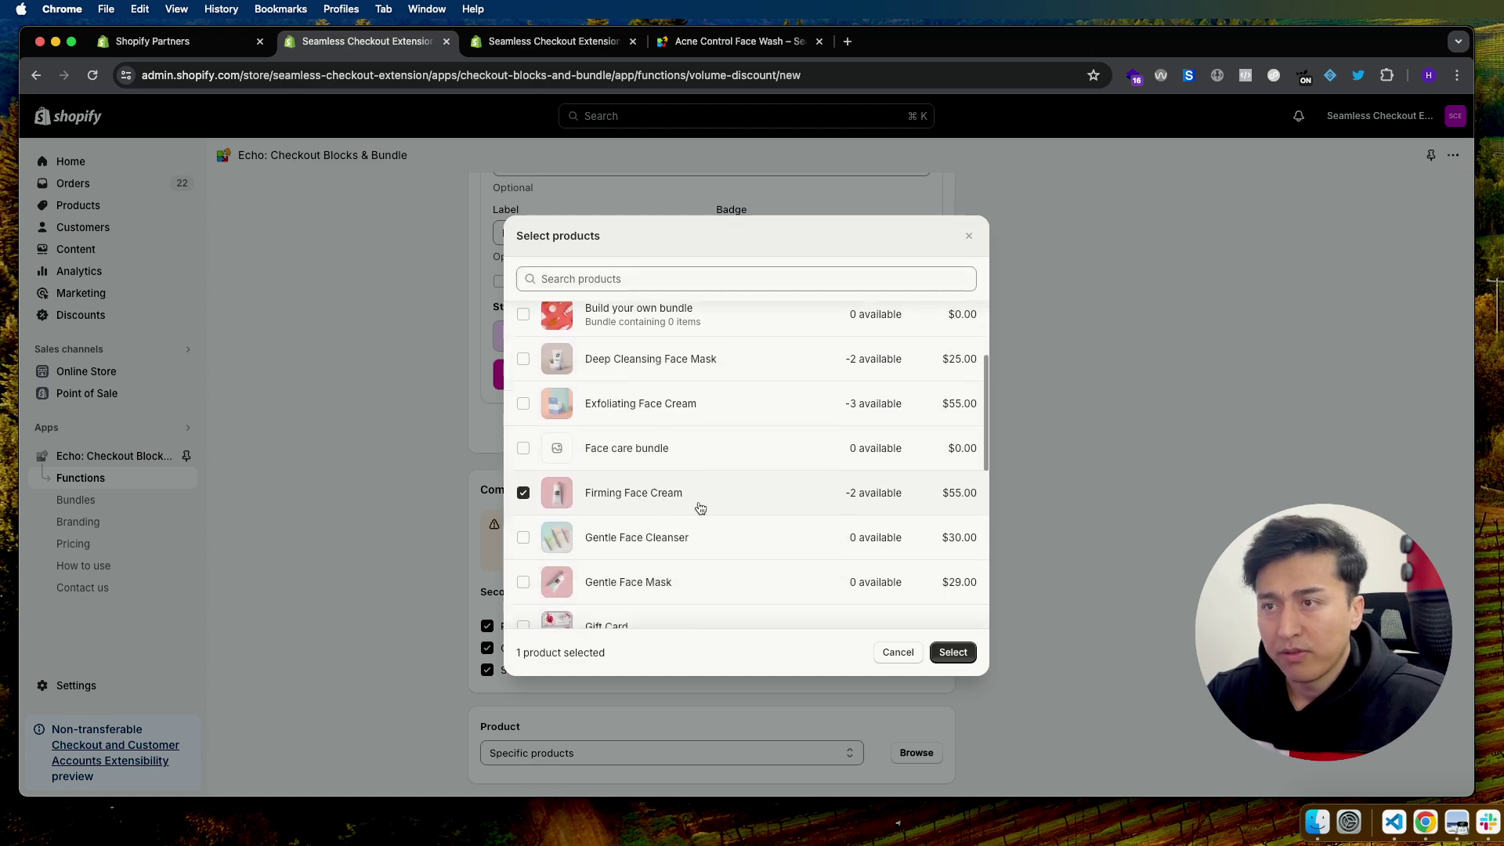
scroll(721, 509, "up", 1)
scroll(835, 540, "down", 1)
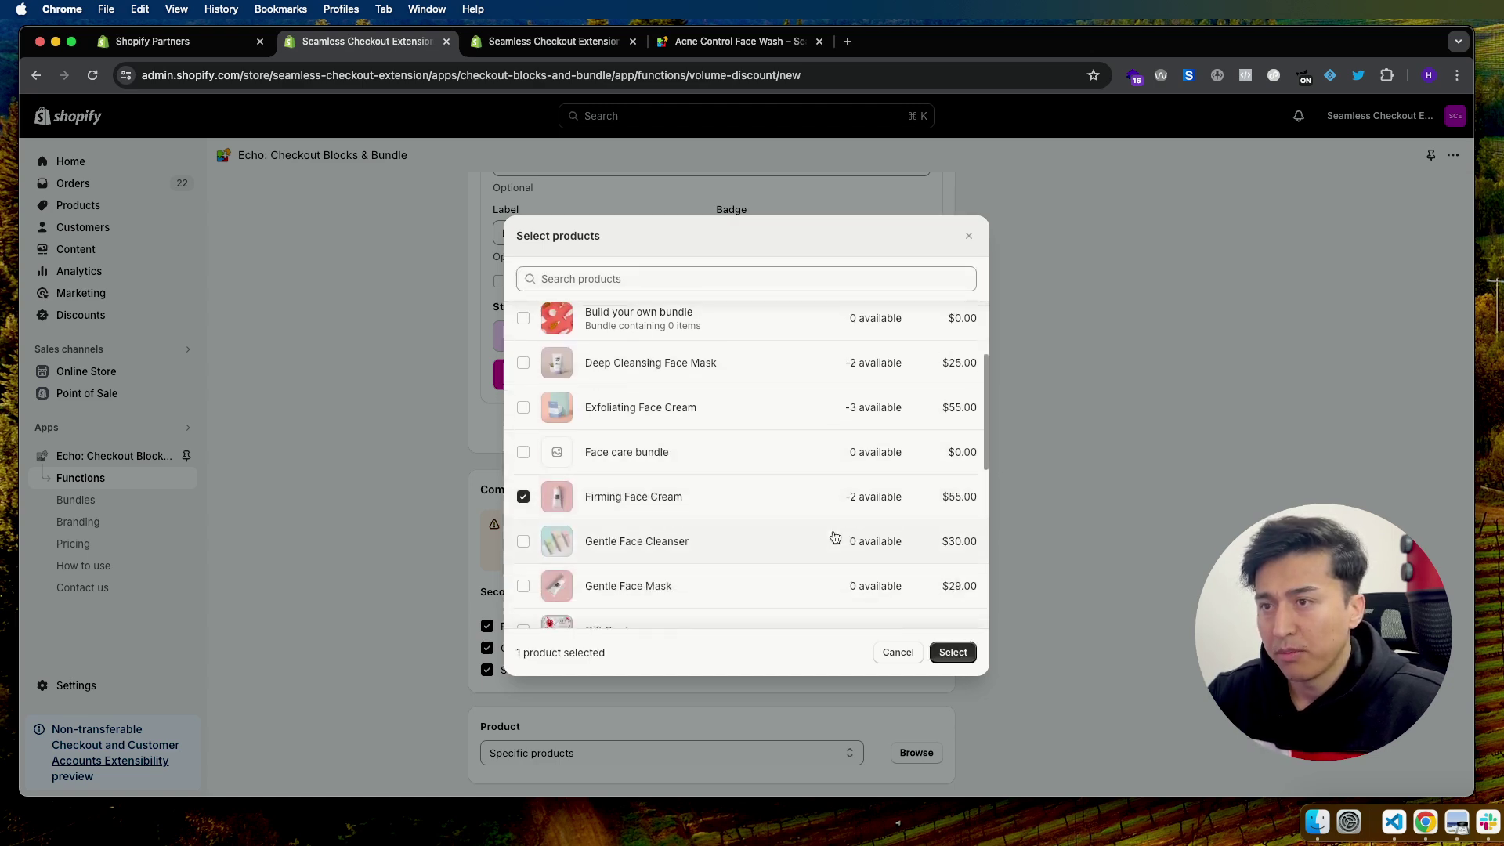
left_click(953, 652)
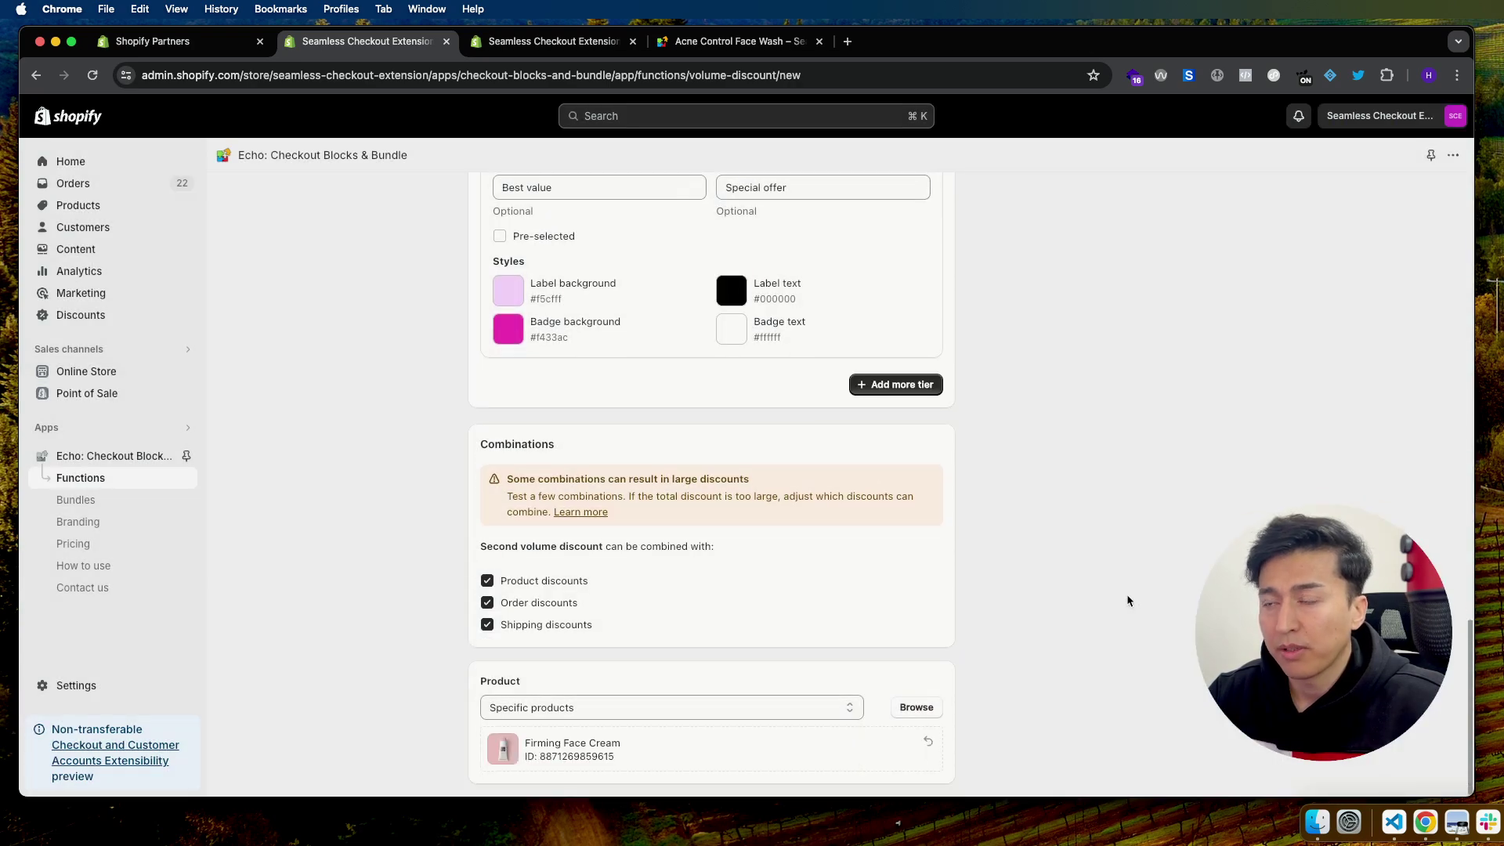
scroll(1128, 600, "up", 15)
Save the Second volume discount
scroll(1121, 513, "down", 4)
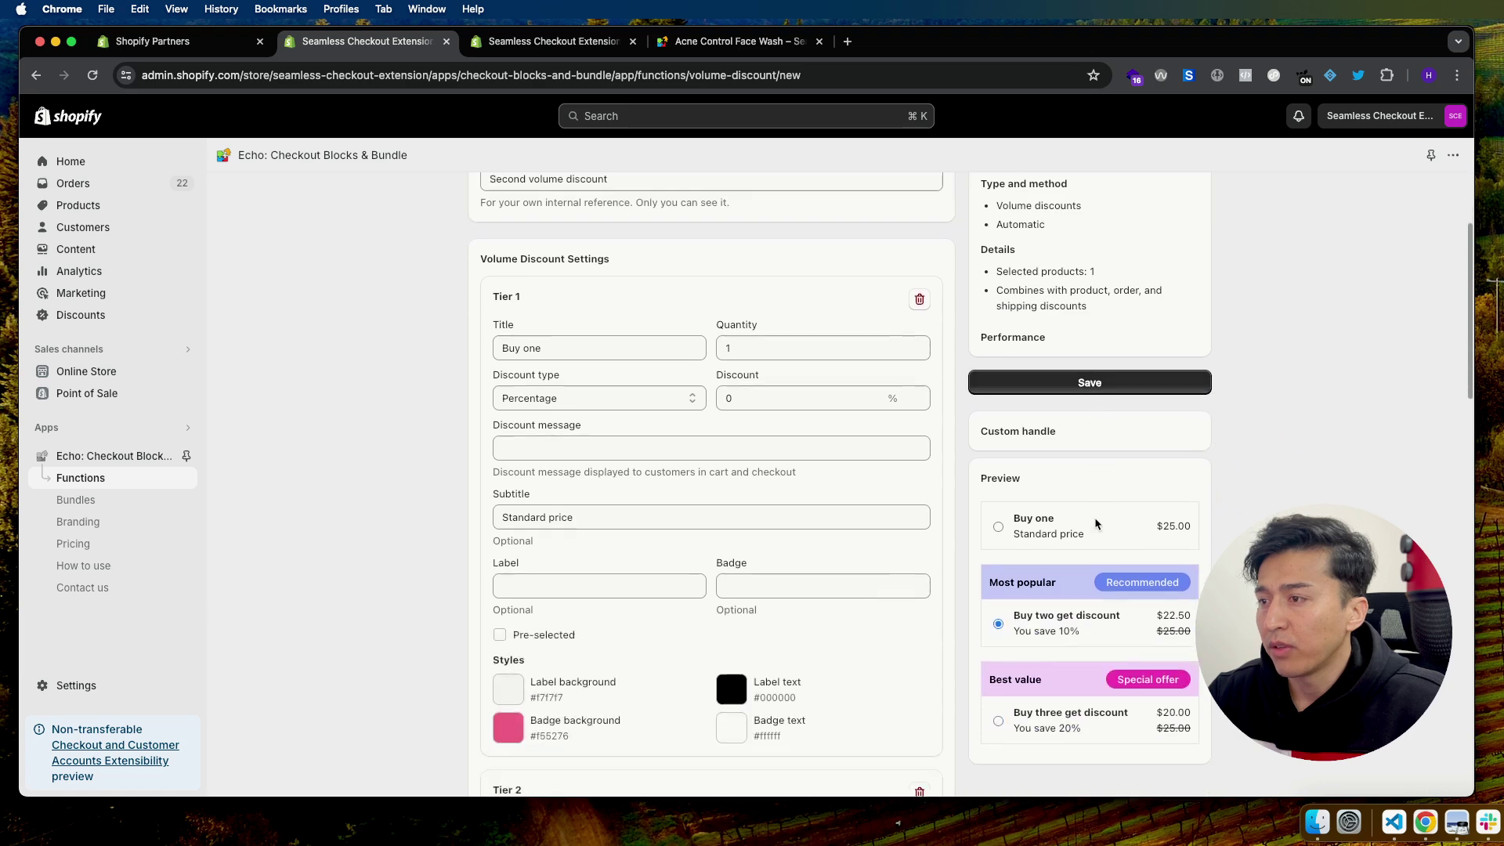
left_click(1112, 272)
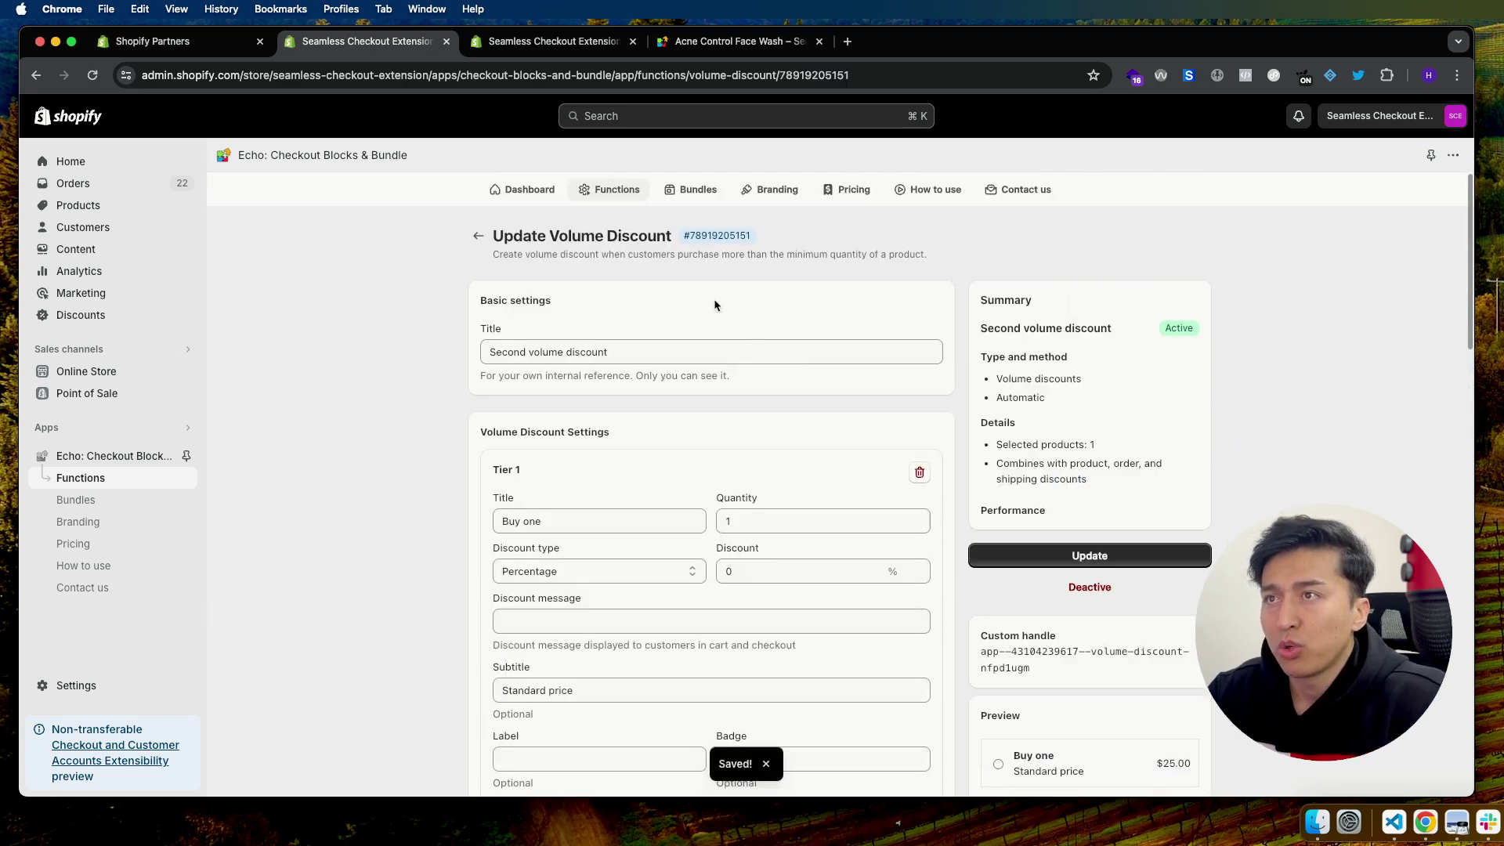
scroll(1090, 396, "down", 1)
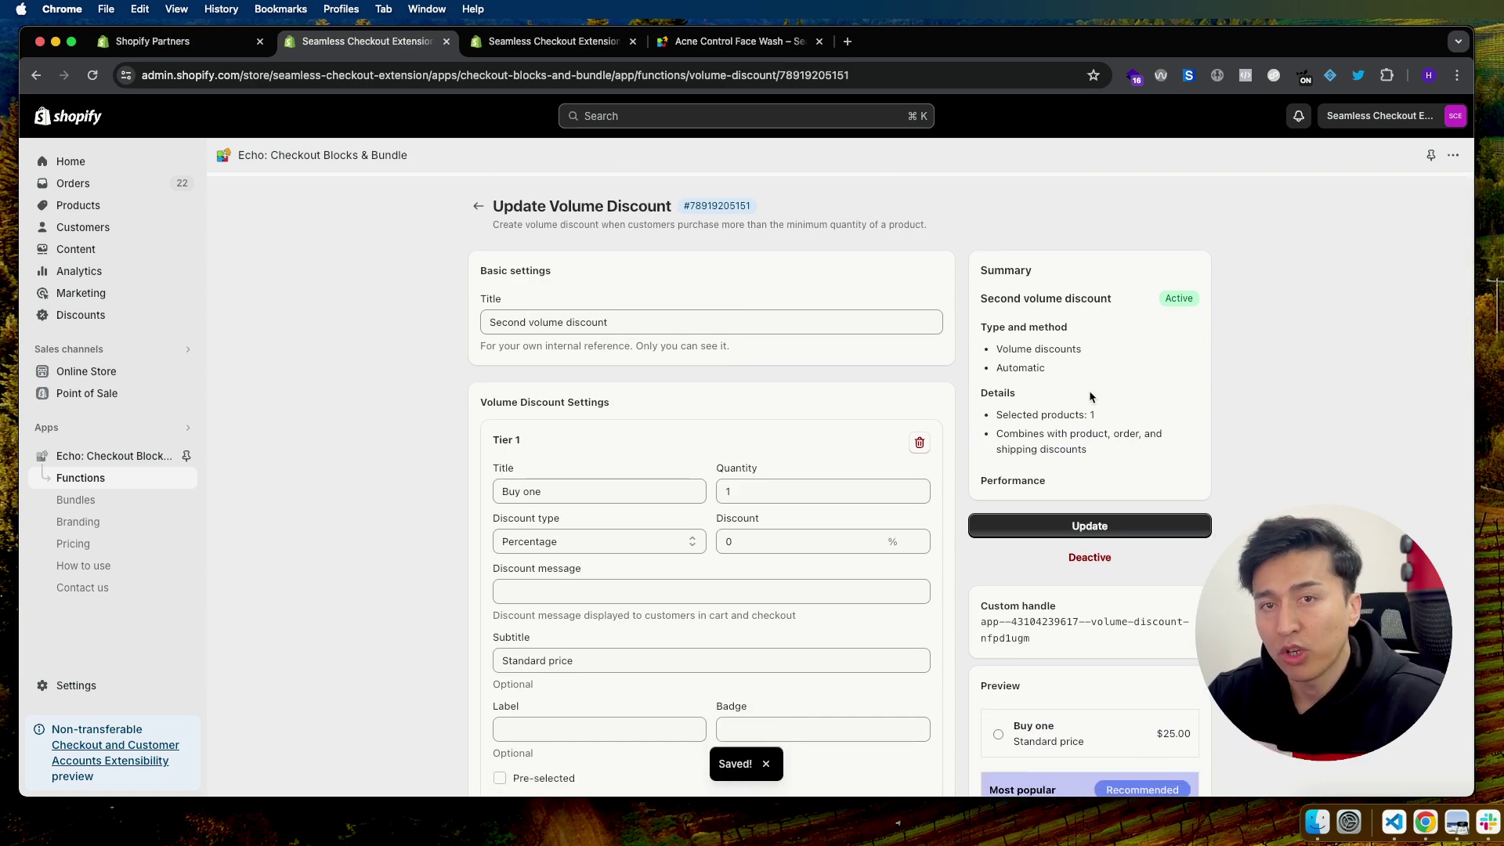
scroll(1090, 397, "down", 20)
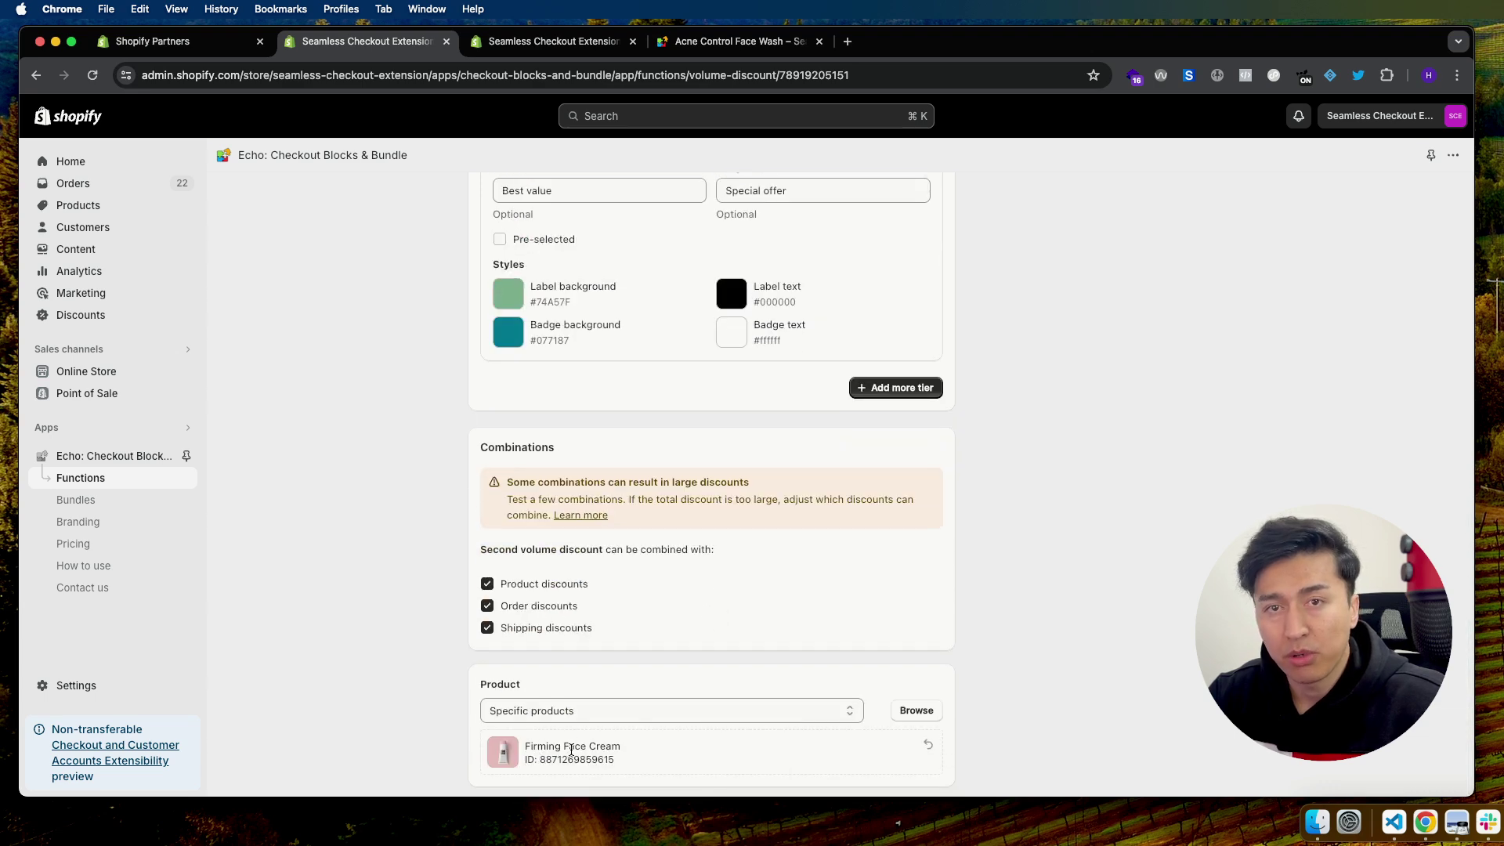
Open the online store in a new tab and select Firming Face Cream's product ID for copying
double_click(569, 741)
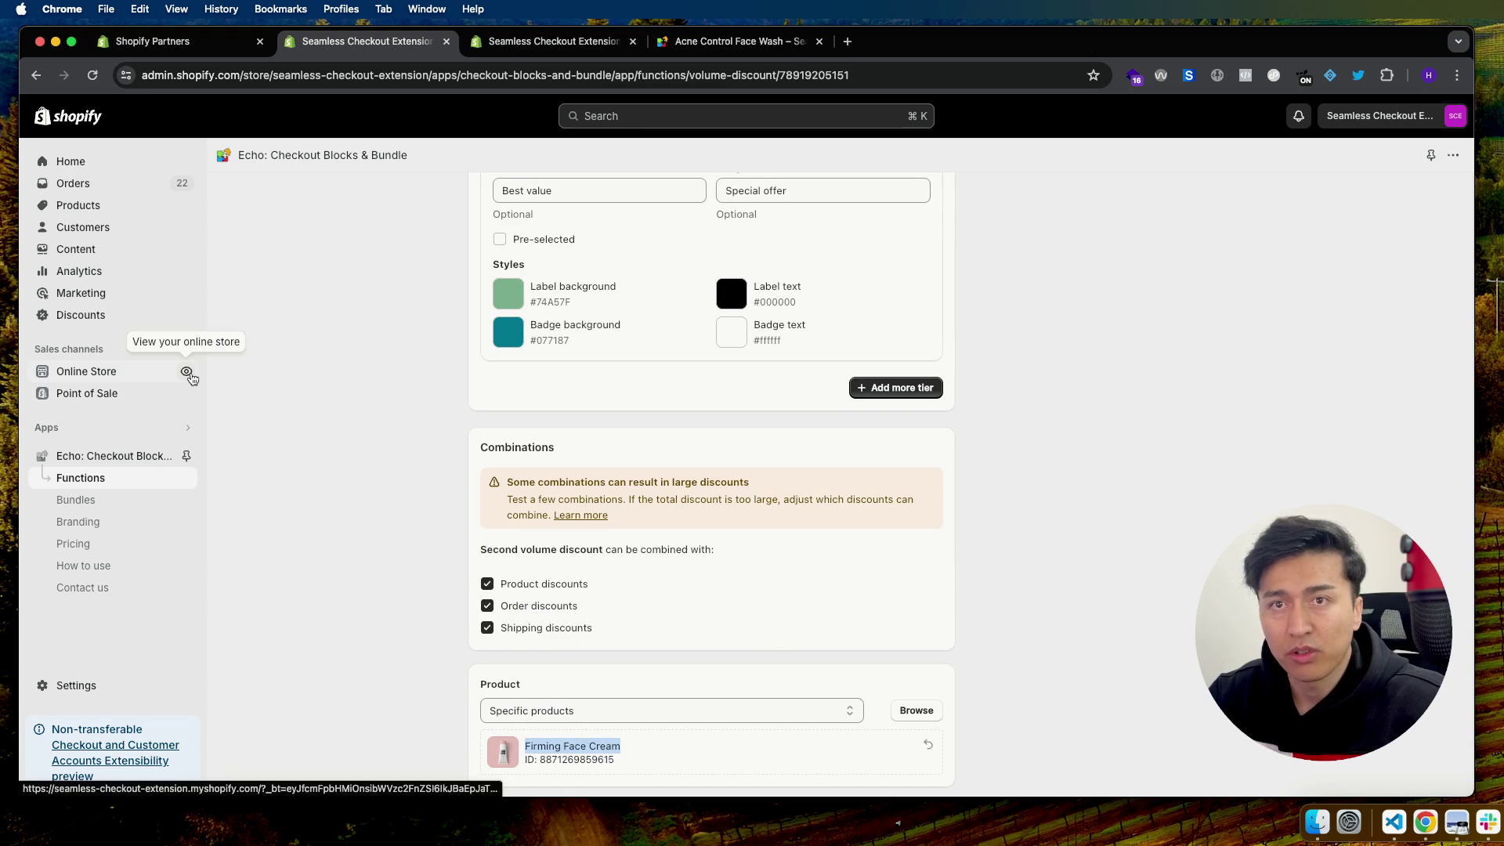
left_click(188, 372)
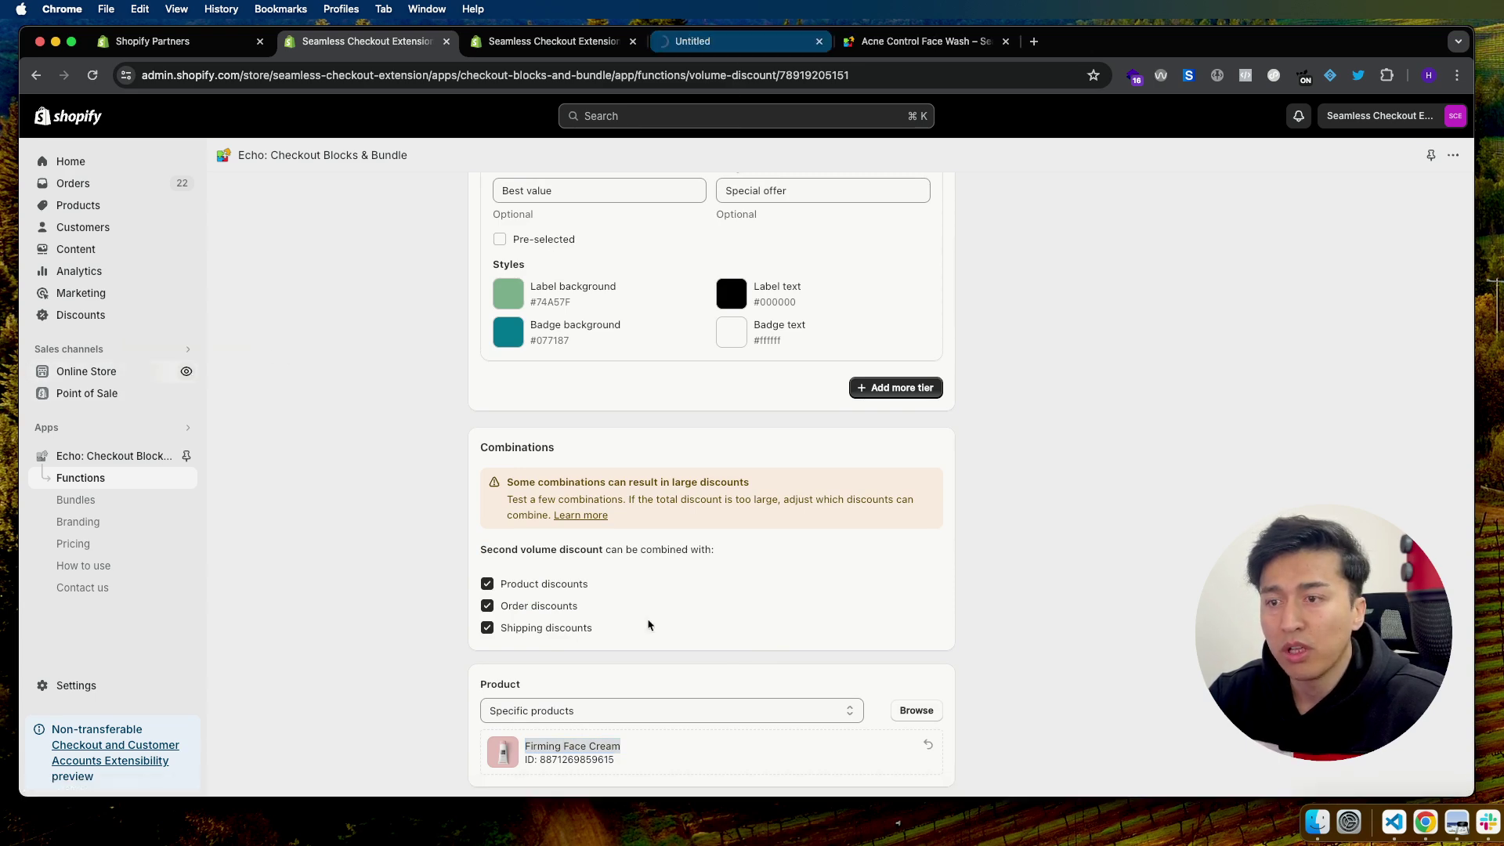
double_click(576, 759)
key("super+c")
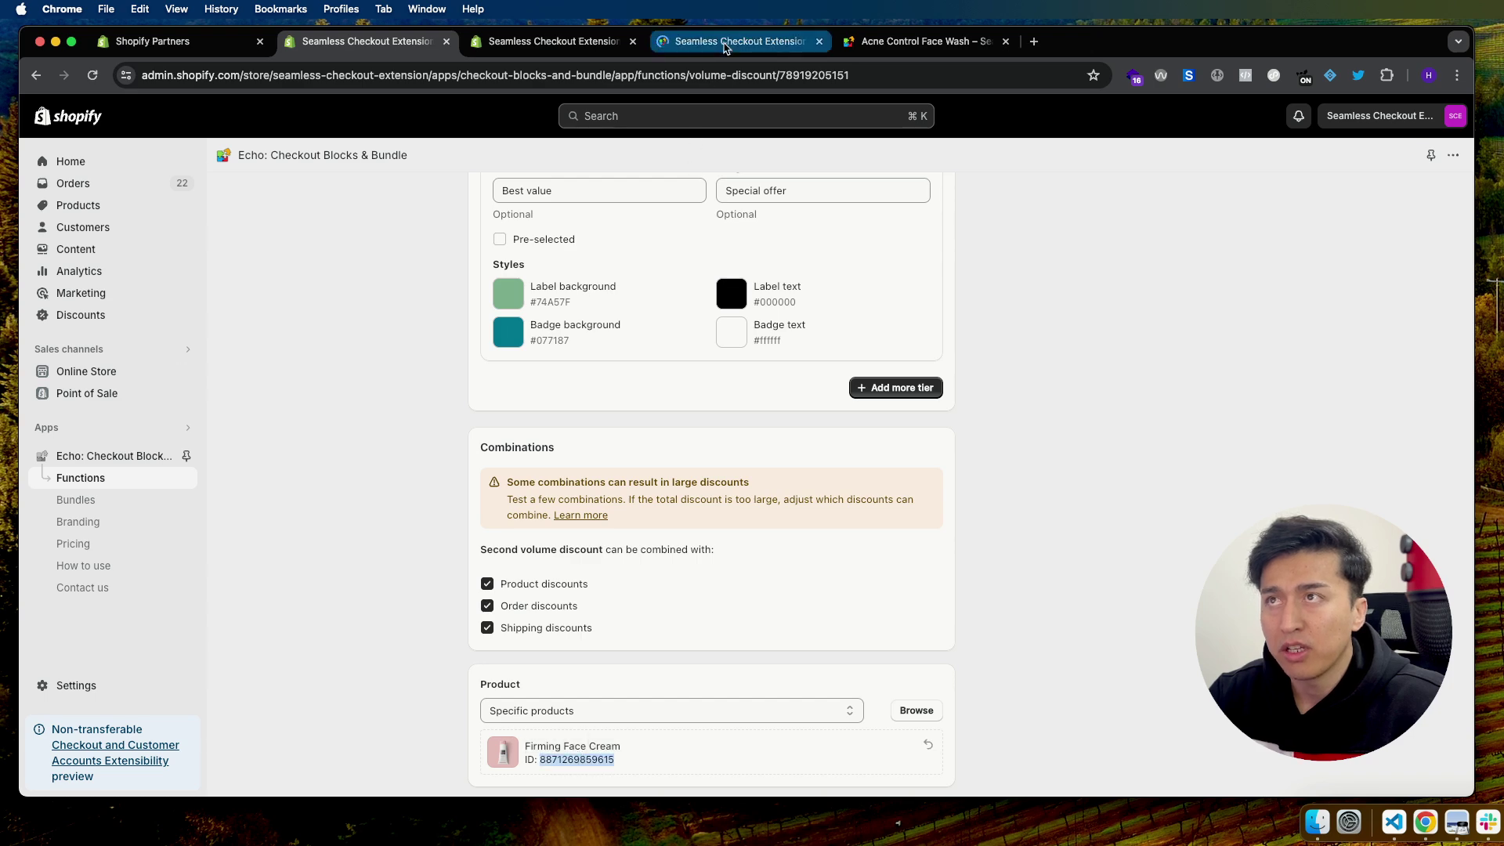
On the storefront tab, paste the copied product ID into the product search
left_click(724, 43)
left_click(536, 83)
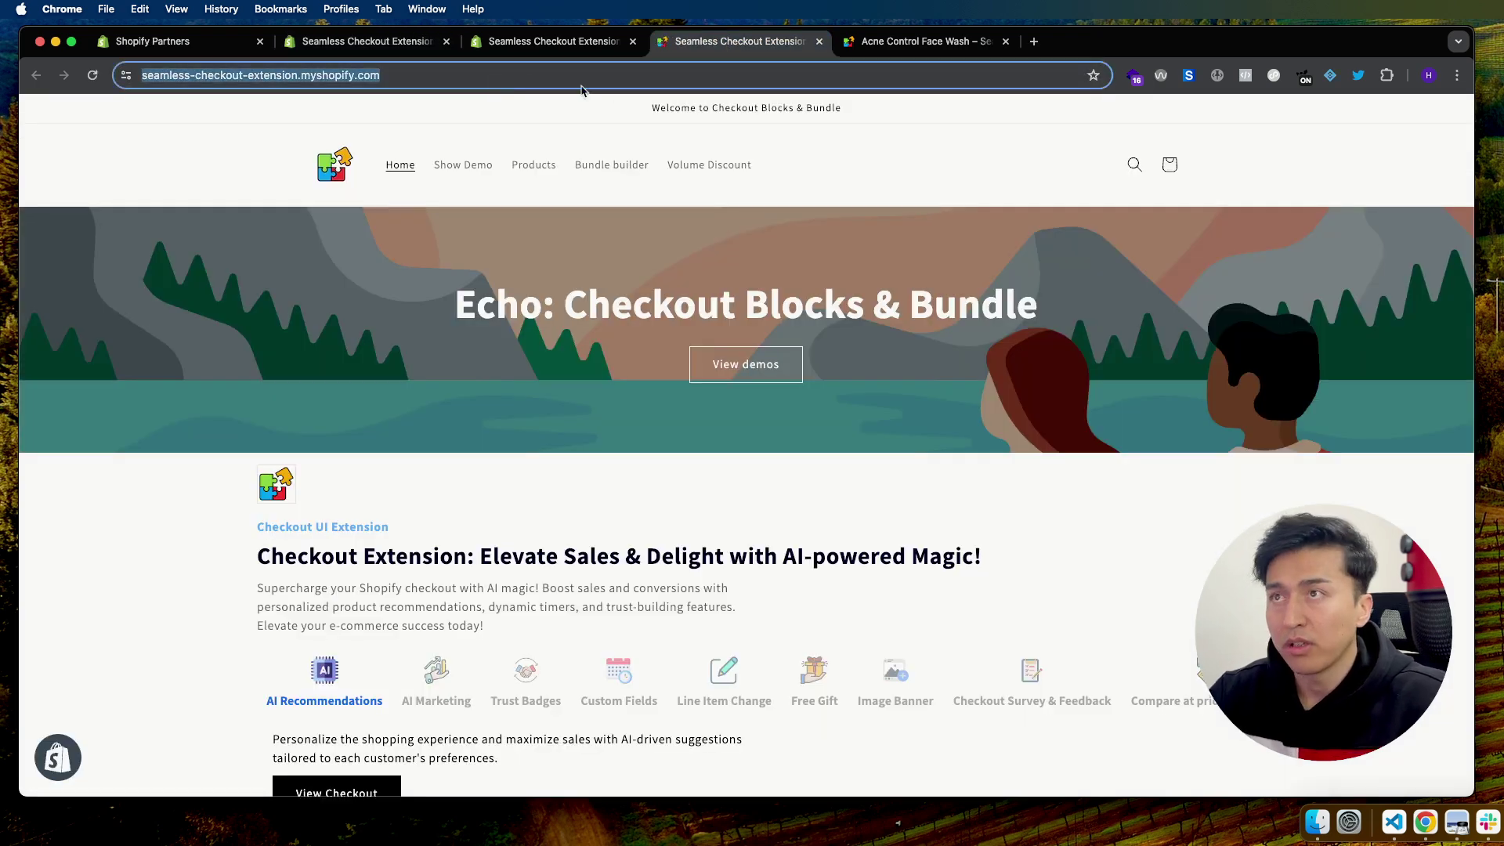
left_click(1135, 164)
key("super+v")
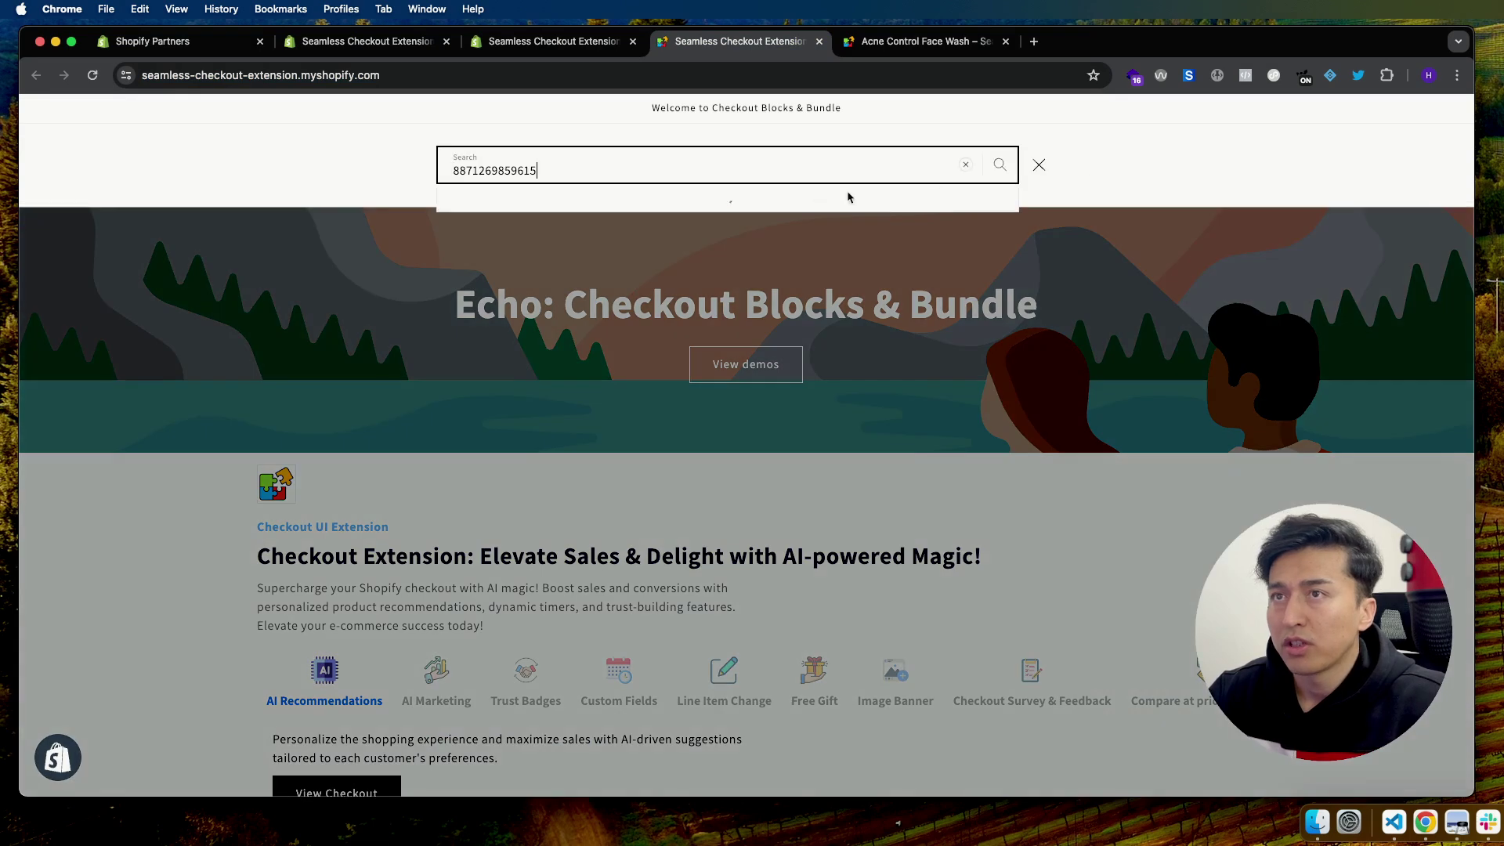
Copy the name Firming Face Cream, search the store for it, and open its product page
key("super+alt+Left")
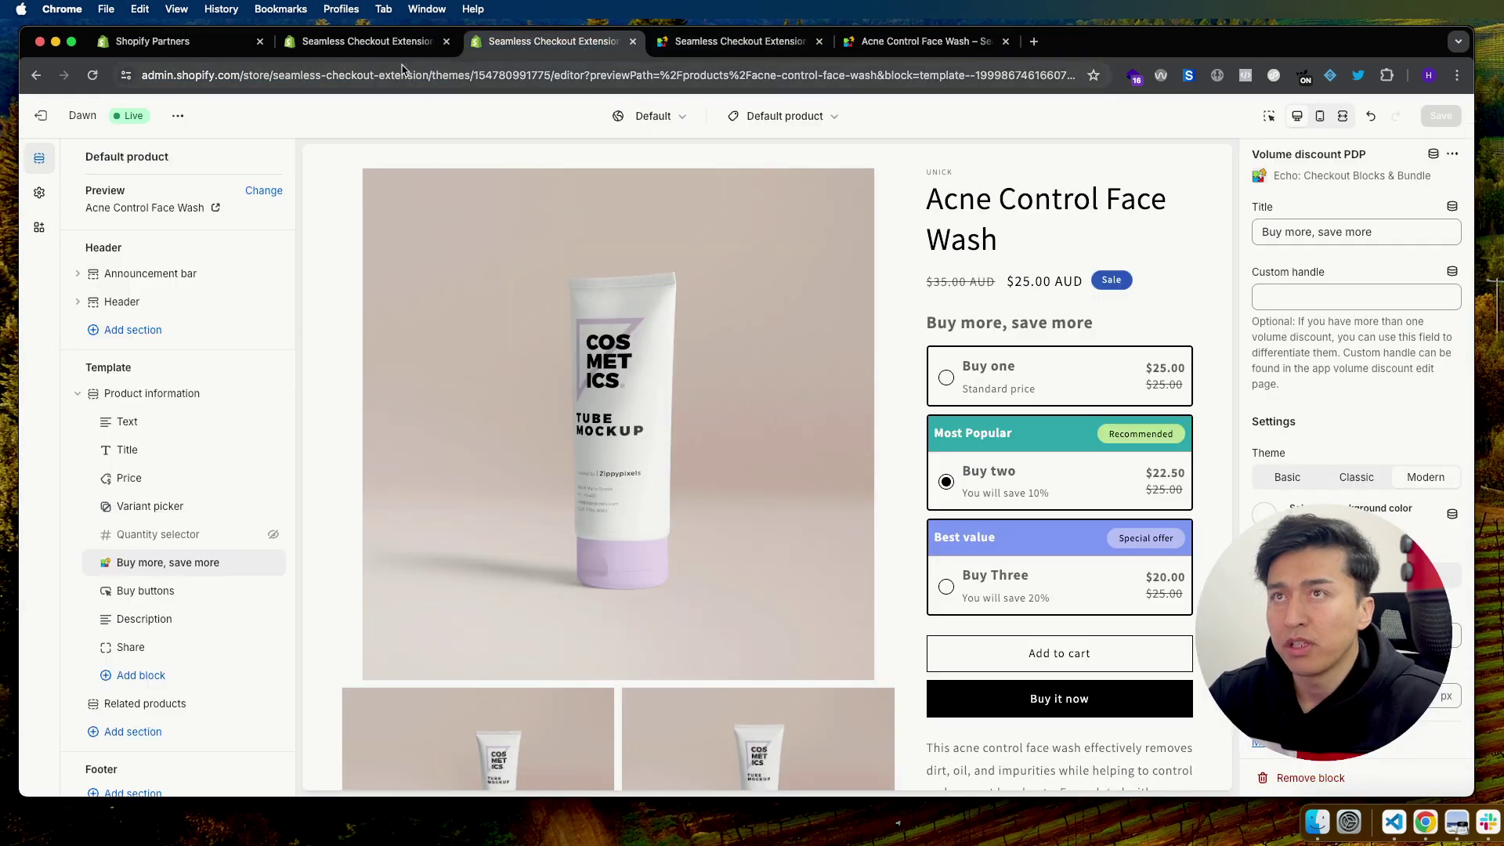
key("super+alt+Left")
triple_click(560, 748)
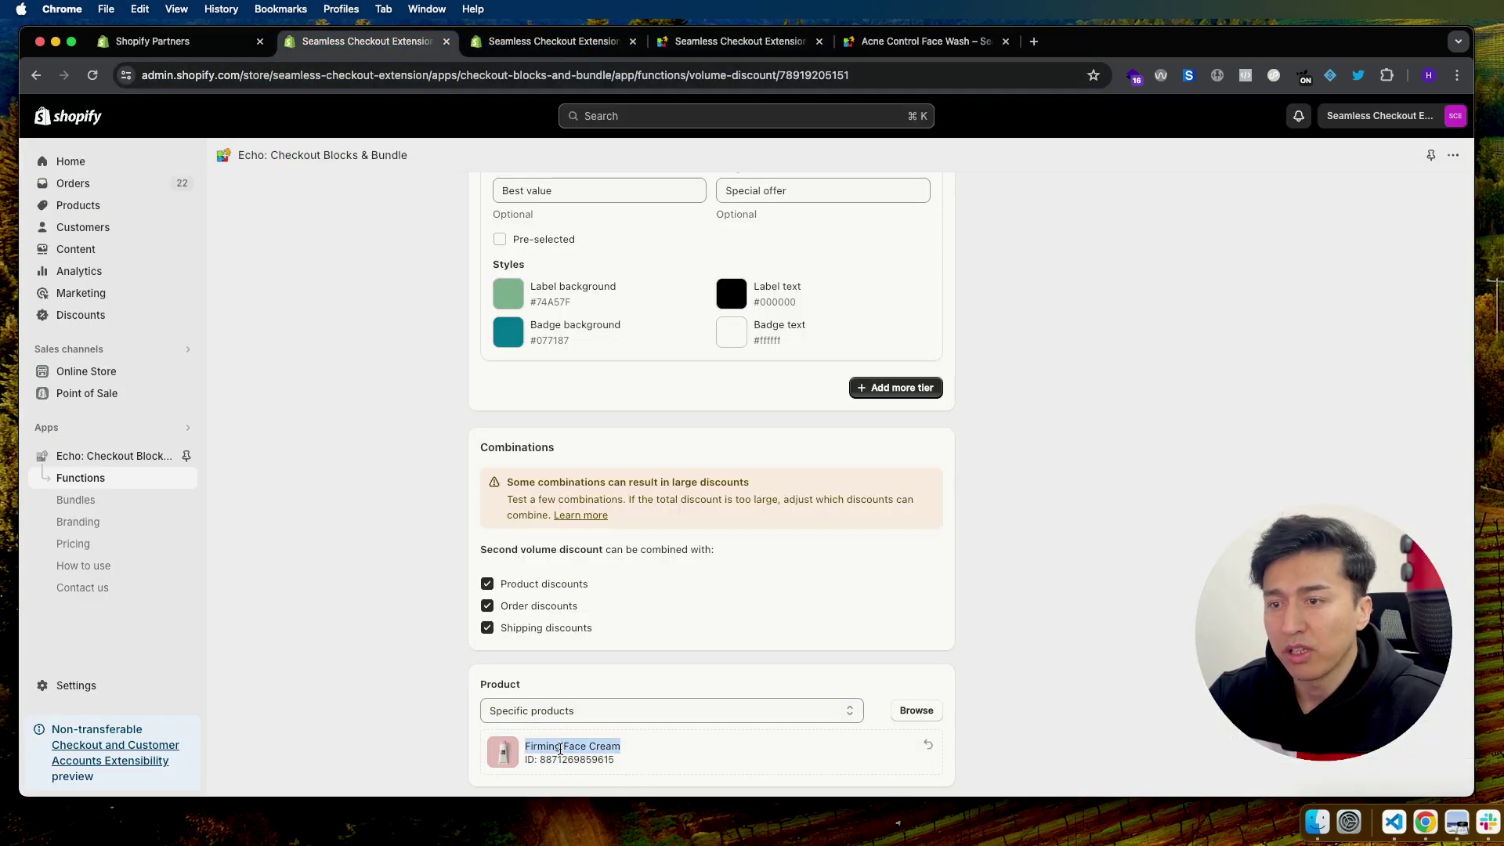
key("super+c")
key("super+alt+Right")
key("super+a")
key("super+v")
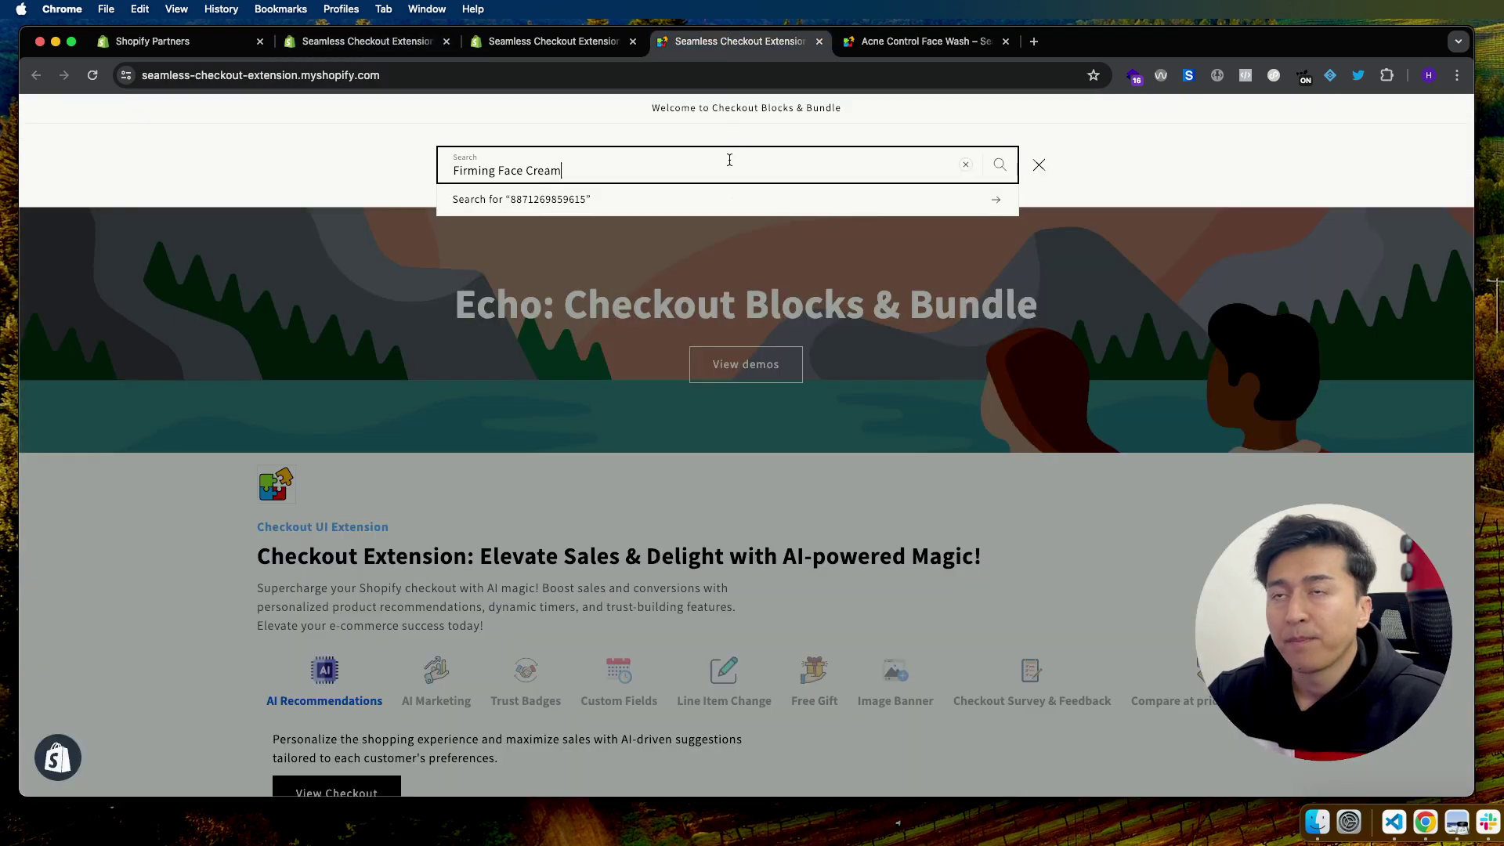
left_click(540, 239)
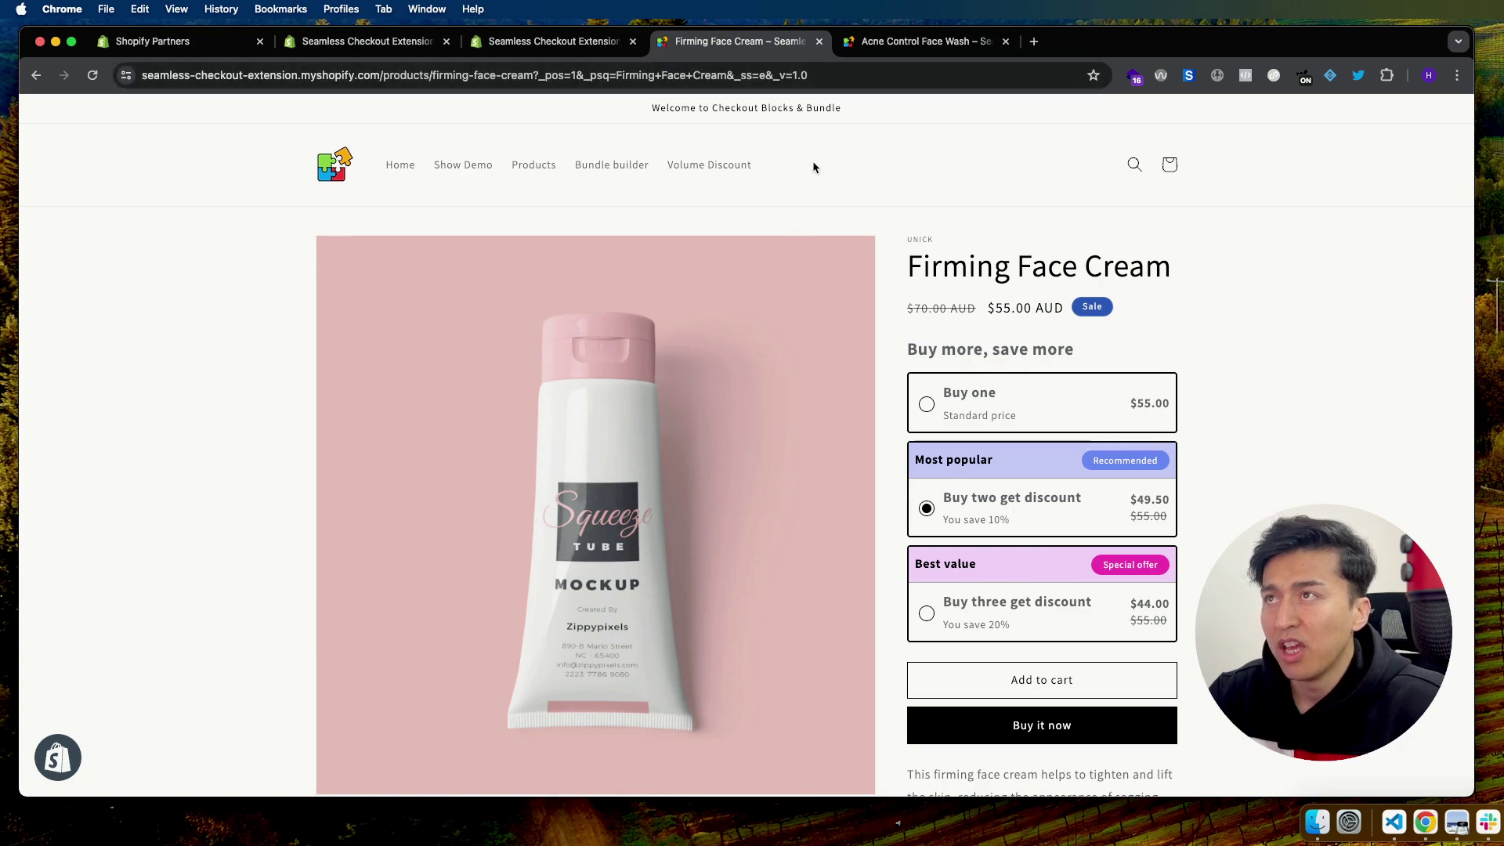
left_click(743, 172, "super")
Check the Acne Control Face Wash page and find 'Second volume discount' in the functions list
left_click(925, 41)
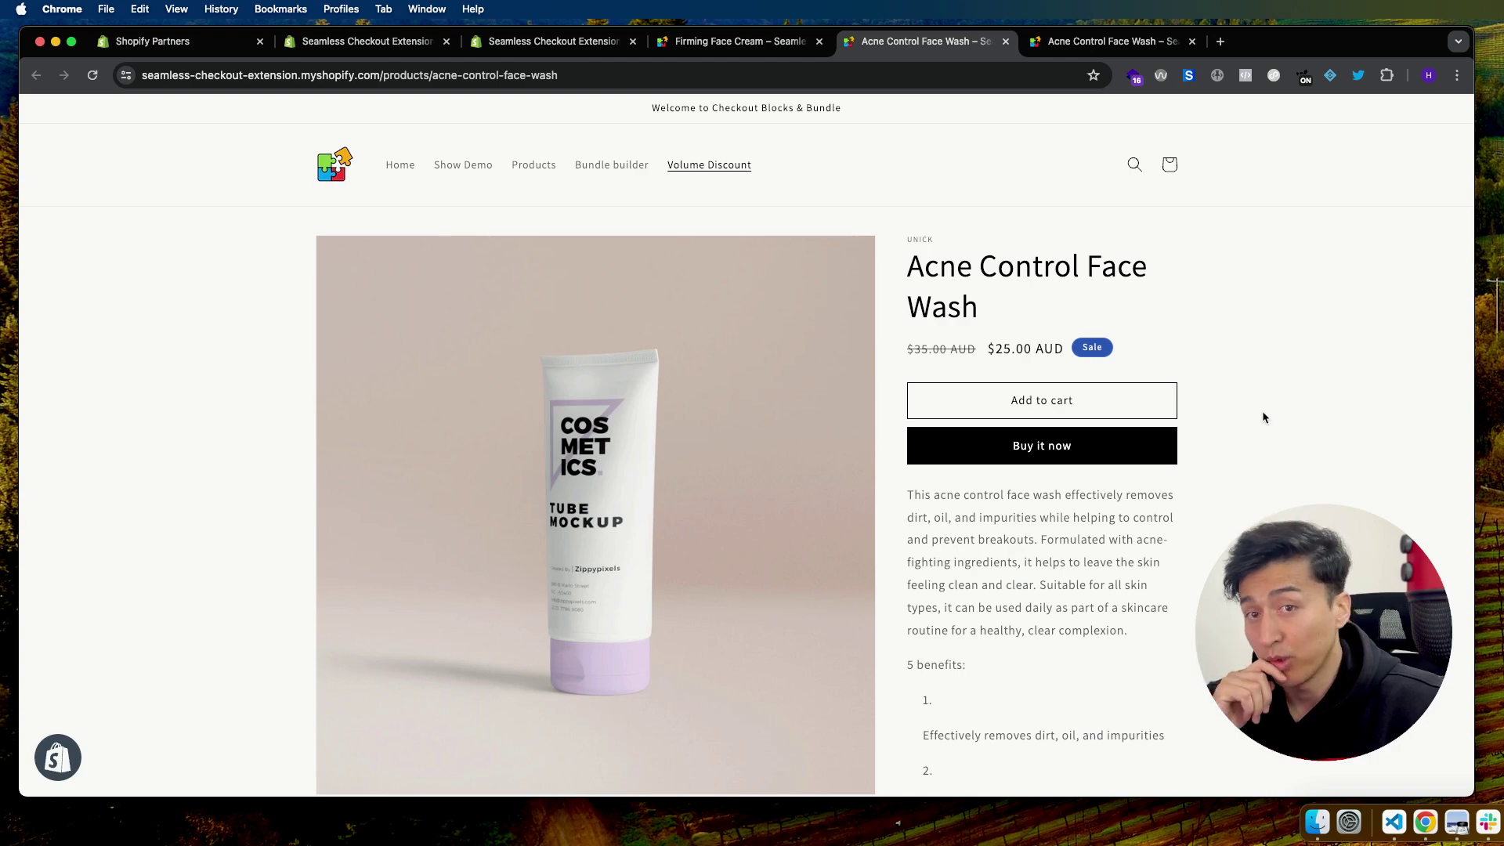
left_click(548, 41)
left_click(368, 40)
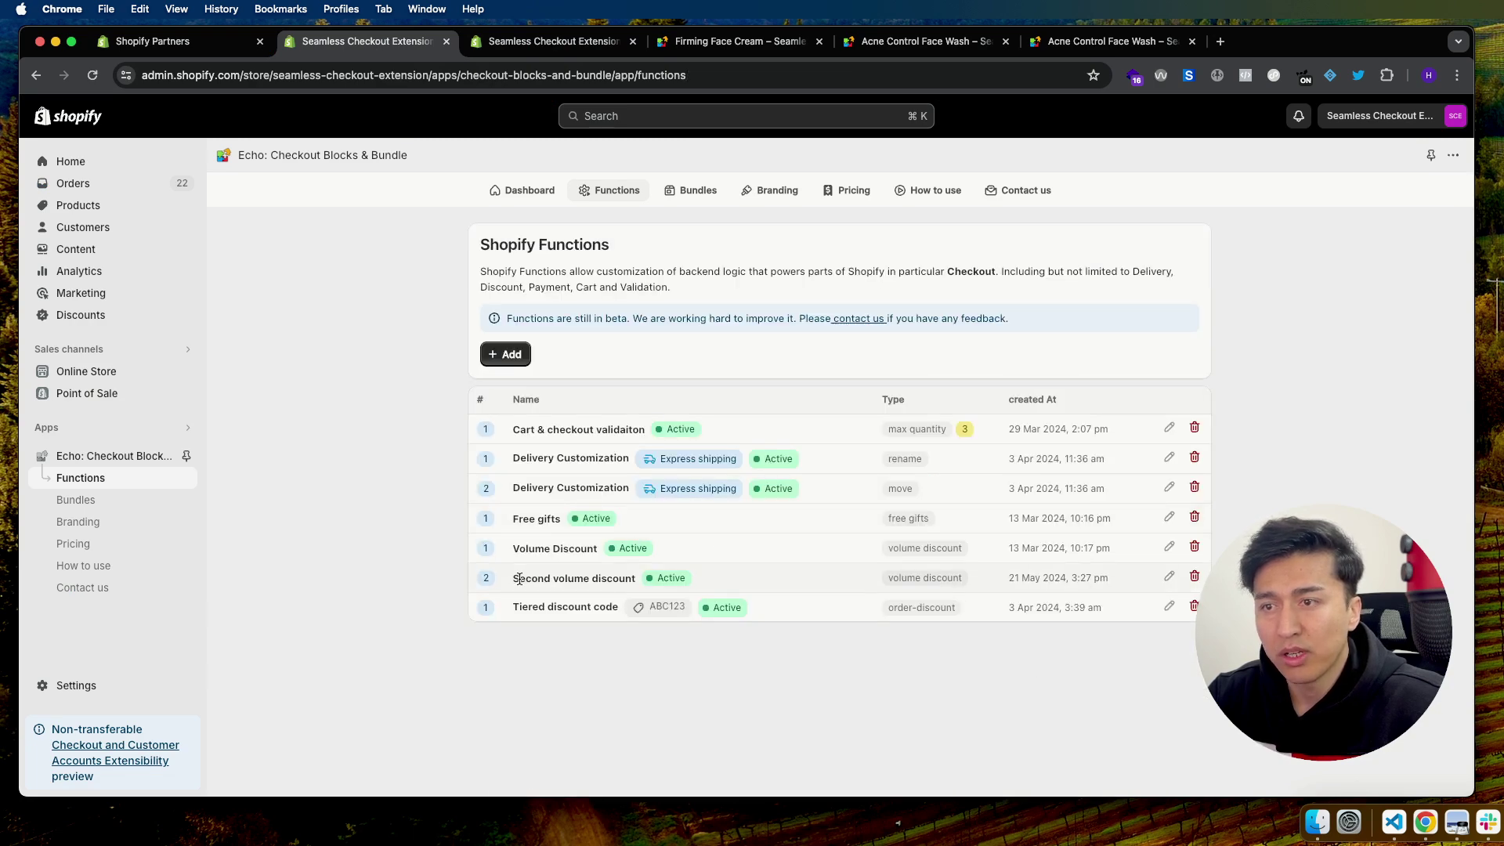
left_click_drag(519, 578, 632, 578)
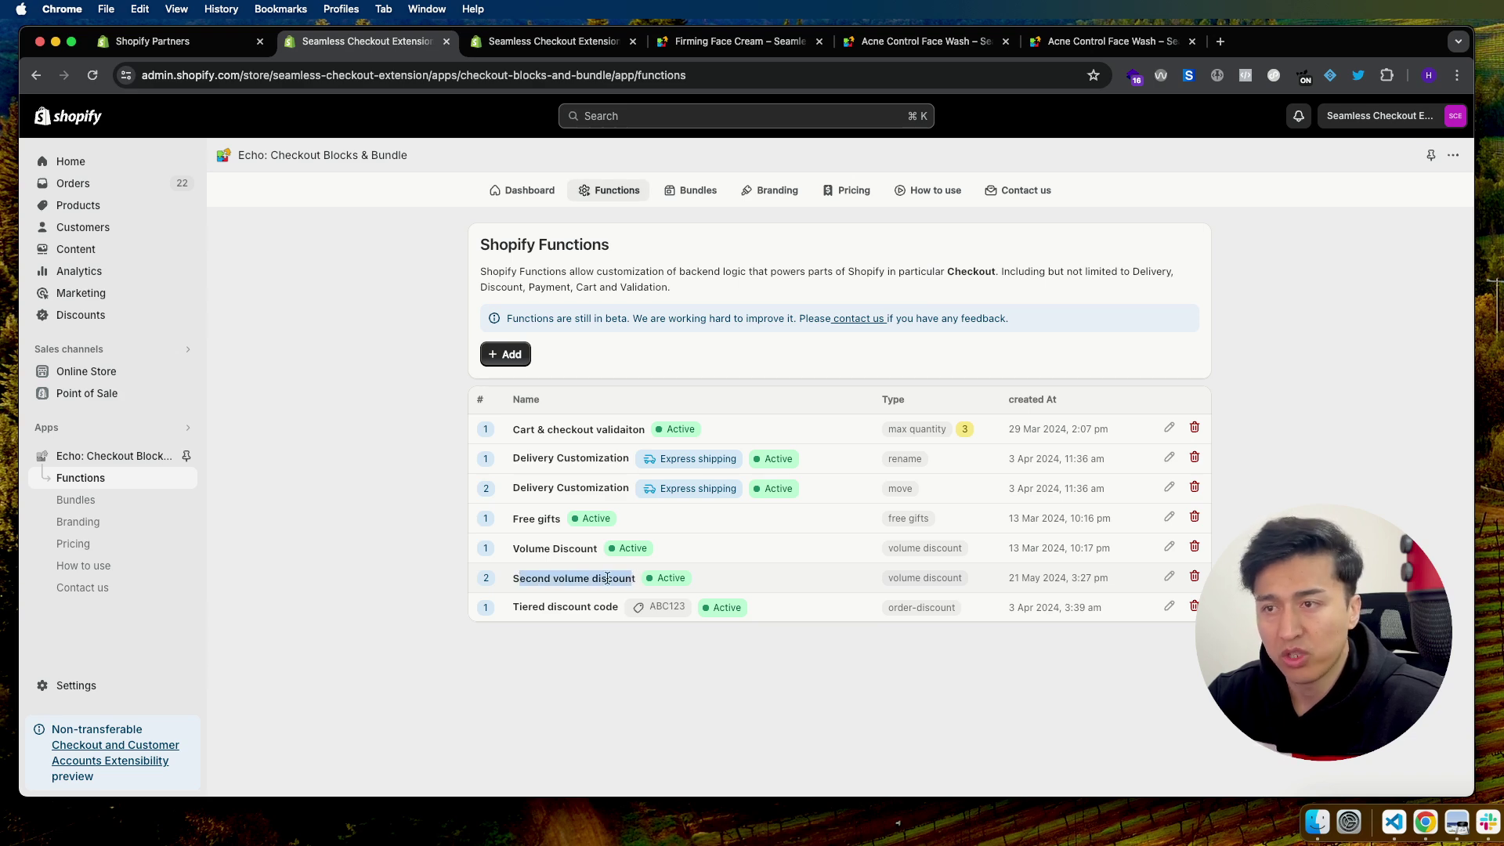
left_click(930, 51)
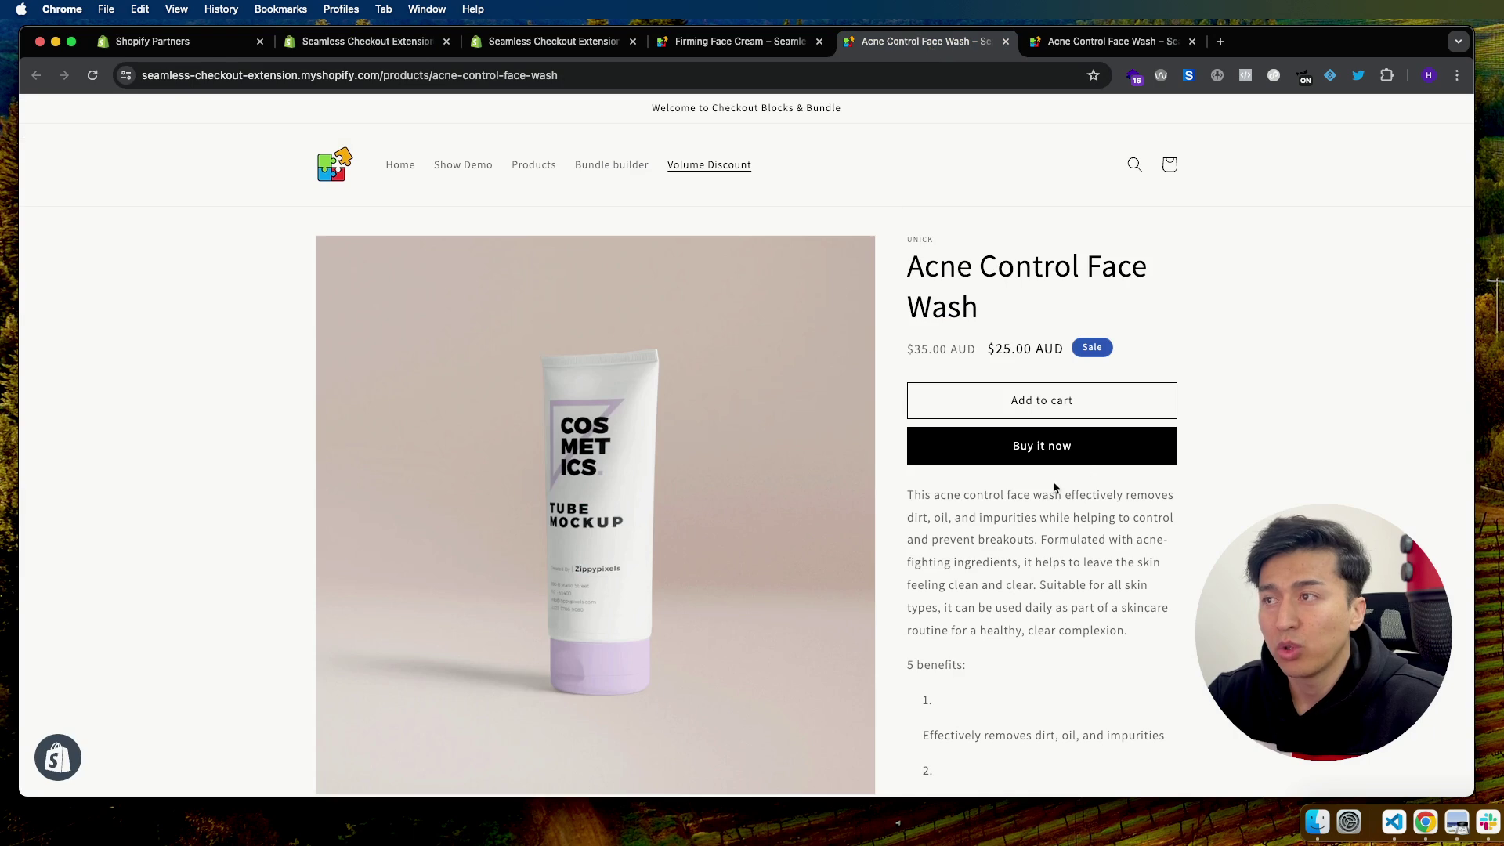
Inspect the Acne Control Face Wash title and description, confirming no volume discount block appears
left_click_drag(1073, 306, 909, 271)
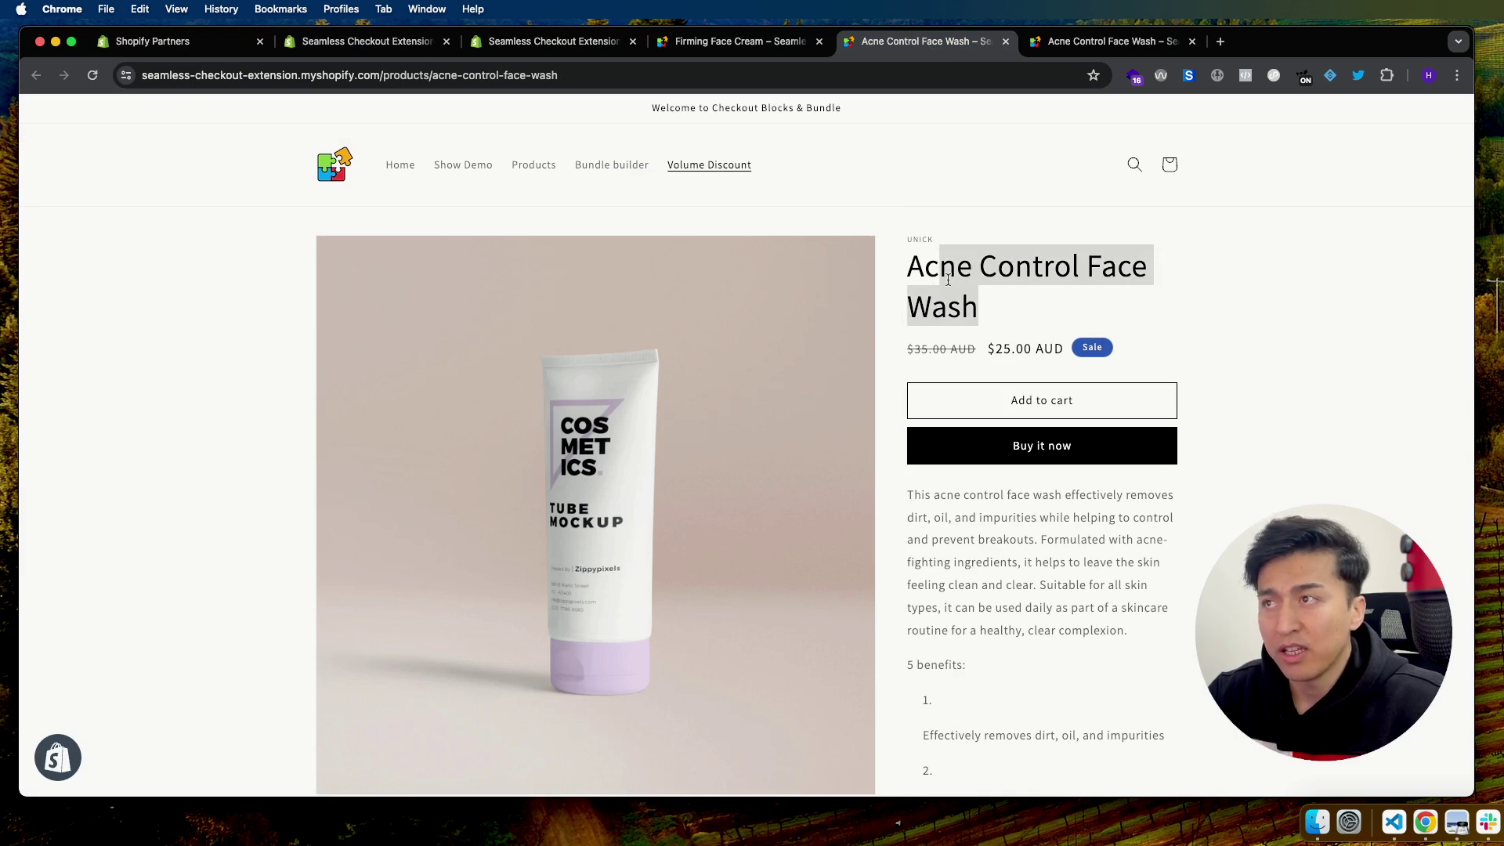
scroll(911, 283, "down", 1)
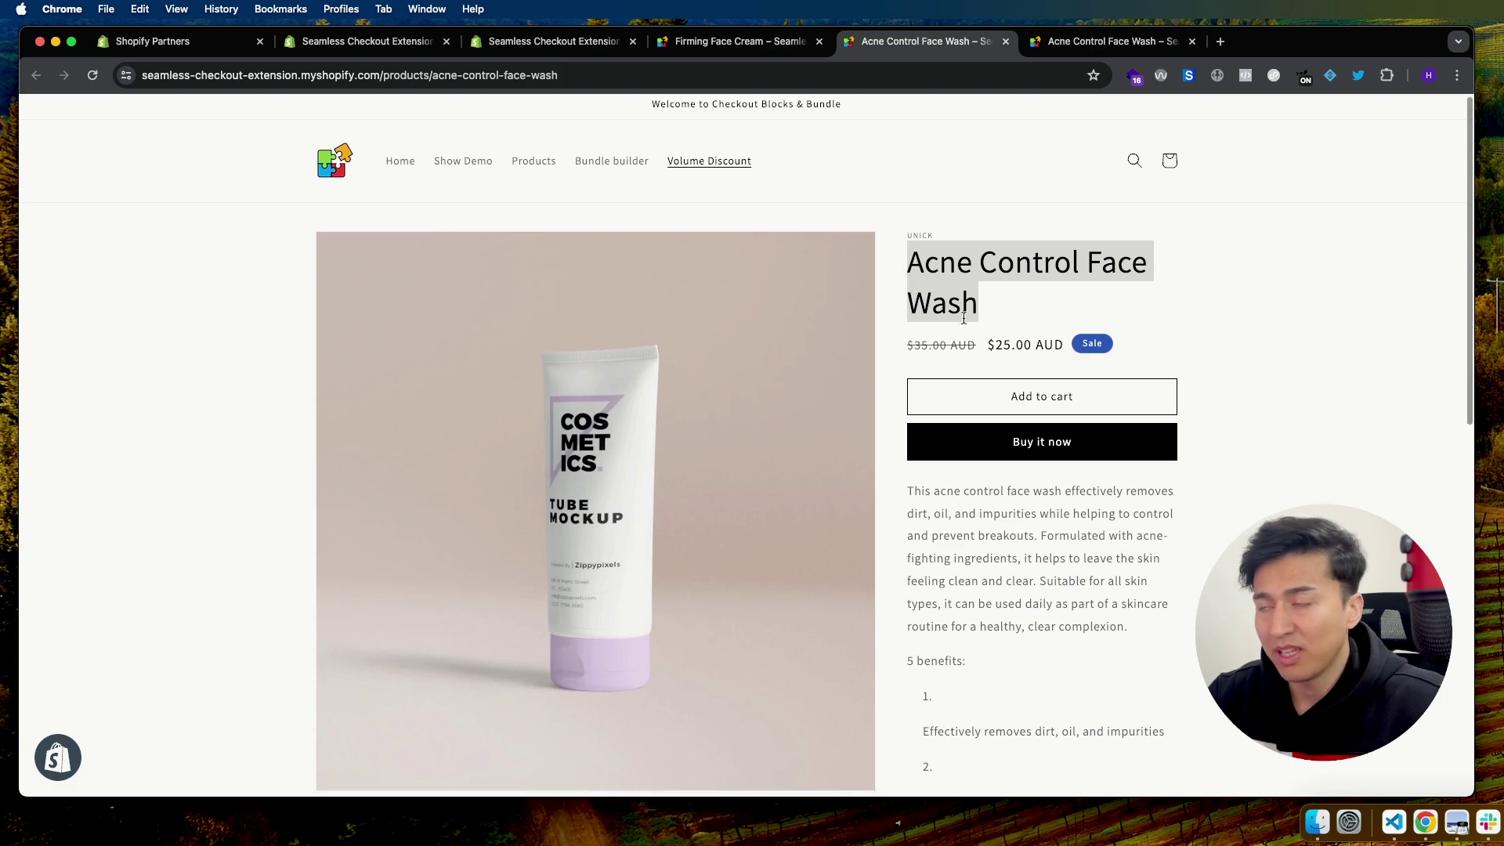
left_click_drag(1036, 520, 1074, 593)
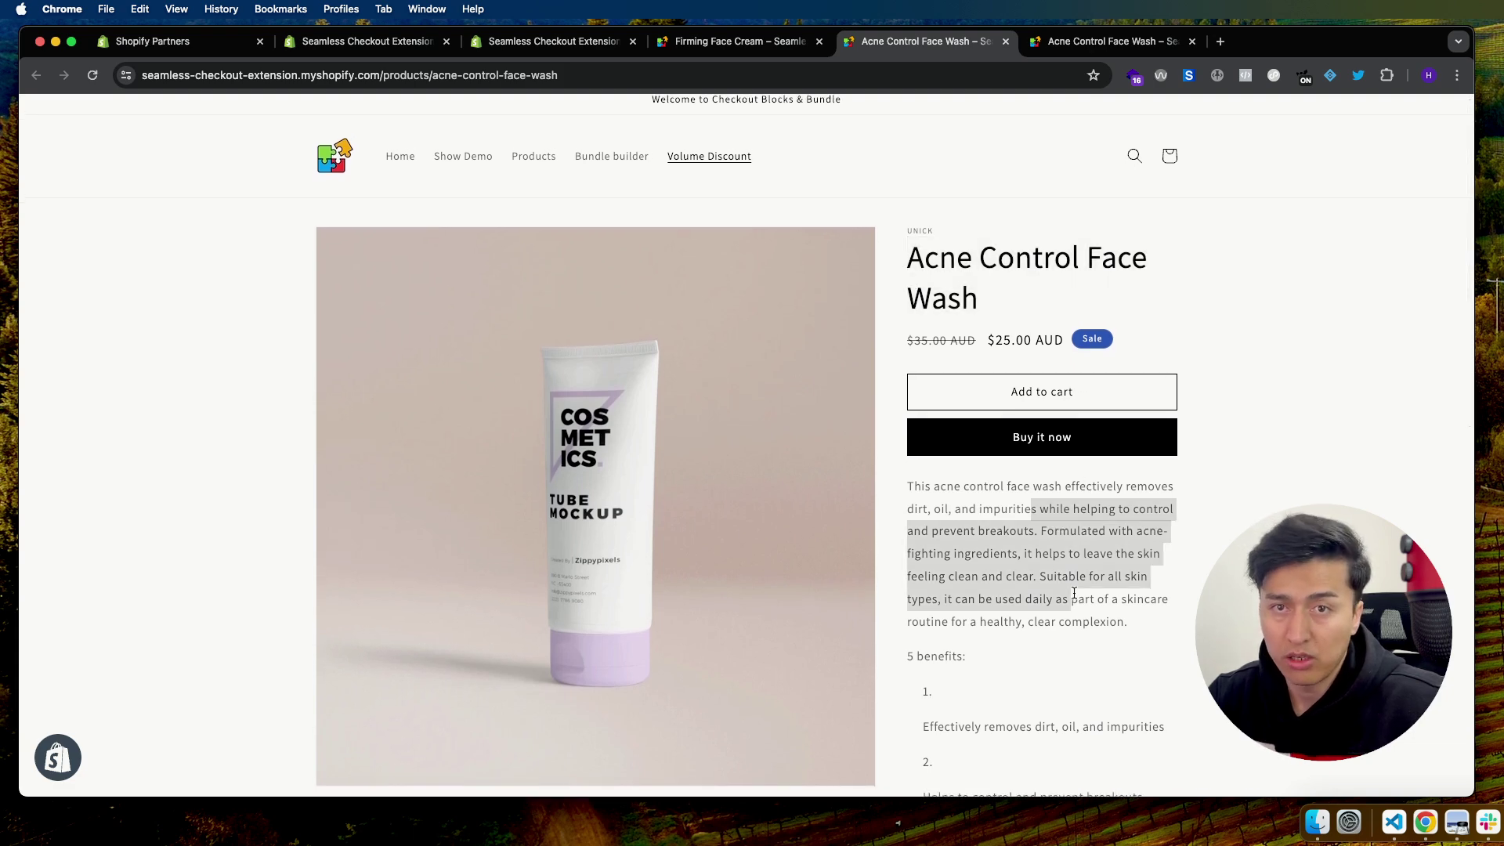
scroll(1120, 451, "down", 2)
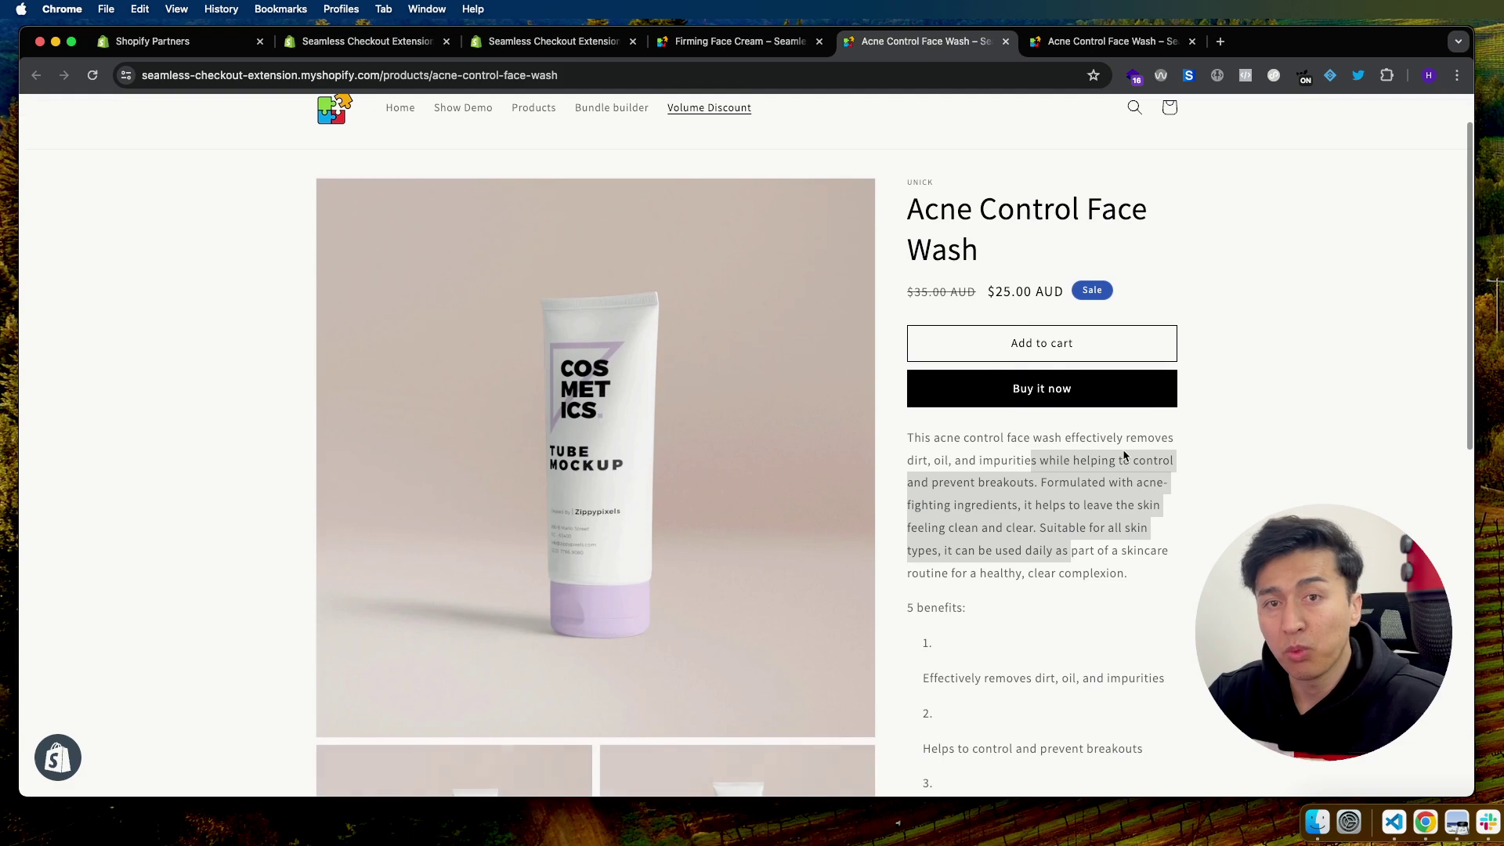
scroll(1128, 564, "up", 3)
left_click(1137, 531)
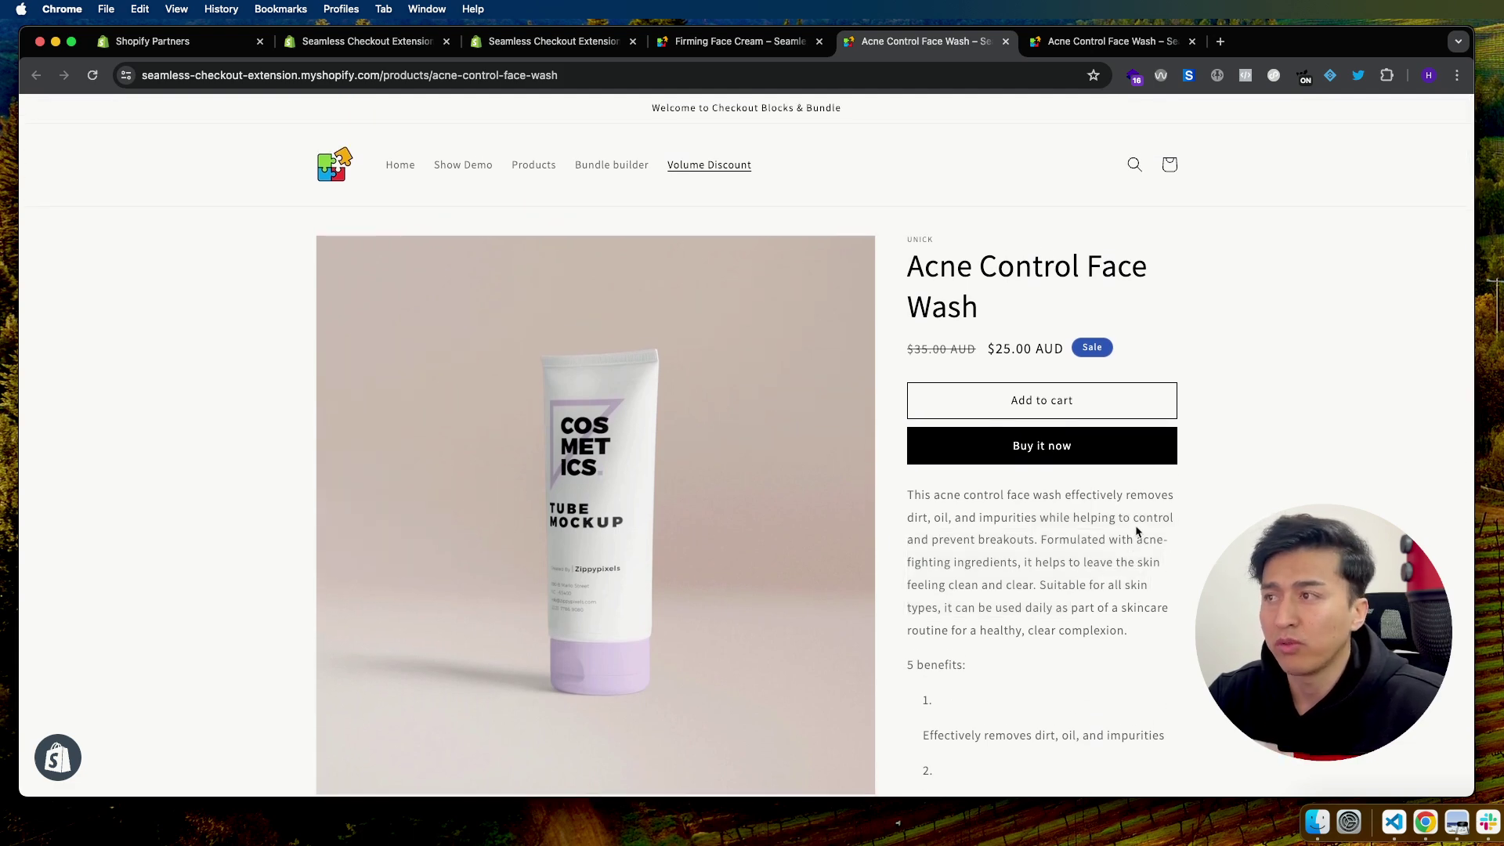
left_click(1116, 44)
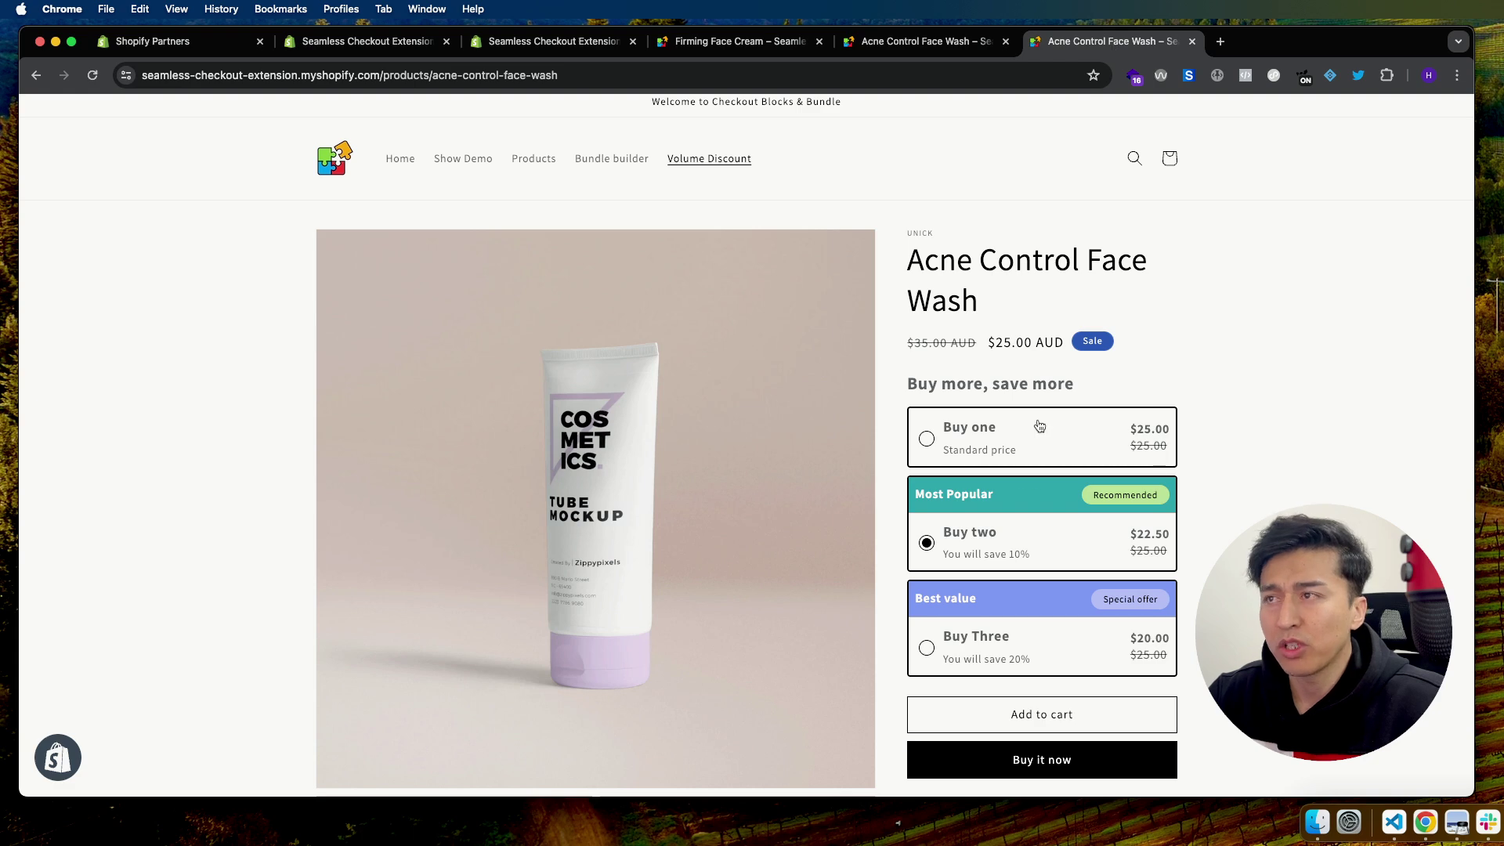
Close the duplicate Acne Control tab, recheck its title, and return to the theme editor
left_click(1191, 40)
left_click(780, 47)
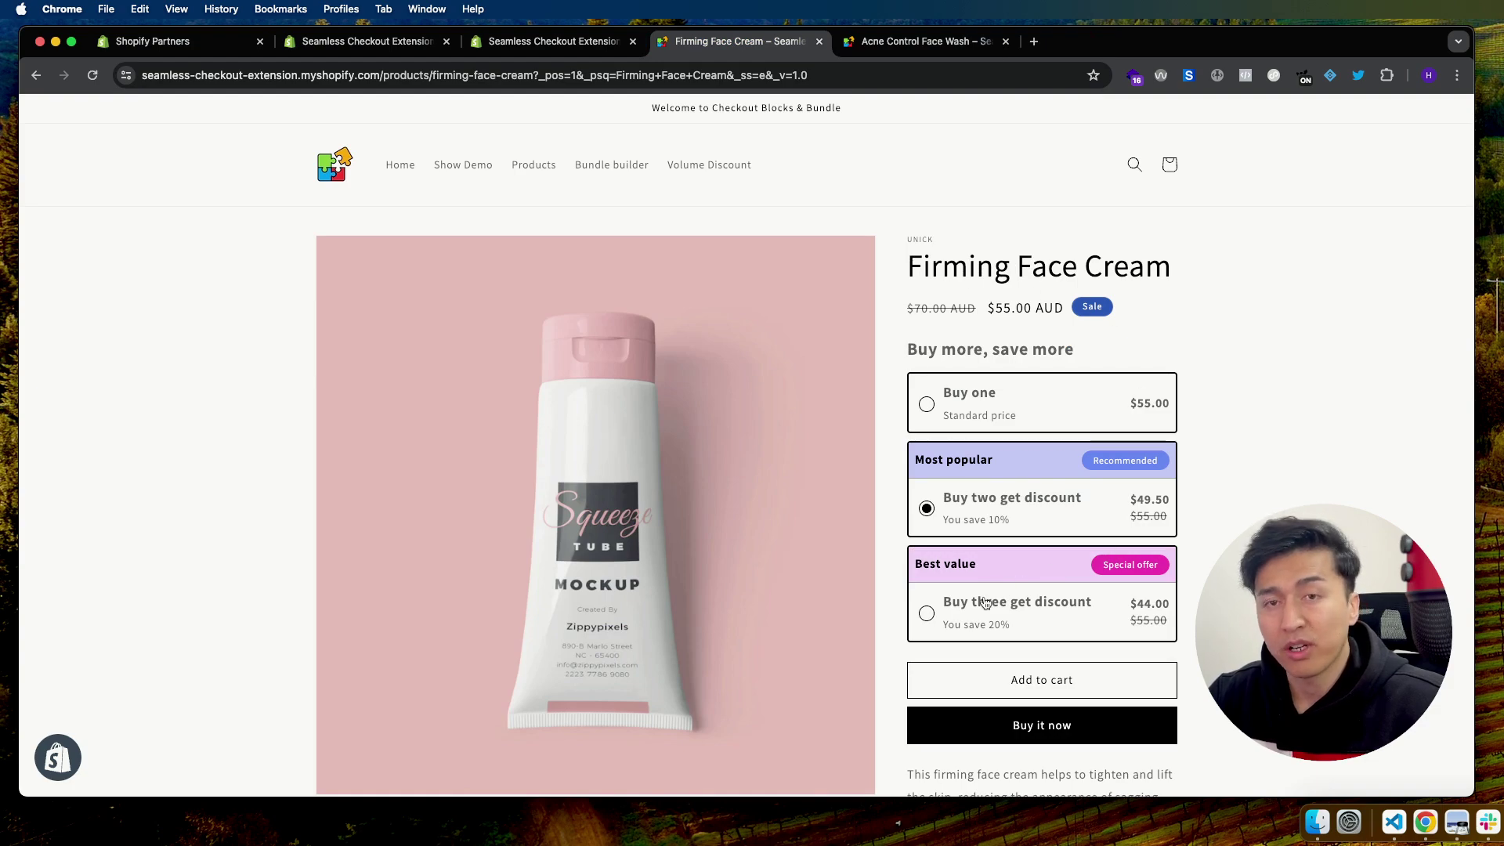
left_click(930, 47)
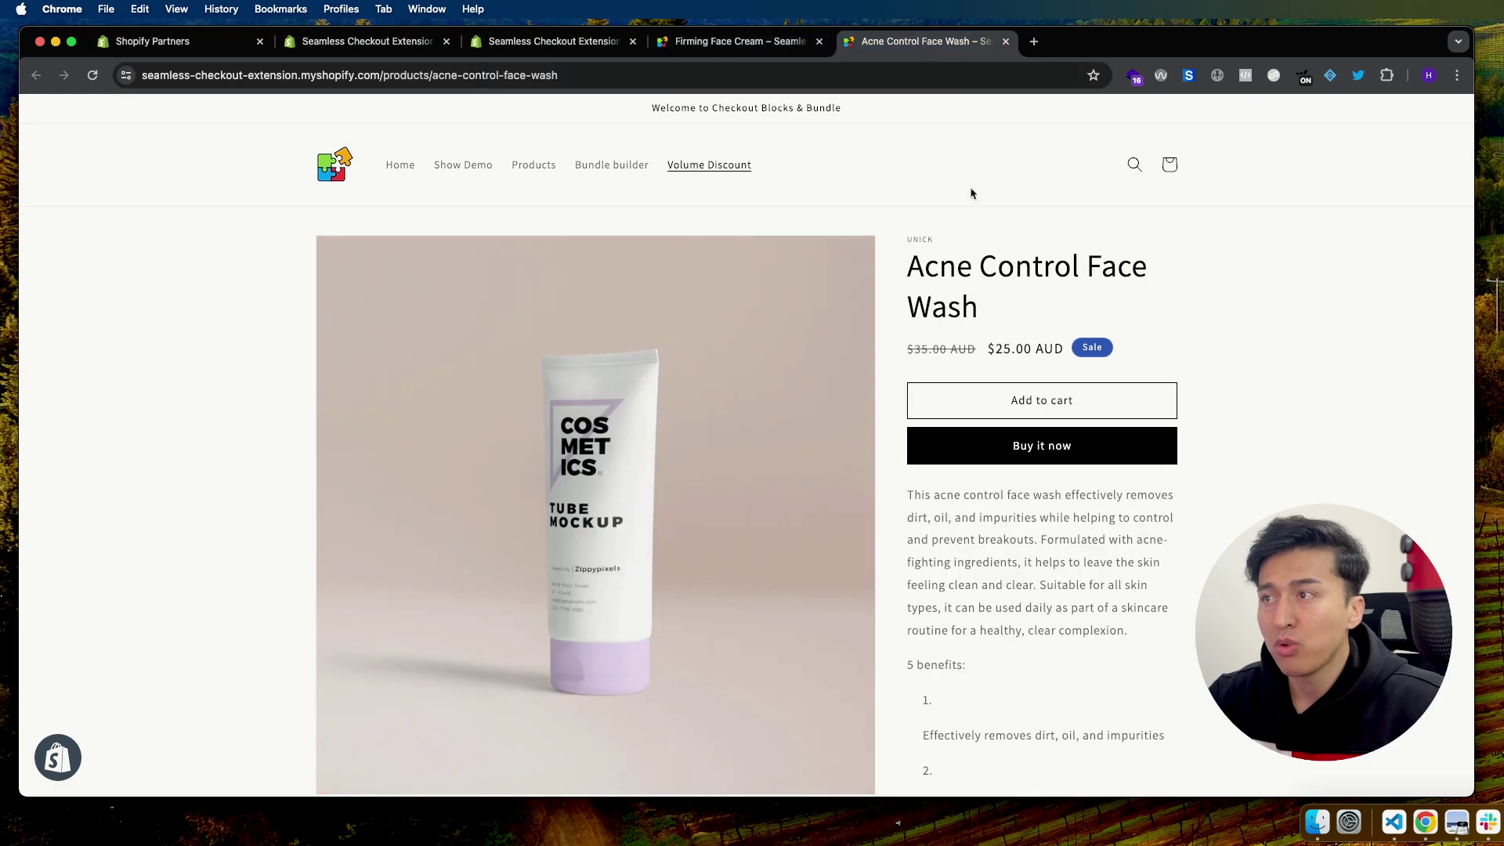
left_click_drag(1121, 306, 914, 266)
key("cmd+c")
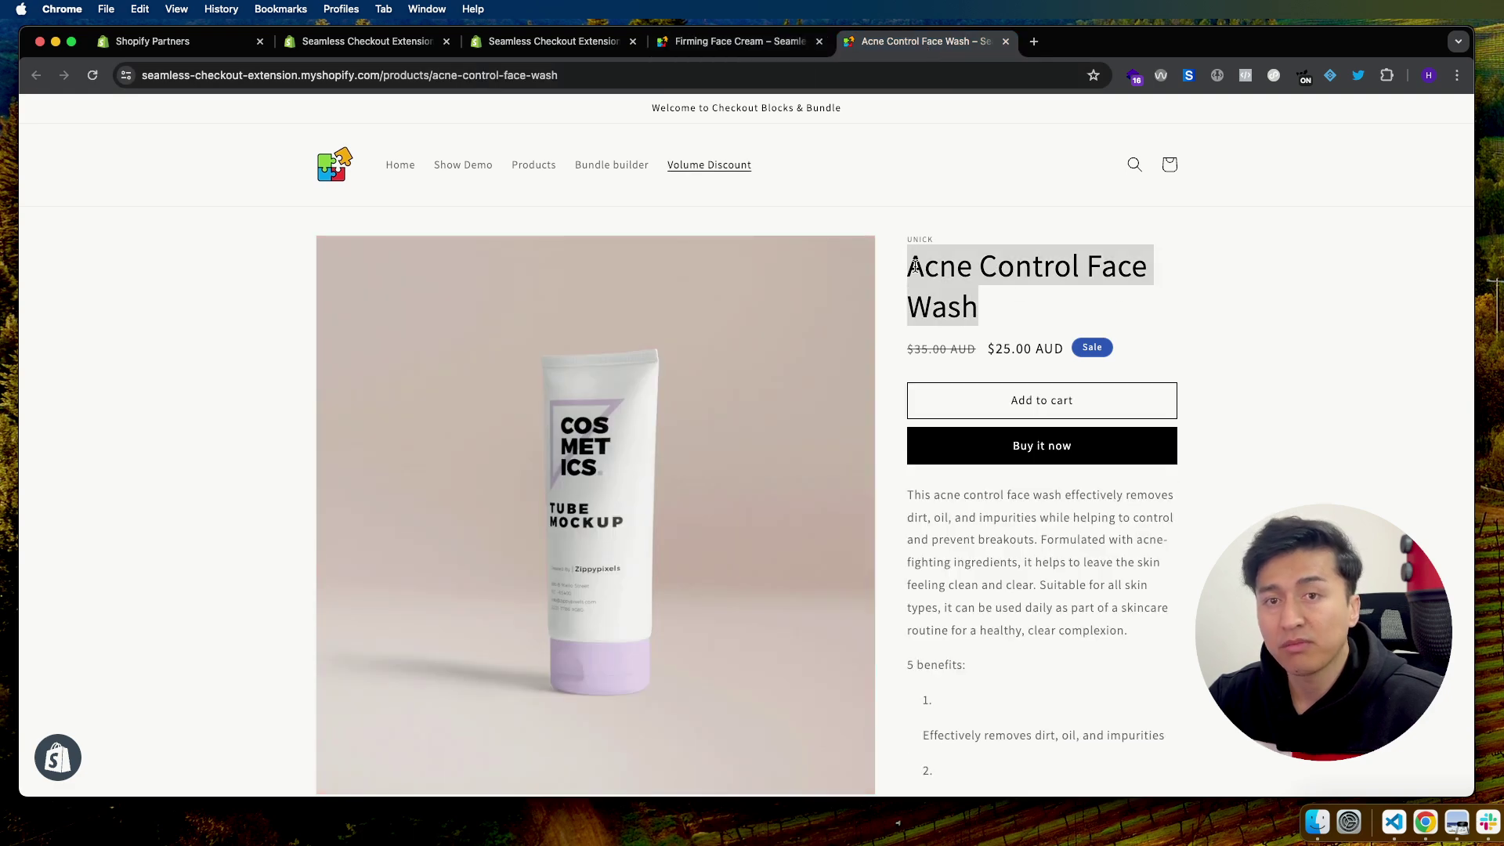
left_click(520, 47)
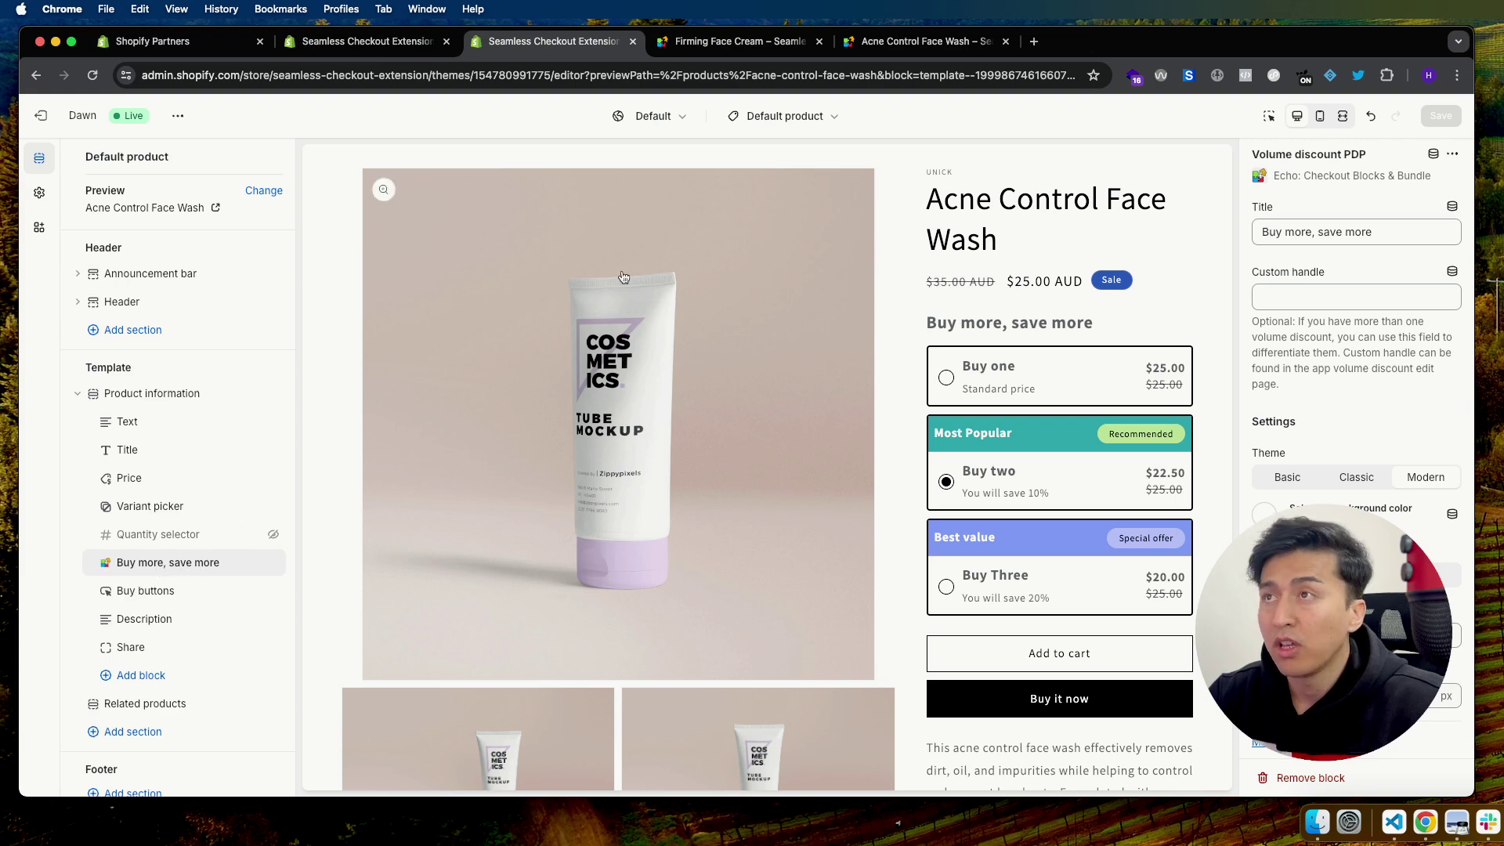
Create a product template named acne-control-face-wash from the pasted product name
left_click(779, 116)
left_click(736, 208)
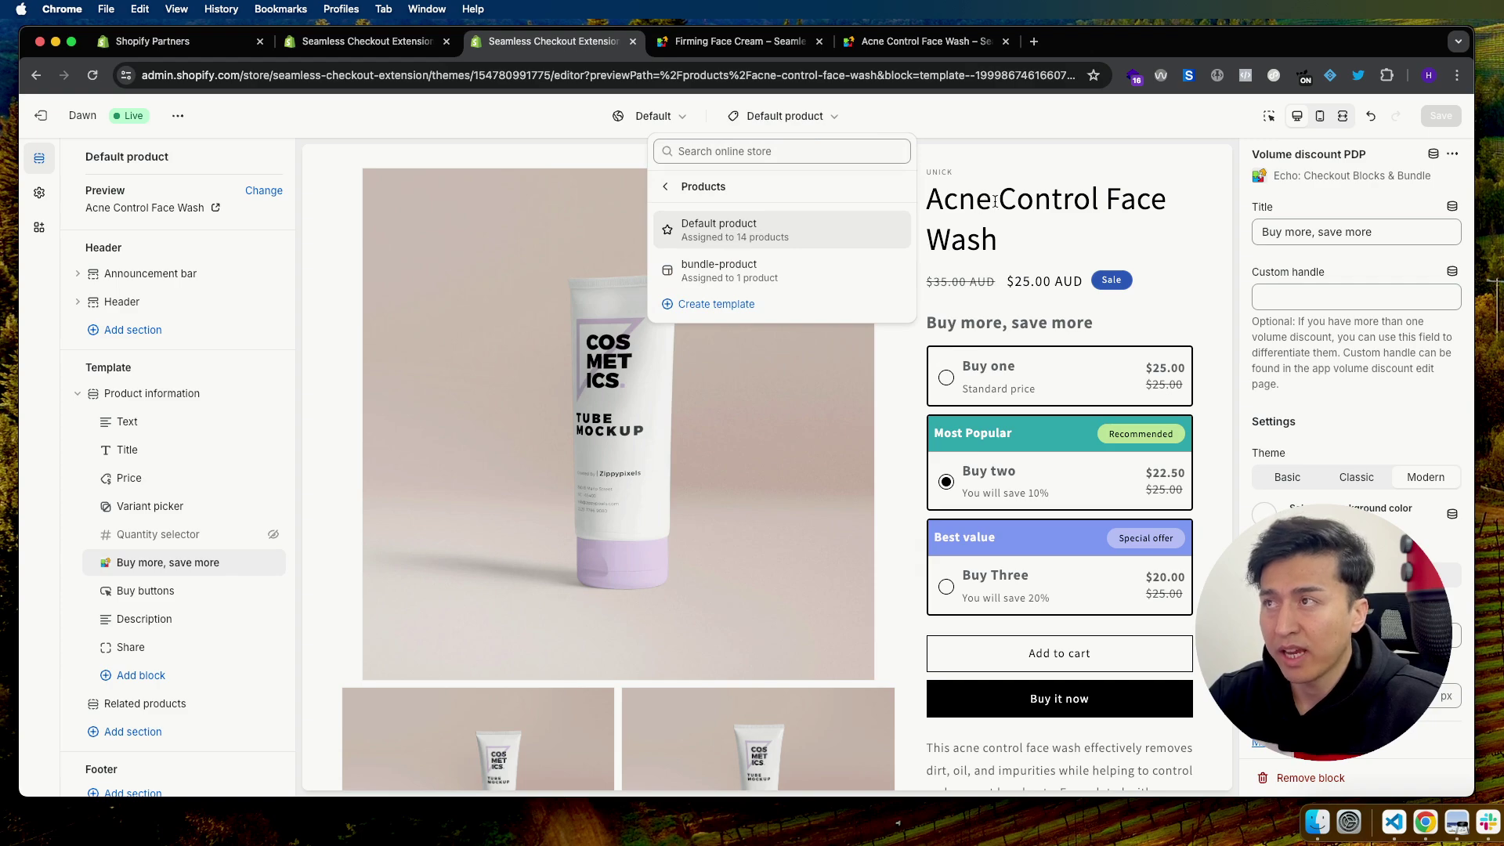
left_click(709, 303)
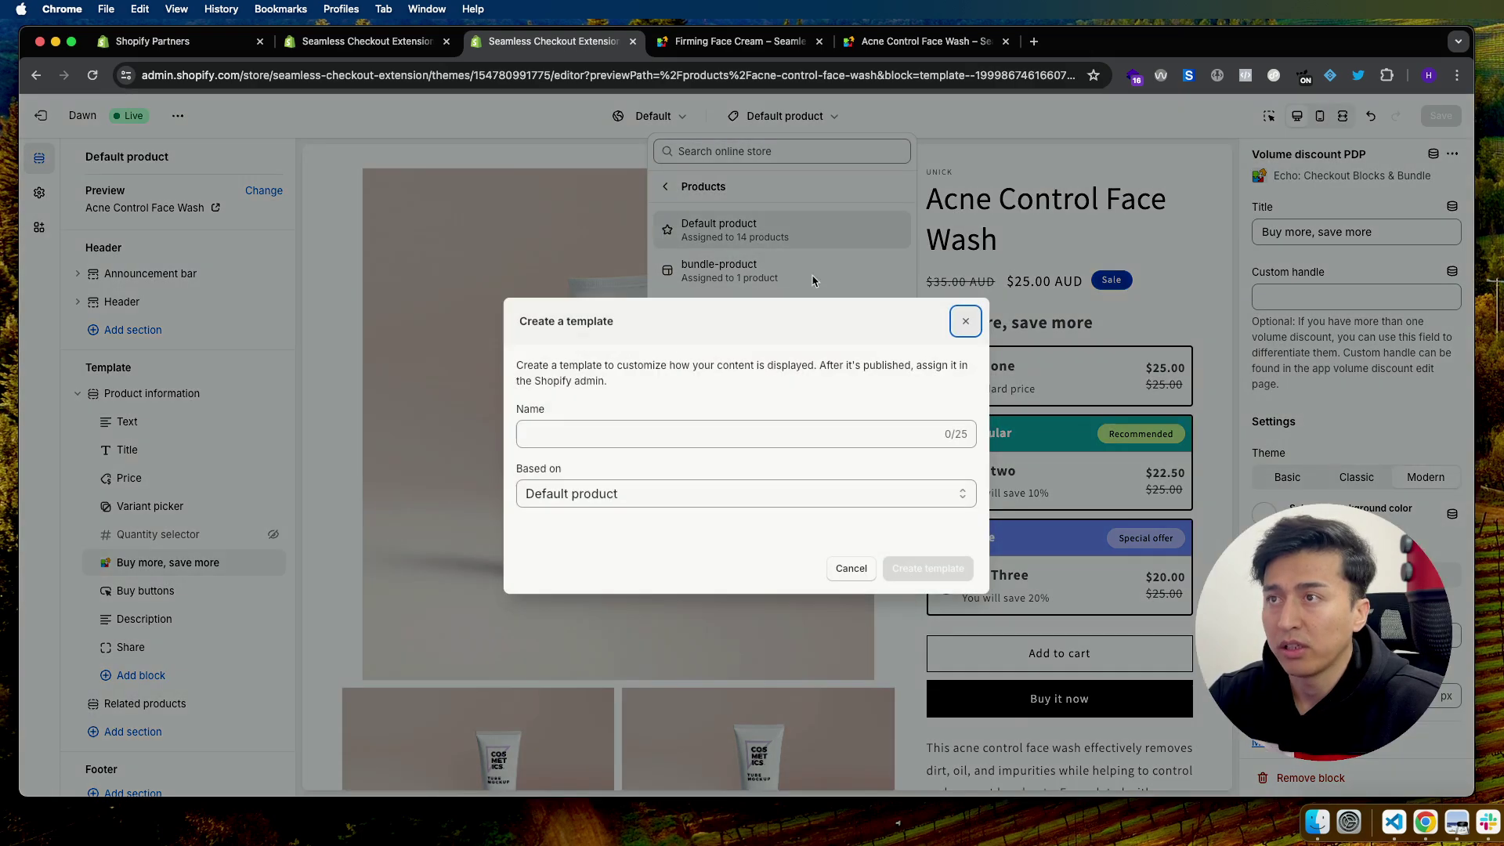
left_click(691, 423)
key("cmd+v")
left_click(913, 577)
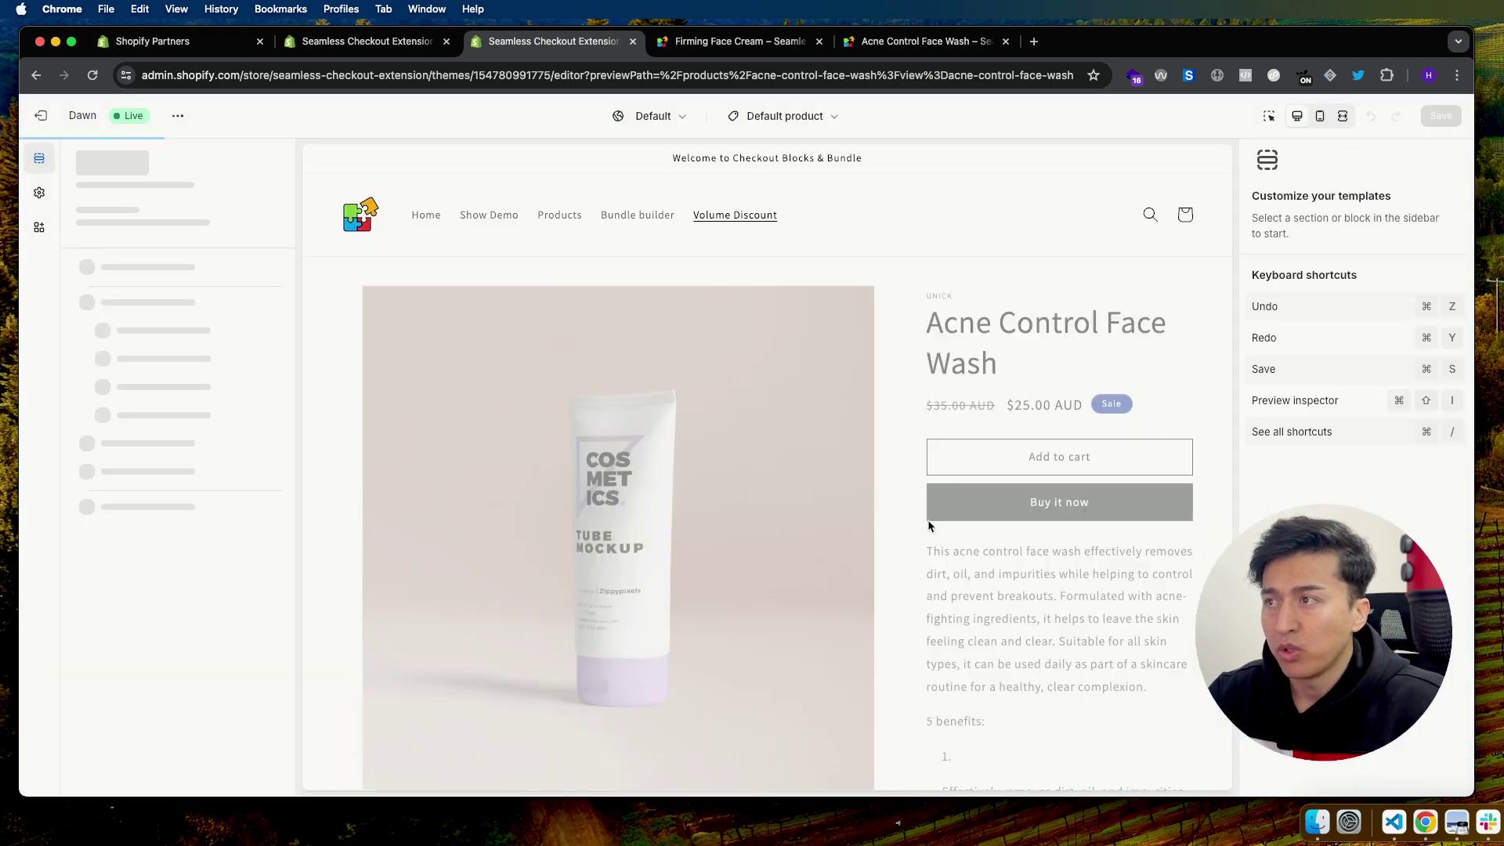
Open the Buy more, save more block settings and its custom handle field
left_click(157, 592)
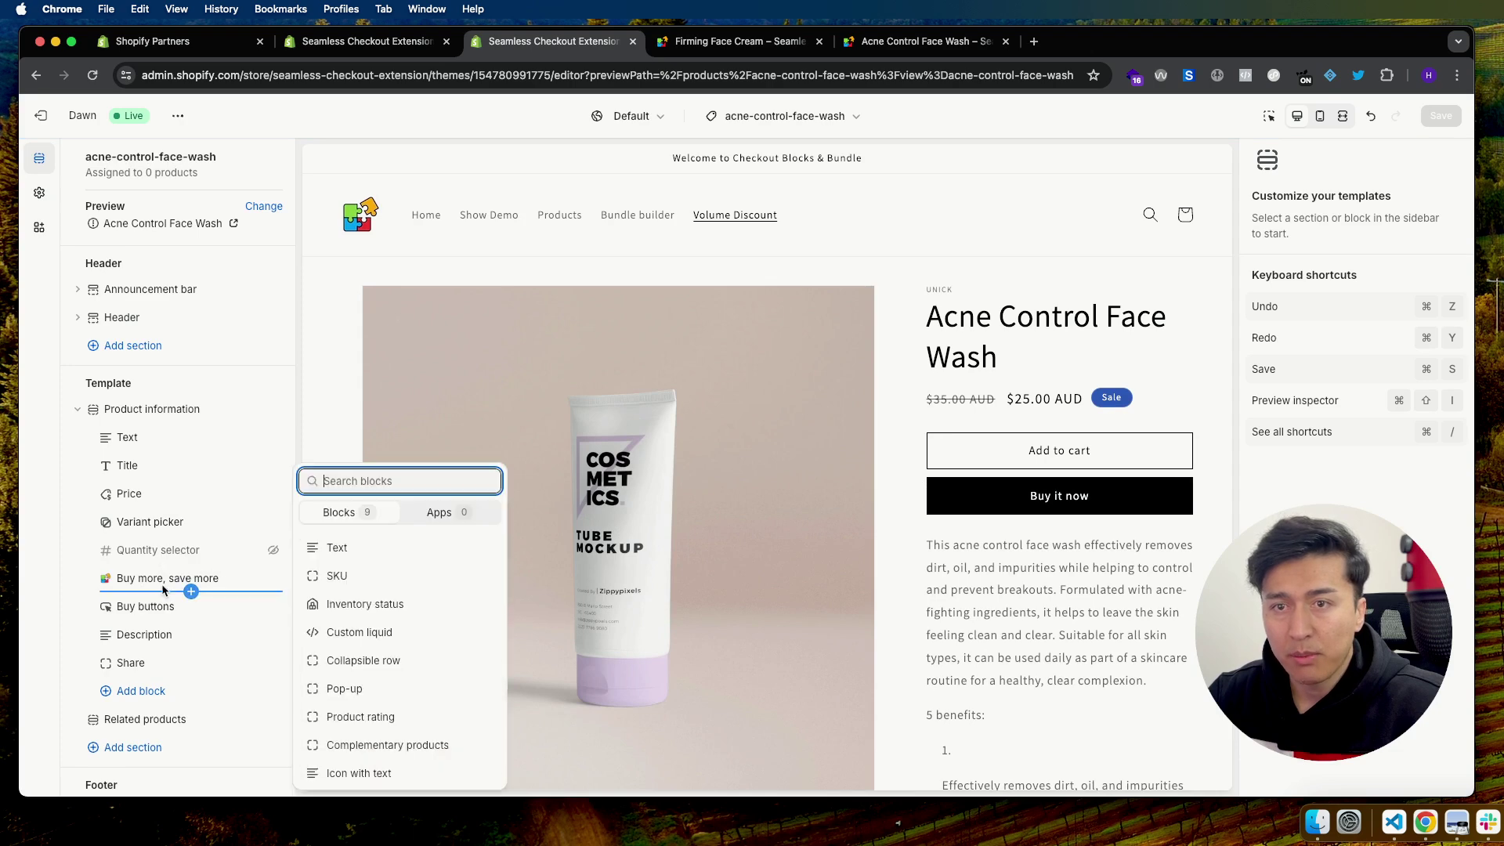
left_click(147, 589)
left_click(147, 587)
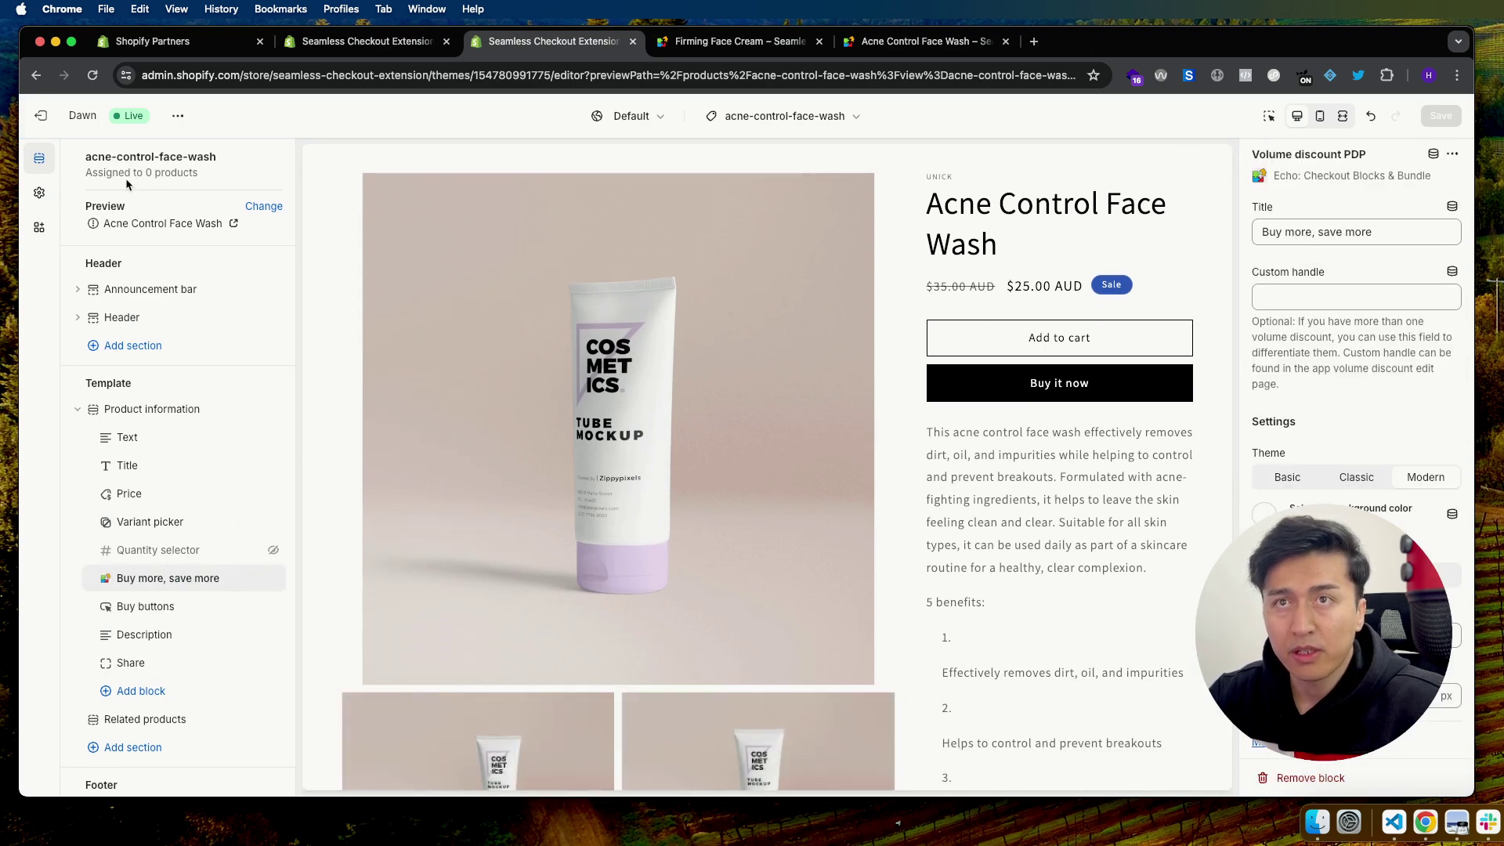
left_click_drag(118, 173, 77, 176)
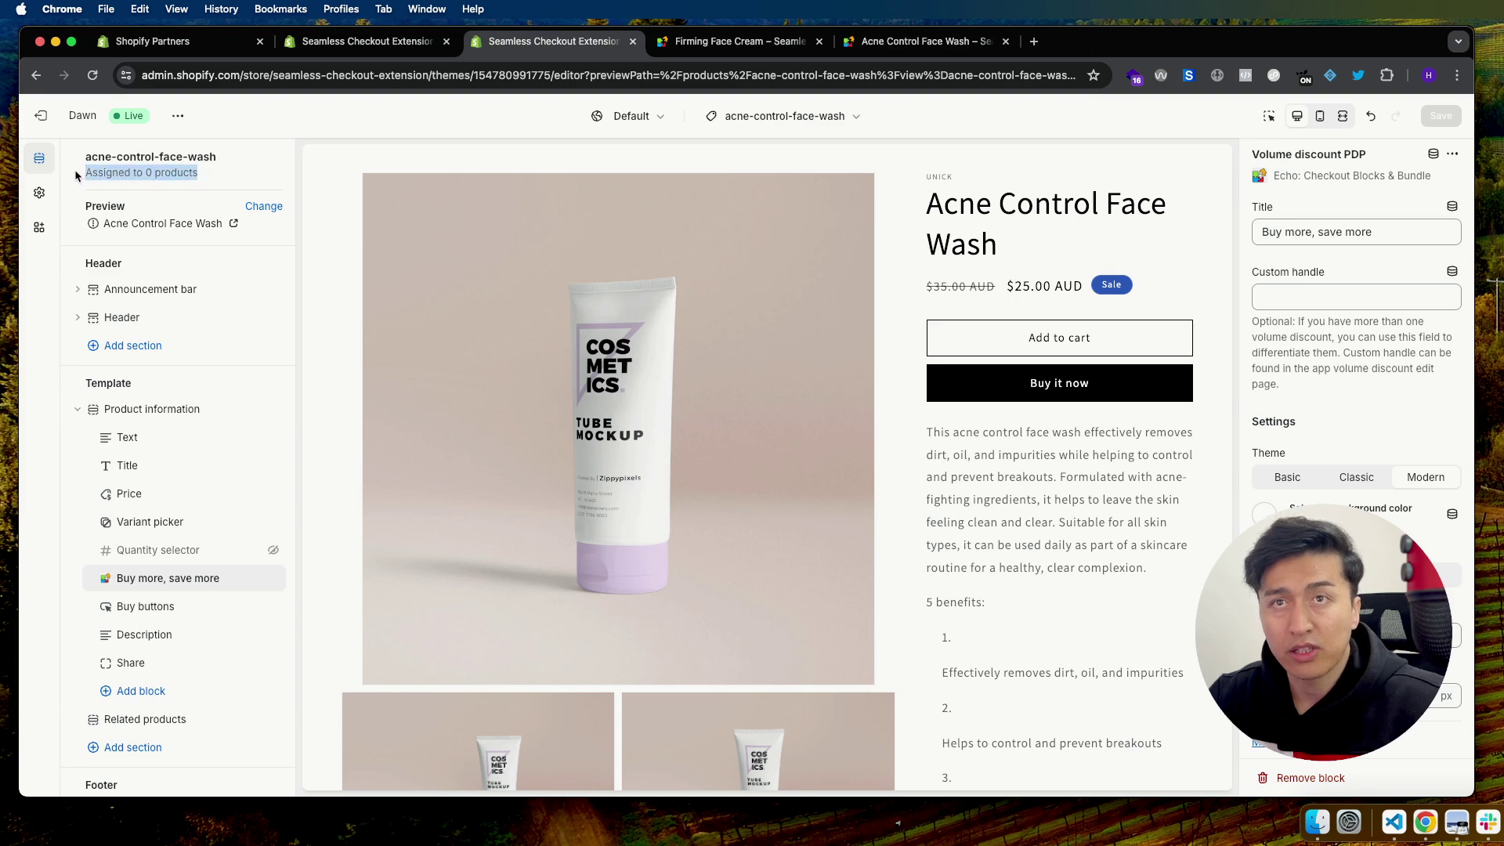
left_click(1297, 298)
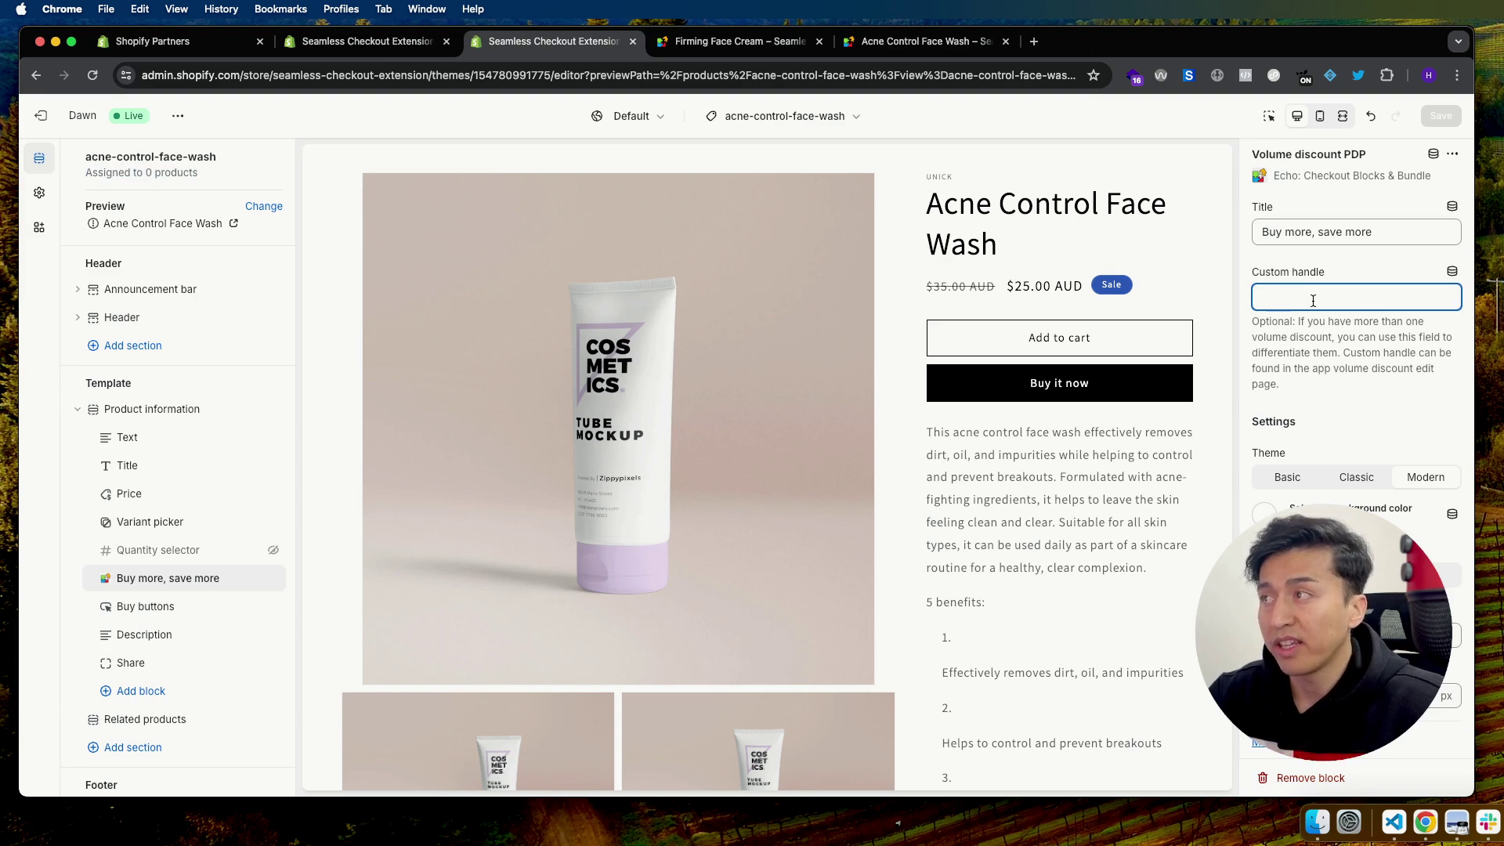
Copy the Volume Discount's custom handle from the Echo functions list
left_click(360, 47)
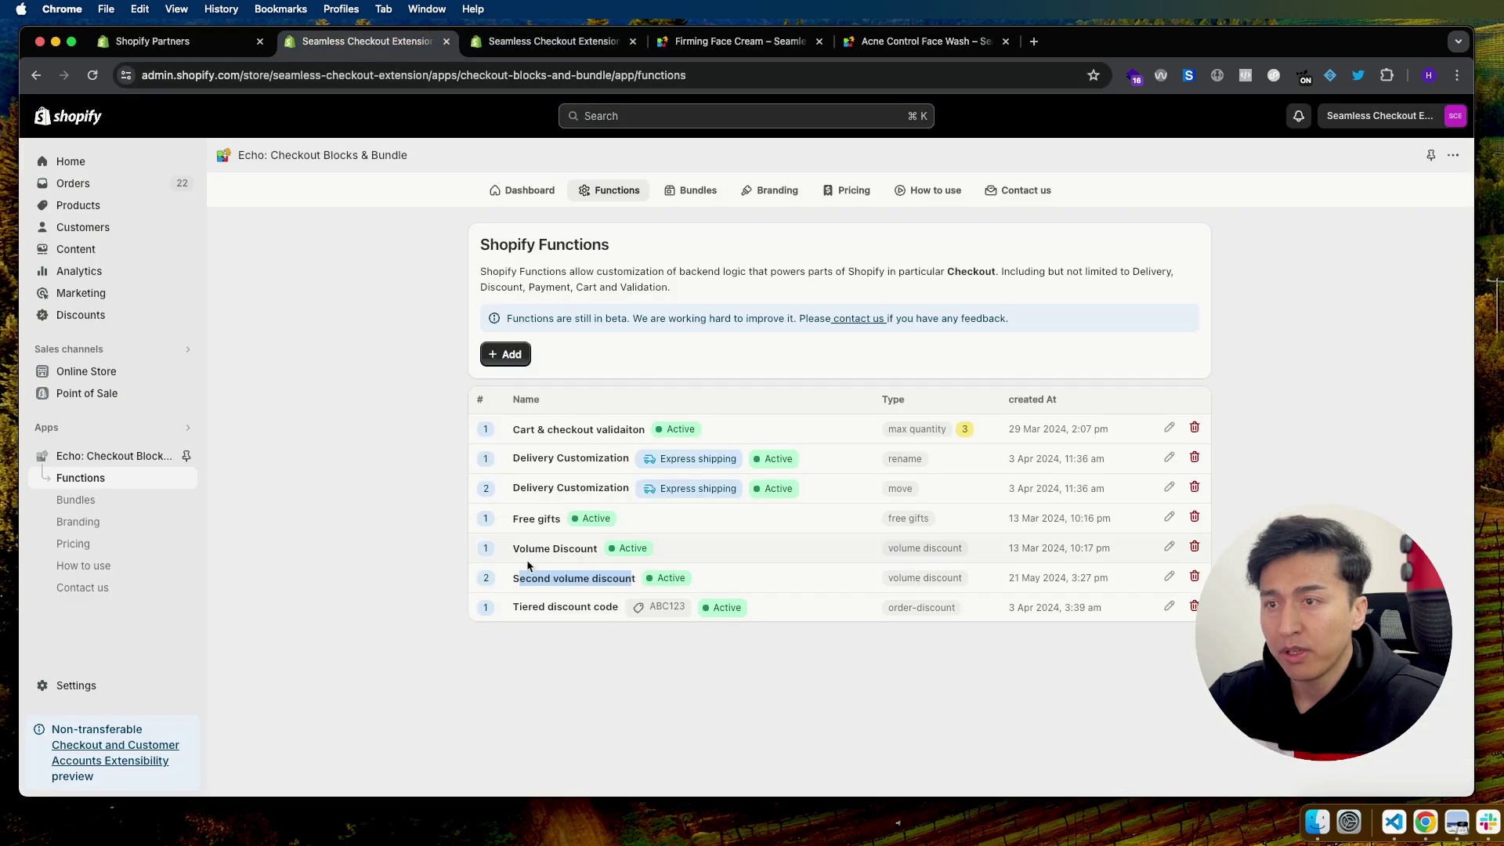
left_click_drag(535, 549, 589, 551)
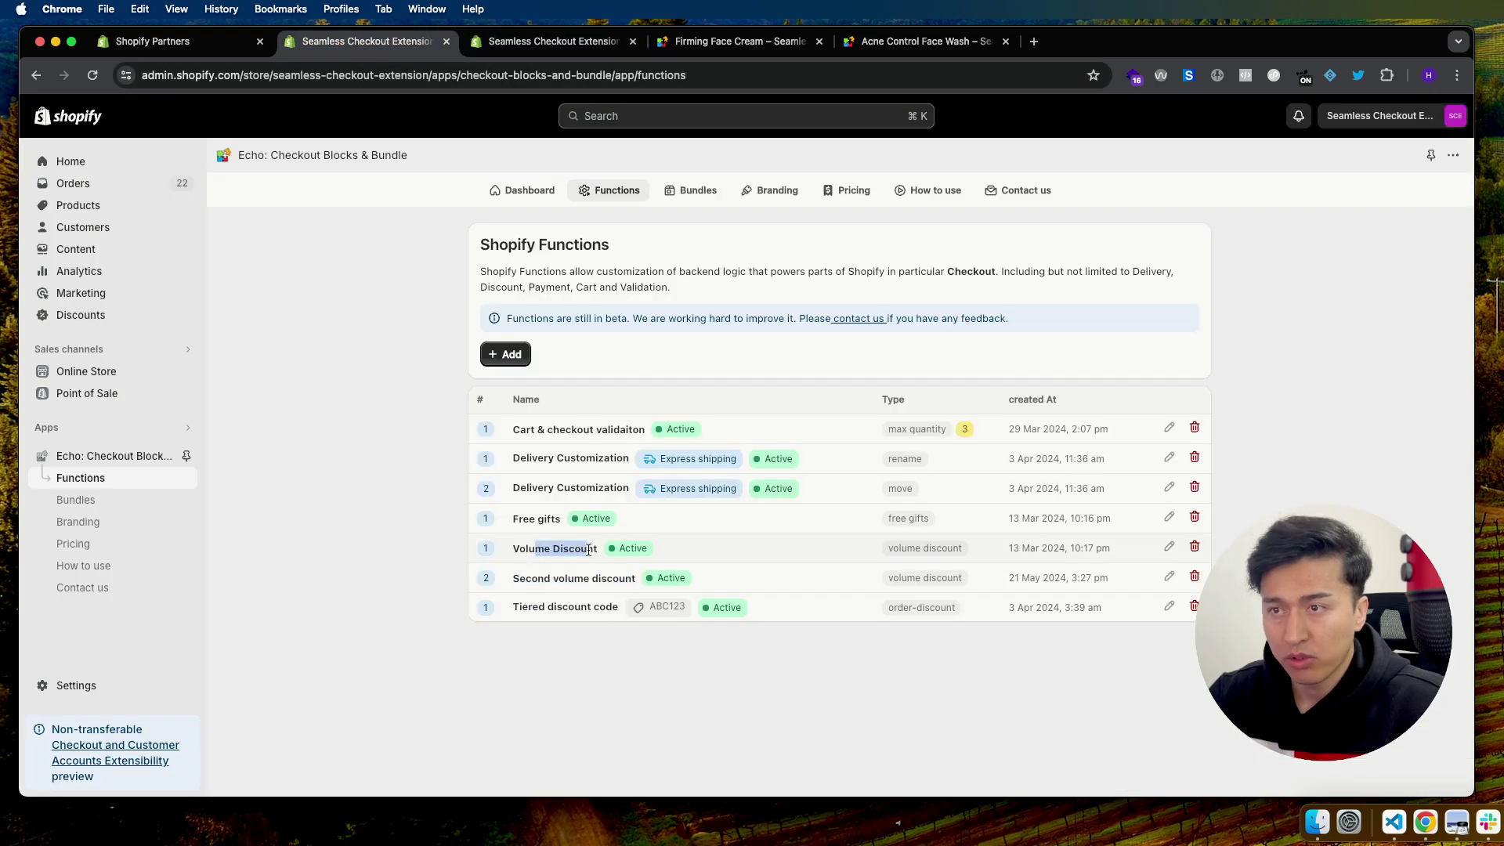
left_click(1155, 549)
scroll(1130, 559, "down", 2)
triple_click(1058, 545)
key("super+c")
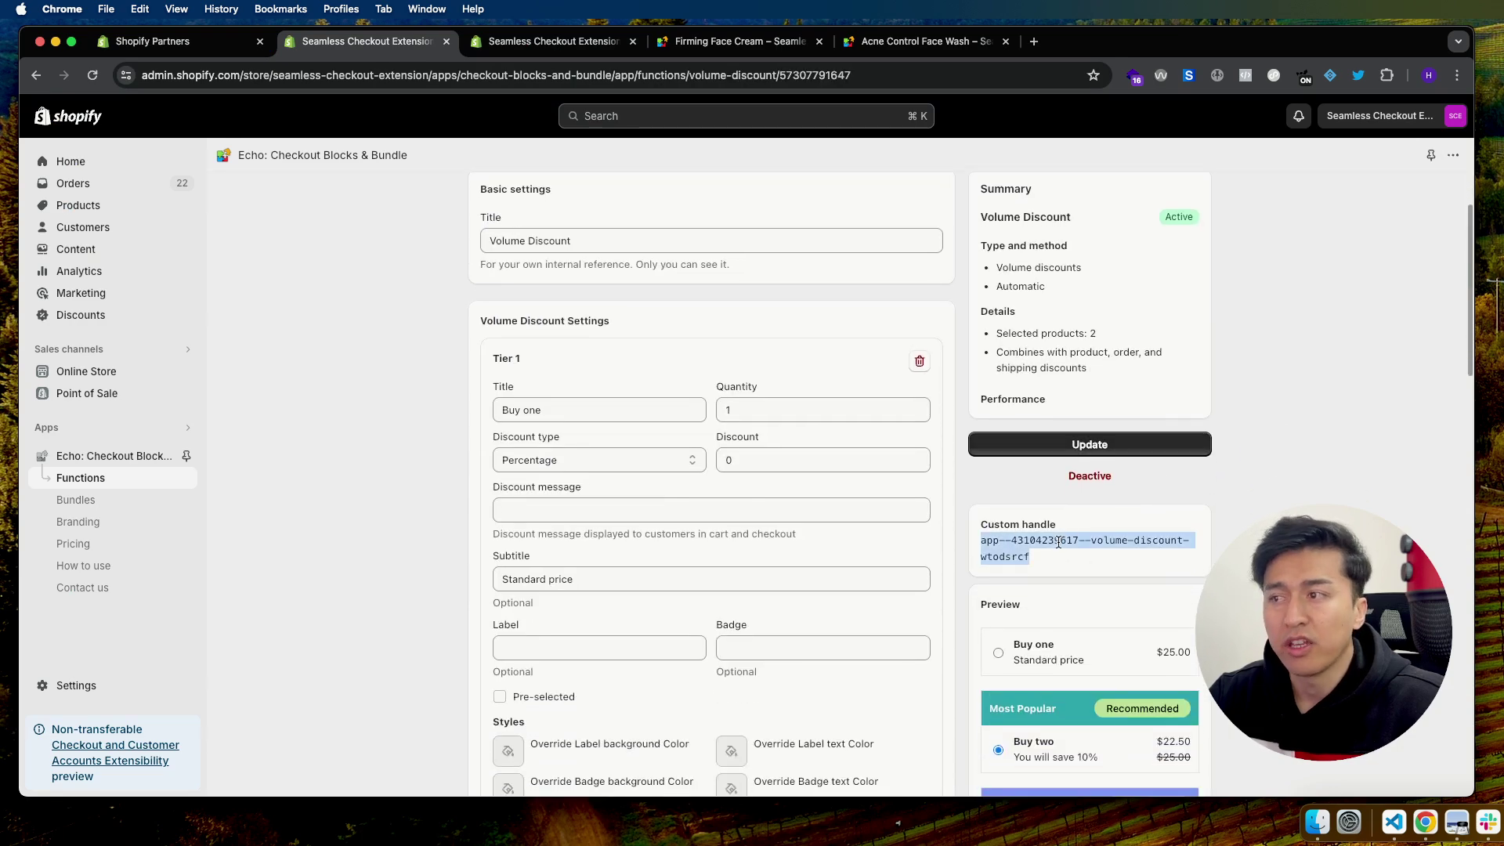
Paste the handle into the block's Custom handle field and save the template
left_click(554, 41)
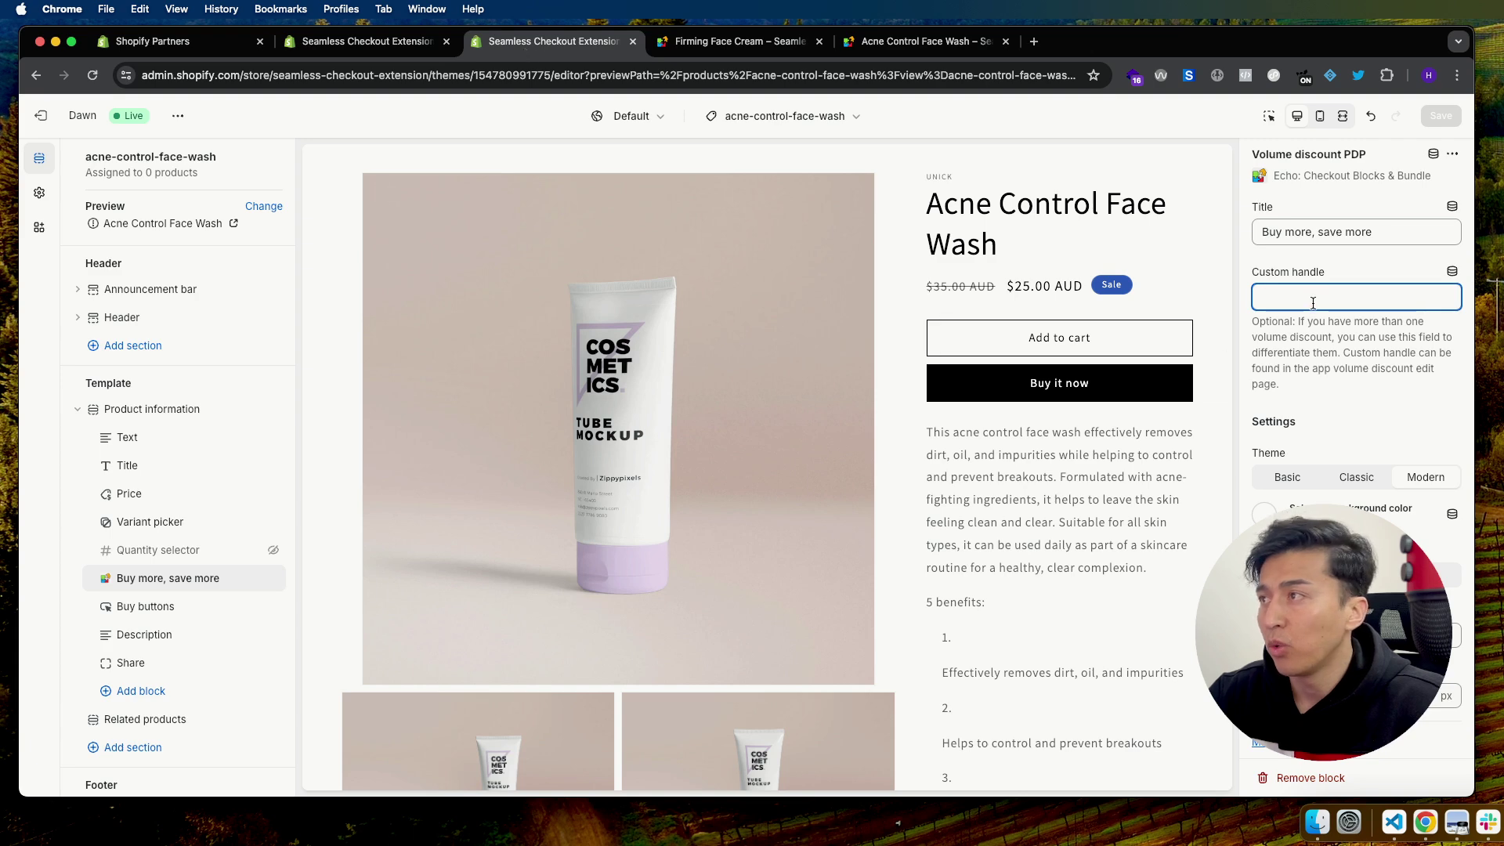
key("super+v")
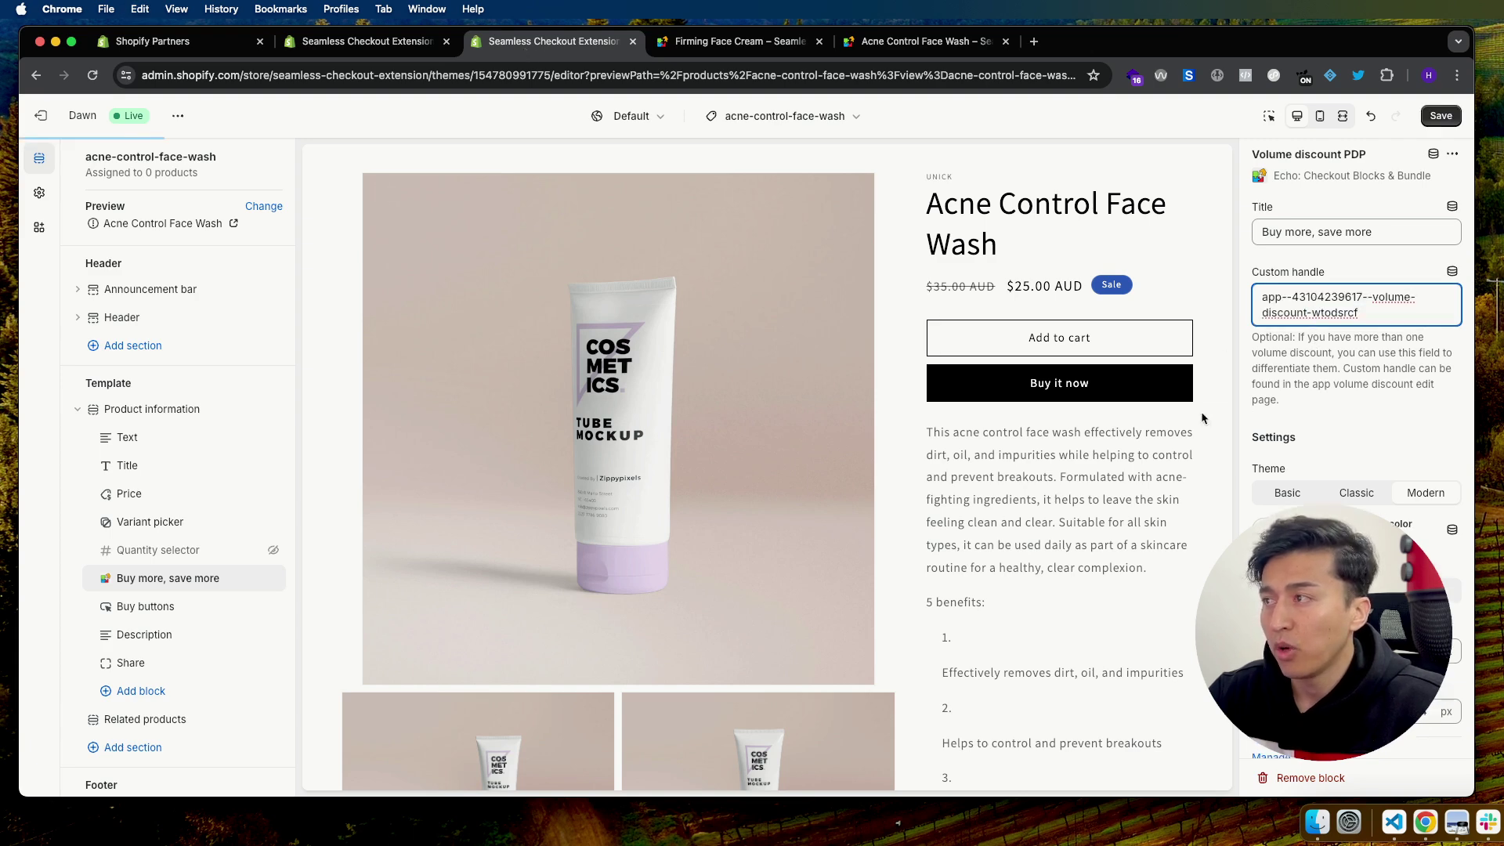
left_click_drag(1377, 311, 1267, 296)
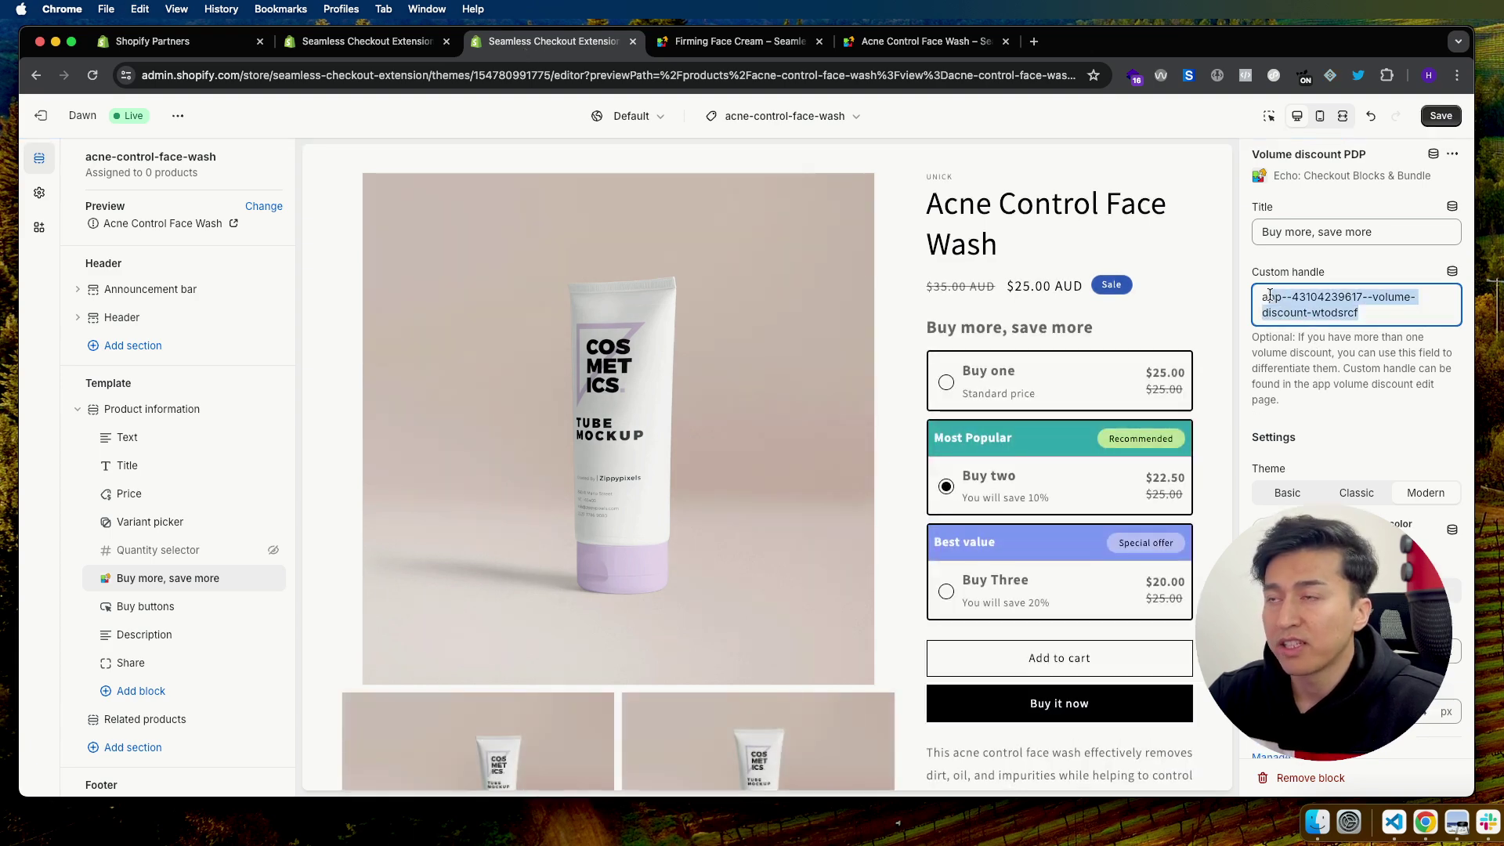
left_click(1441, 116)
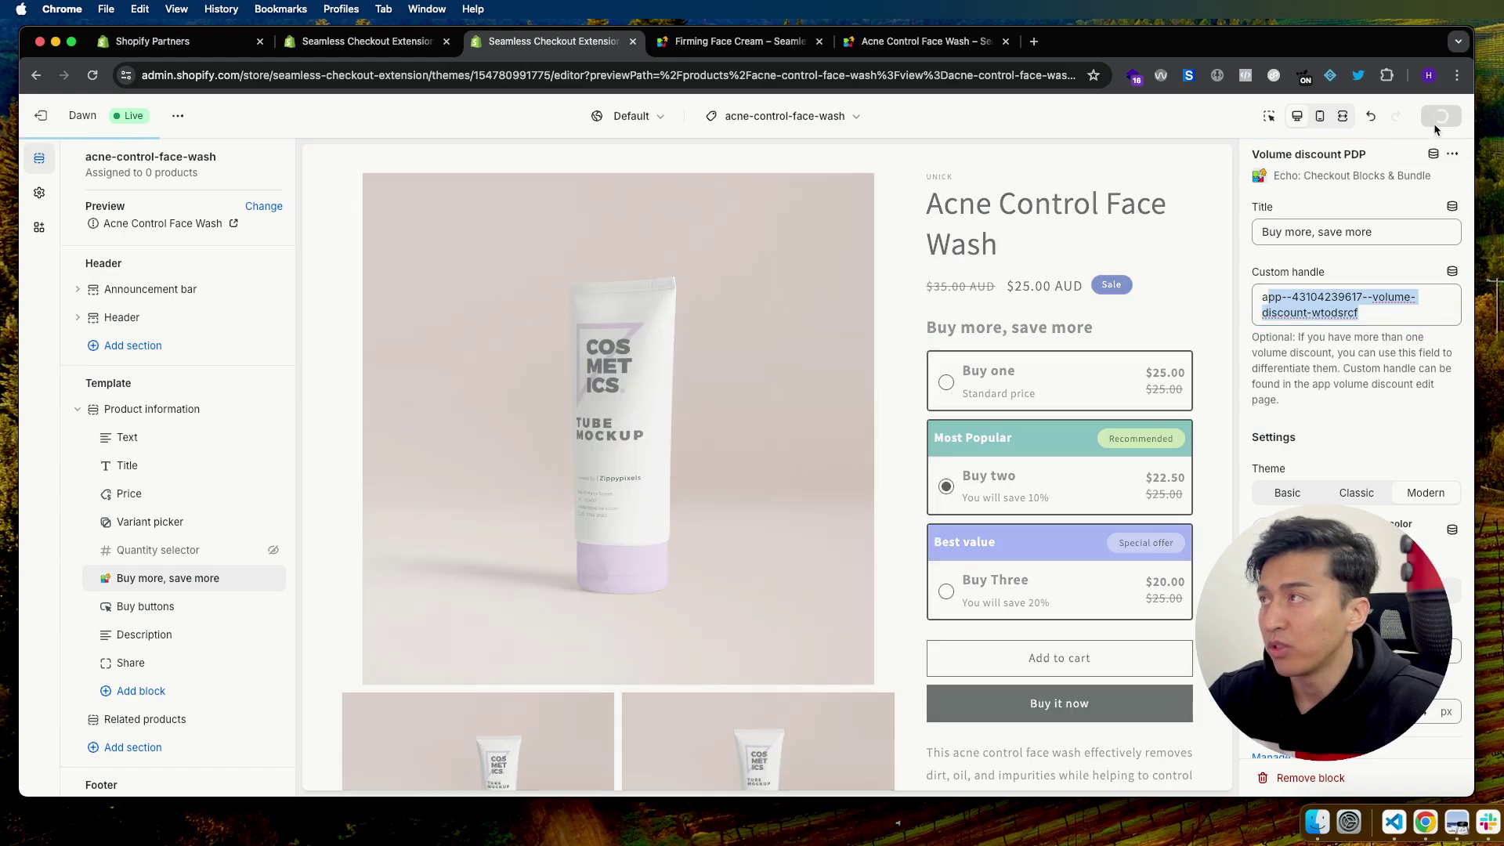
left_click(231, 223)
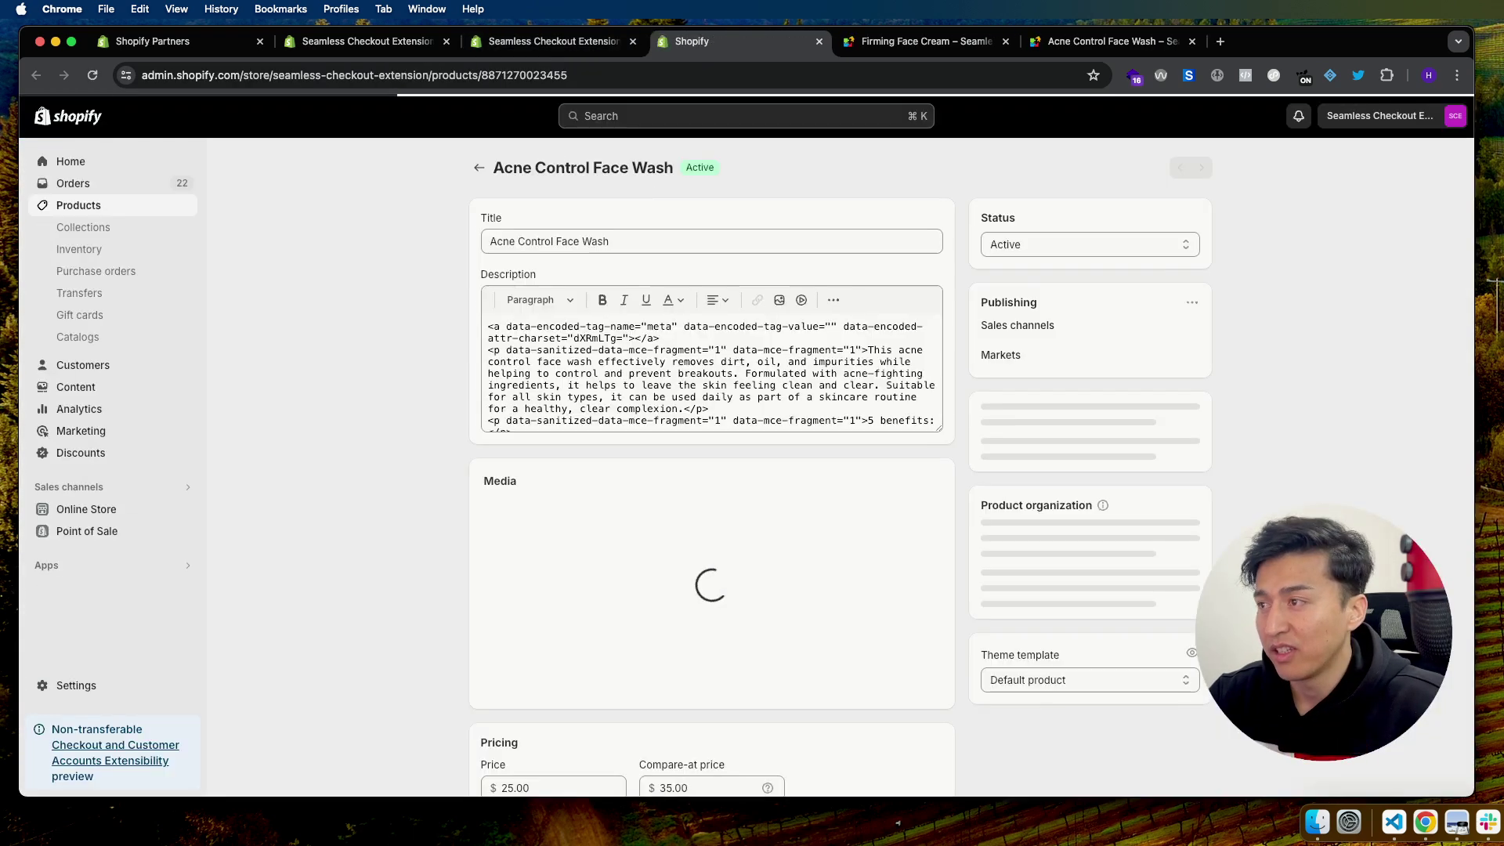
Choose acne-control-face-wash as the product's Theme template, save, and check its storefront page
scroll(1097, 624, "down", 5)
scroll(1099, 630, "down", 1)
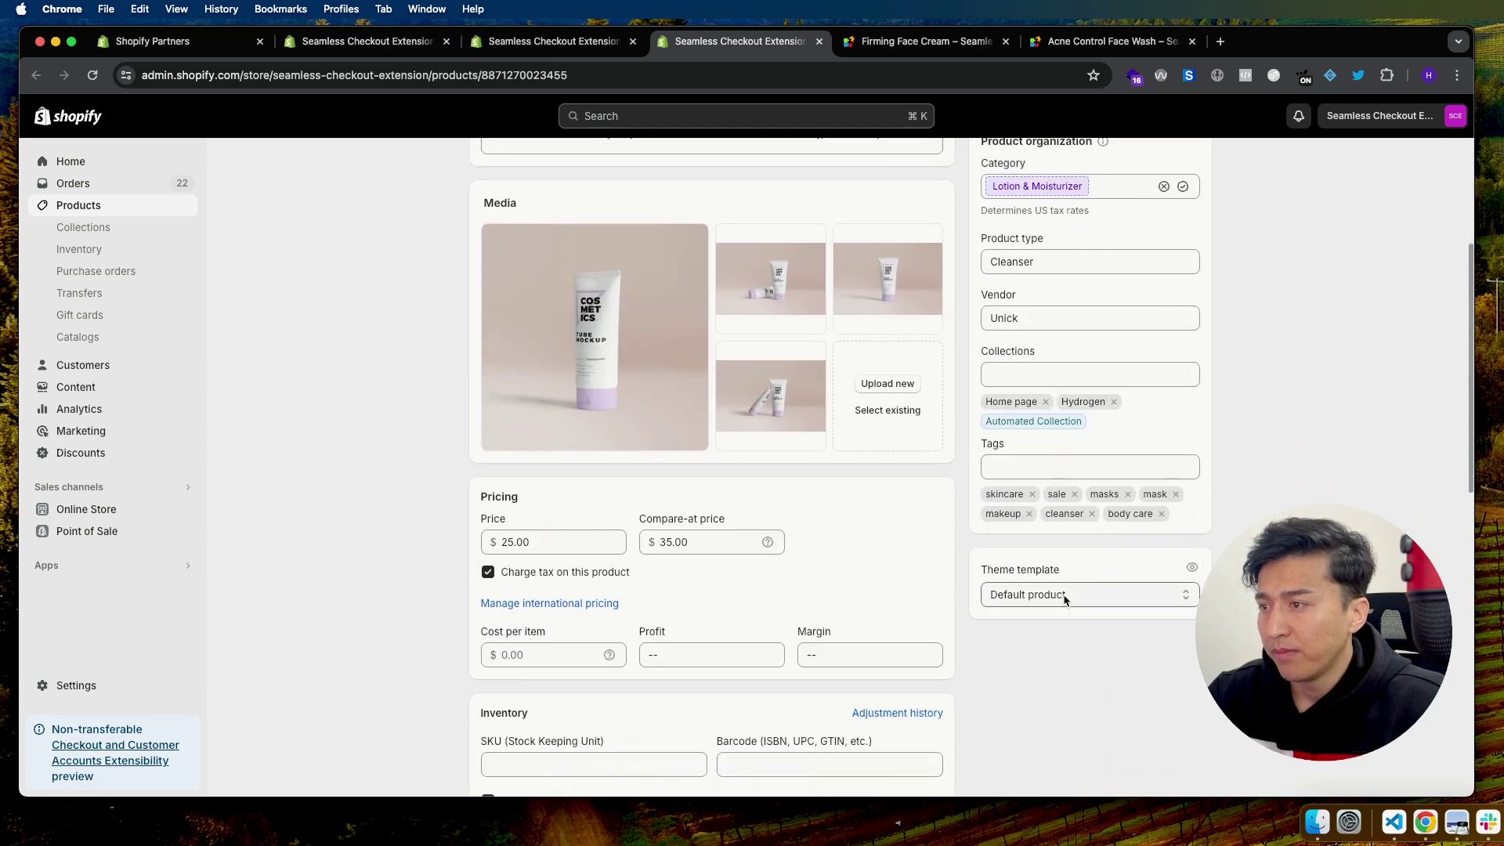
left_click(1053, 605)
key("a")
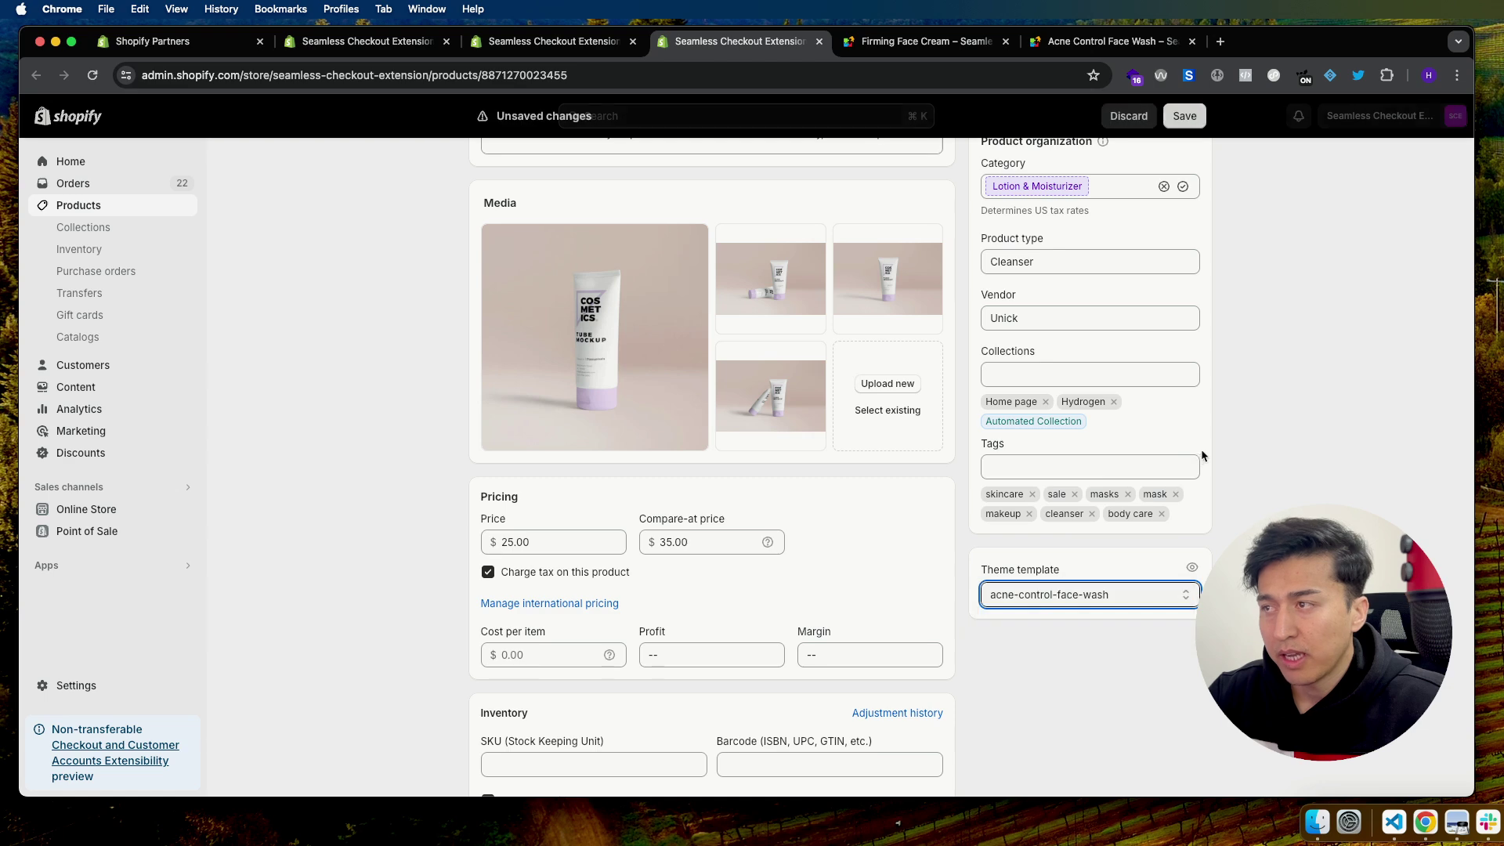
key("super+s")
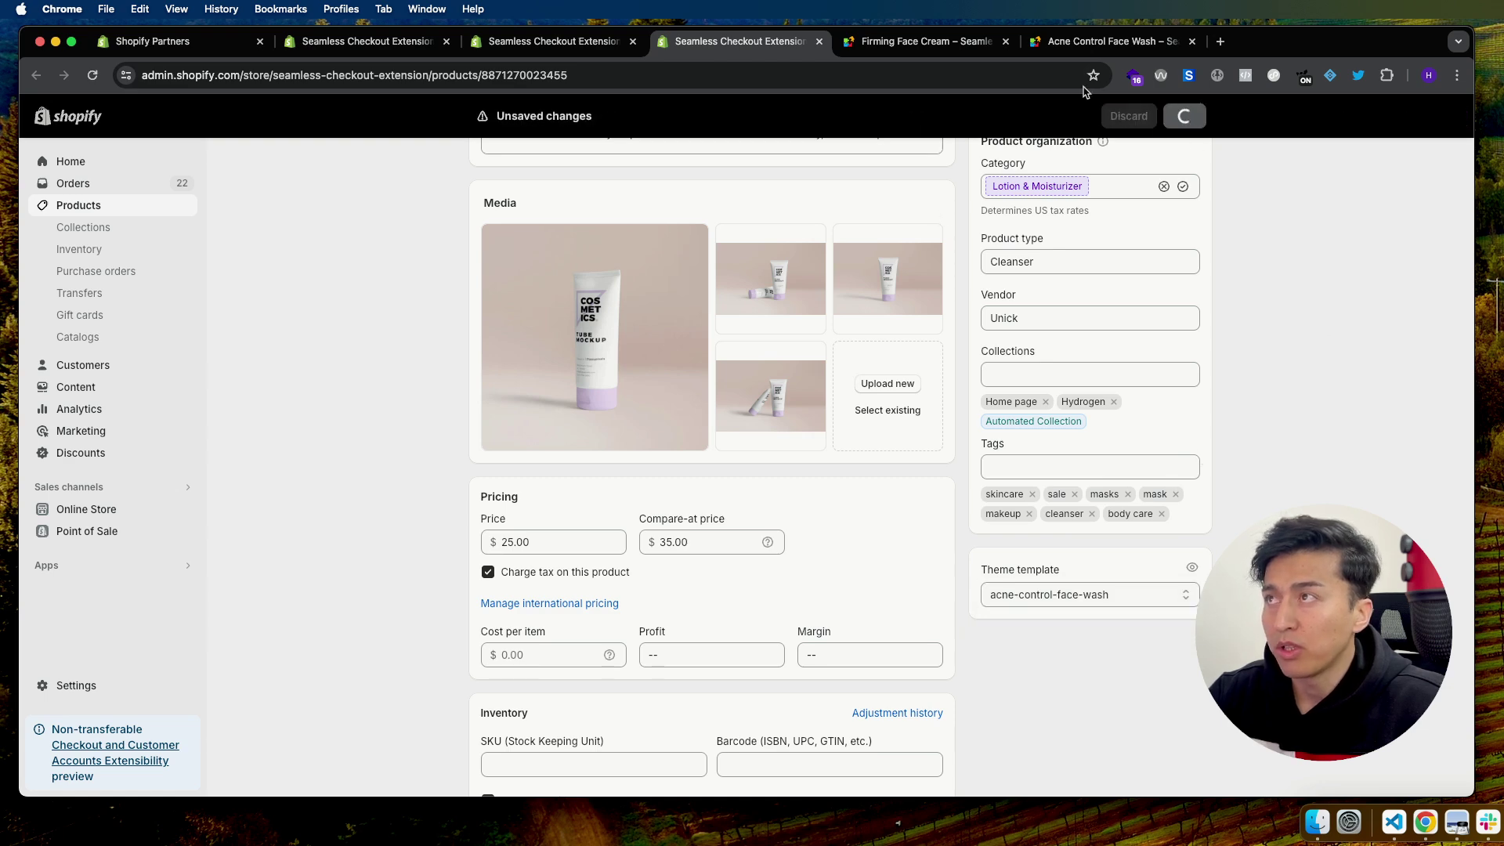
left_click(1106, 44)
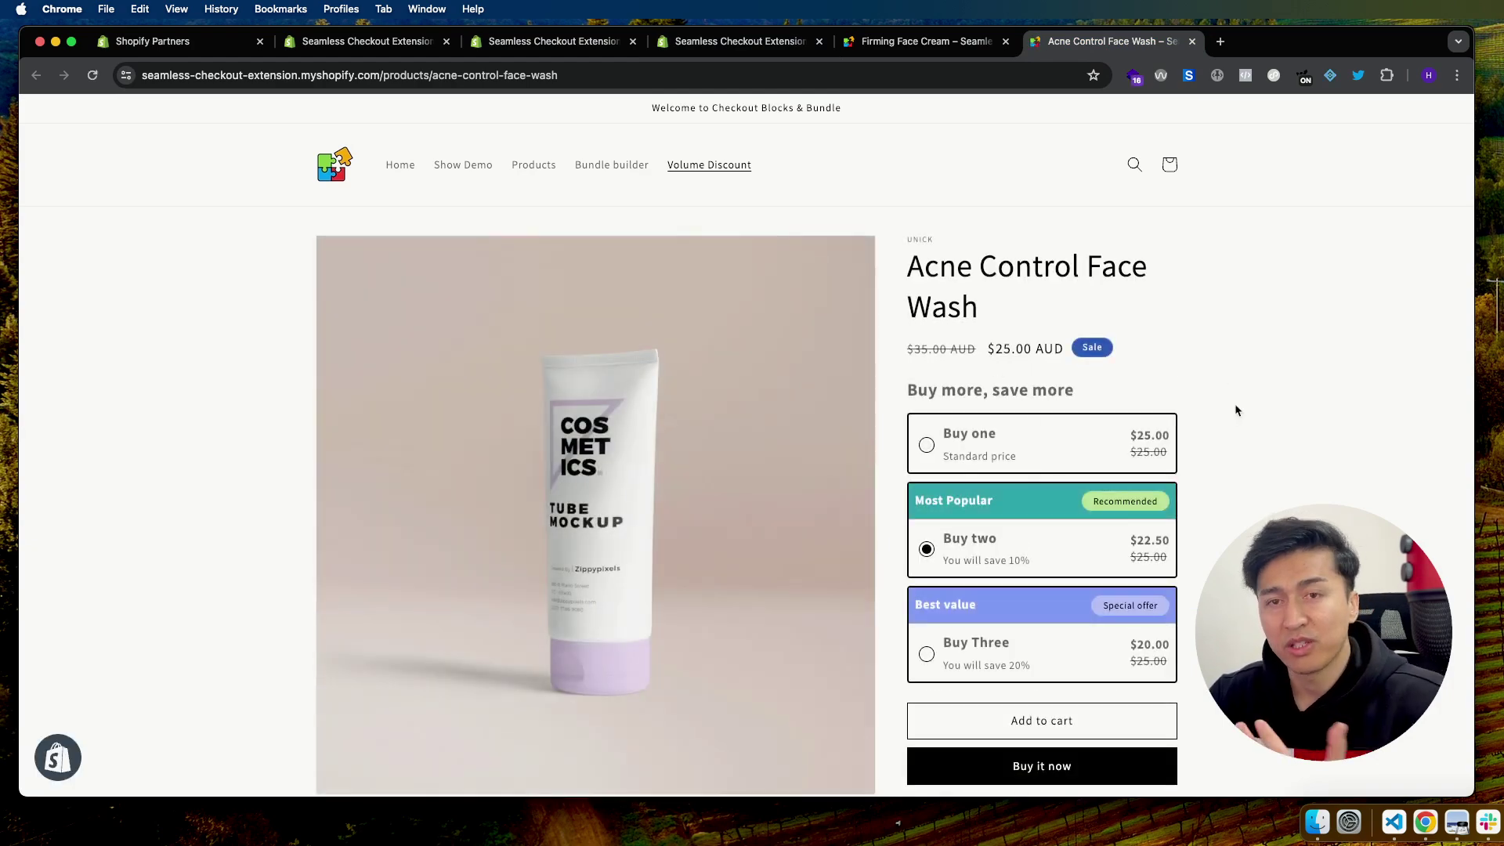
Add two Firming Face Cream at $49.50 each, confirming the 10% saving and $99.00 total
left_click(890, 41)
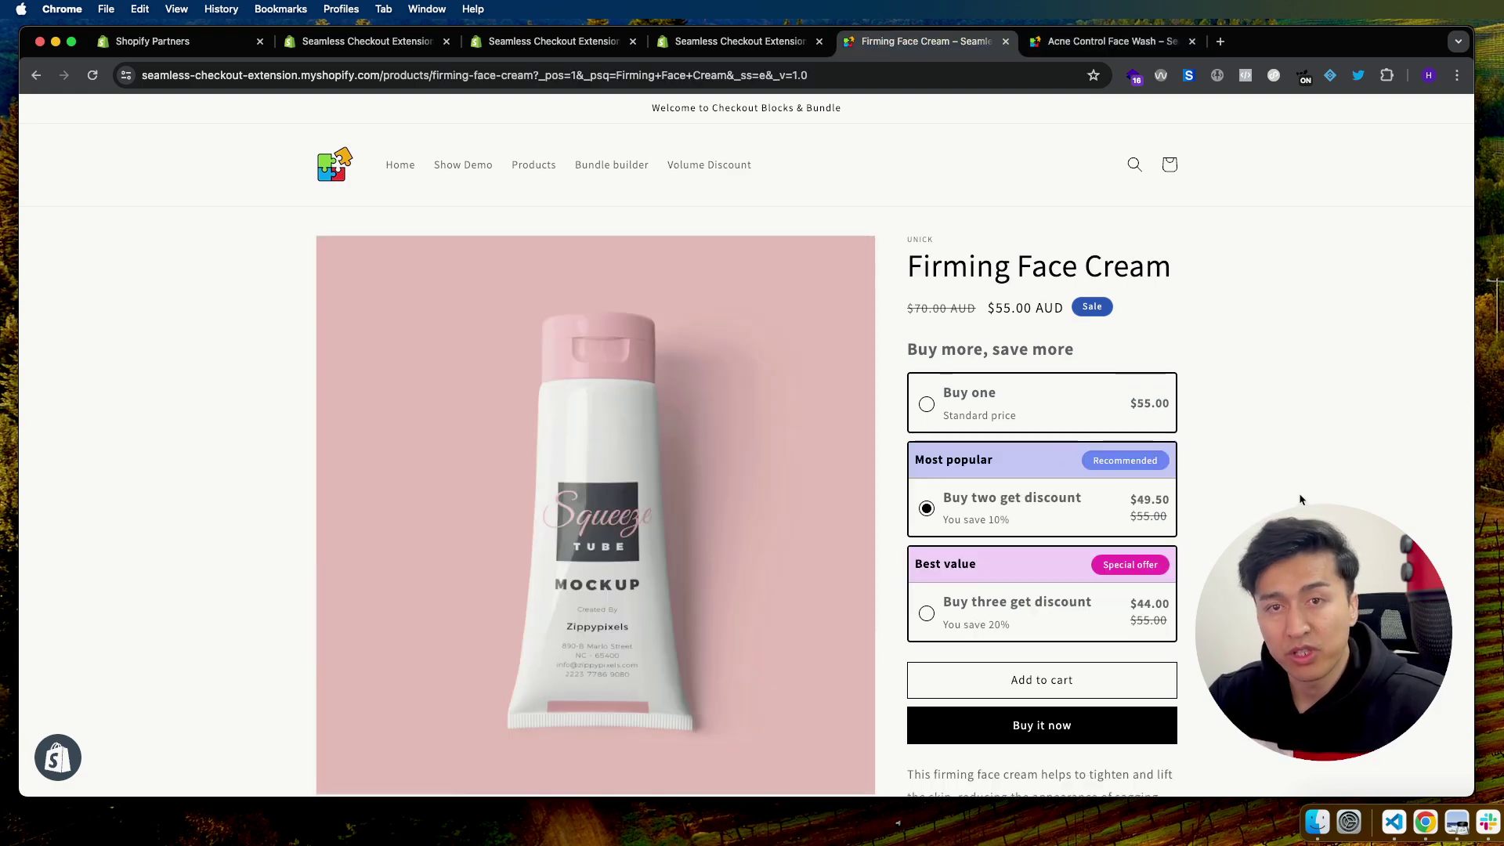
scroll(1018, 665, "down", 1)
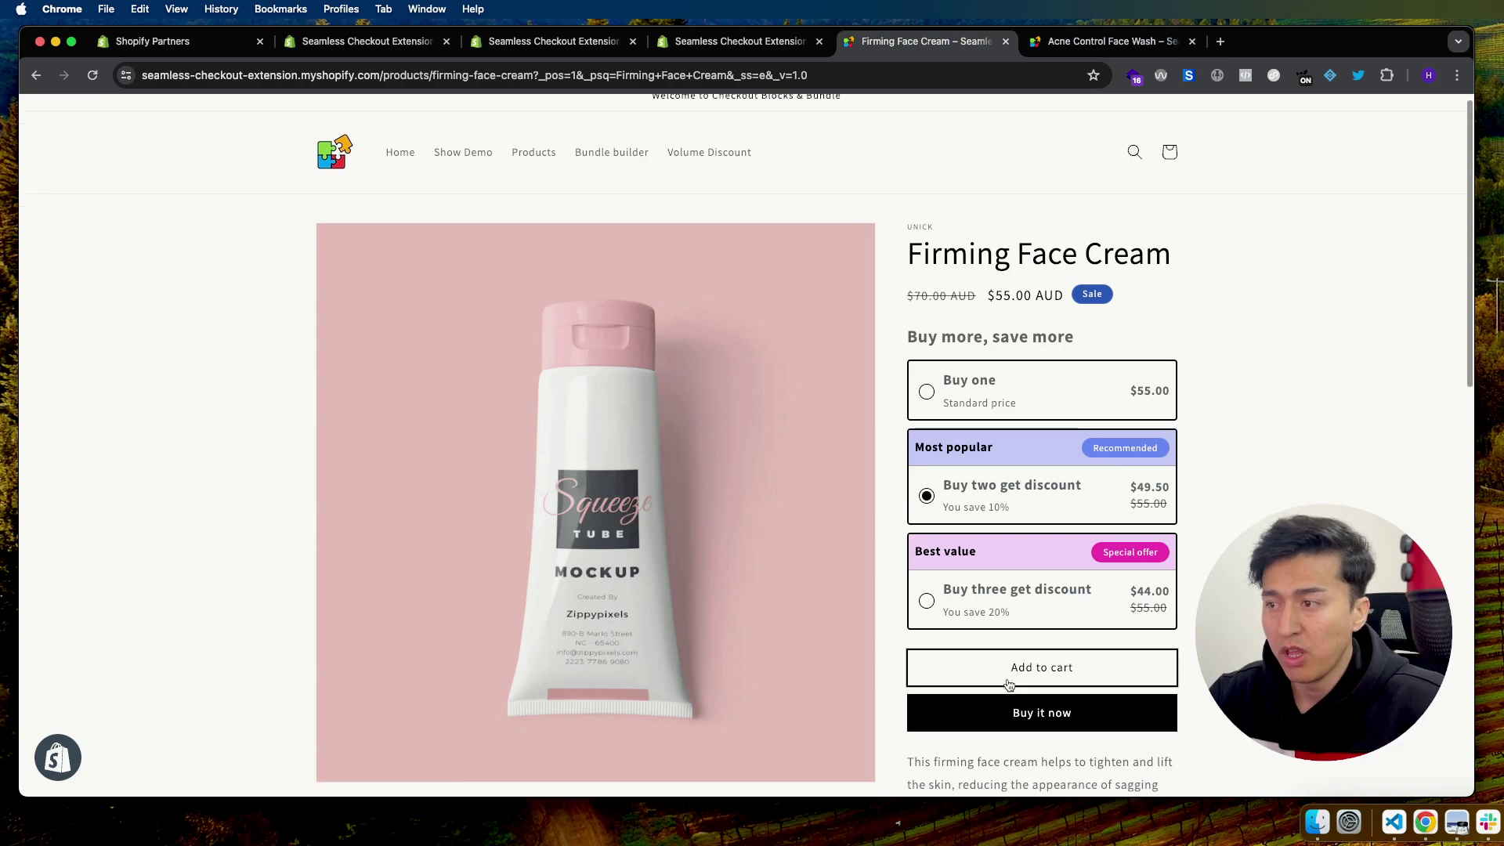
left_click(1018, 656)
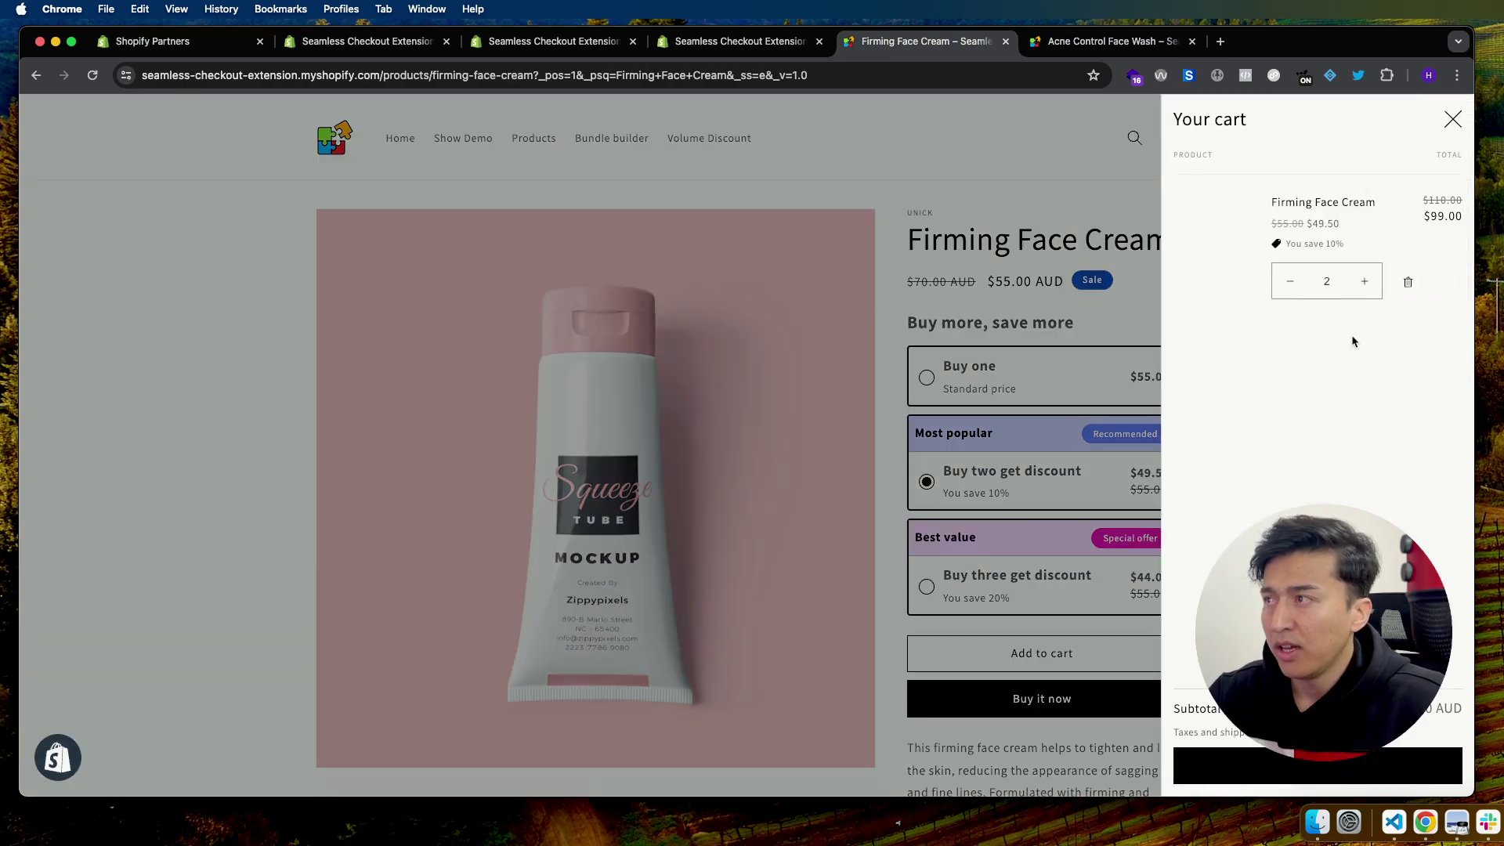
mouse_move(1349, 249)
left_mouse_down()
mouse_move(1297, 241)
mouse_move(1356, 231)
left_mouse_up()
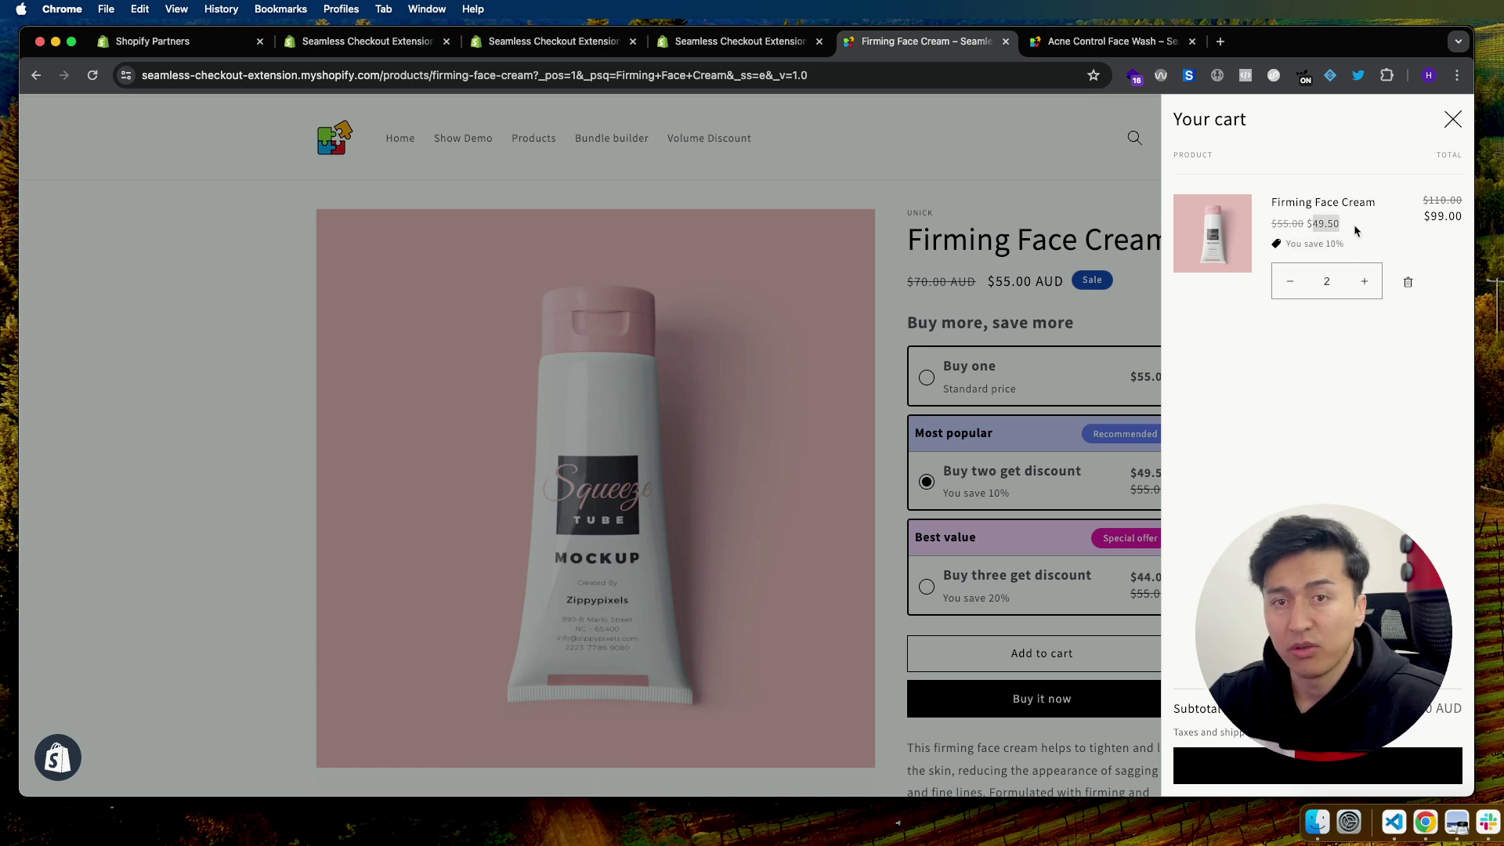
left_click(1122, 308)
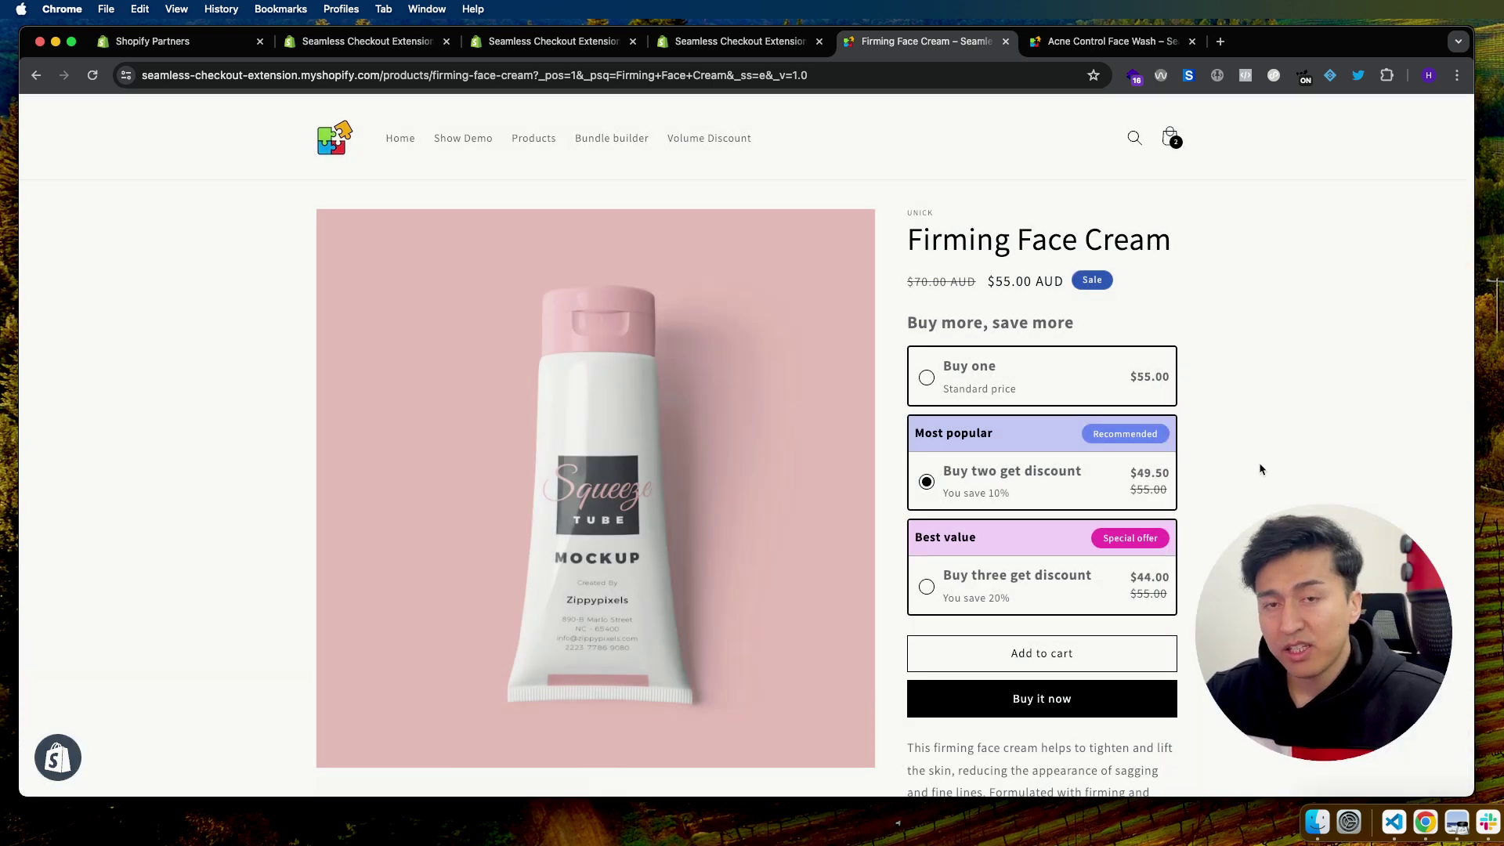